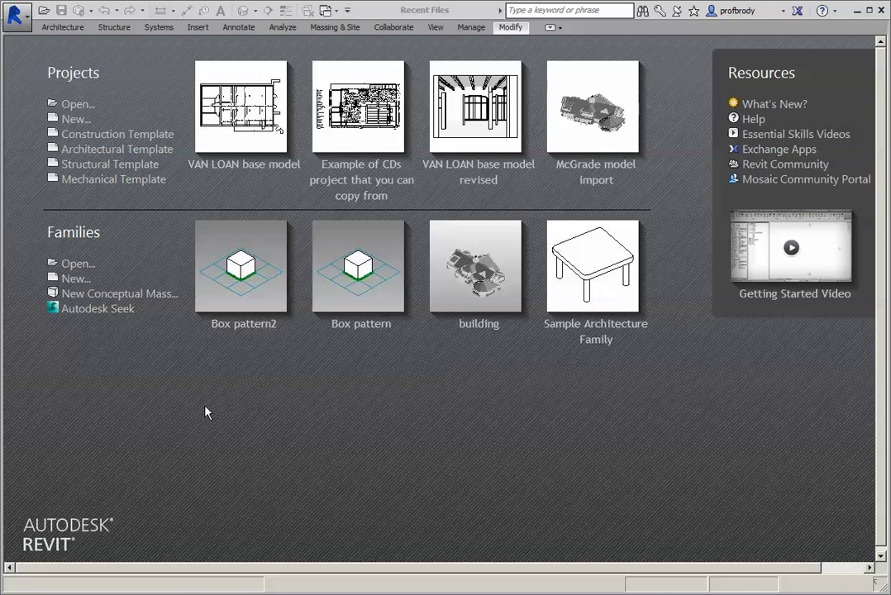
# Create a new conceptual mass family, Family6, from the mass template
pyautogui.click(145, 300)
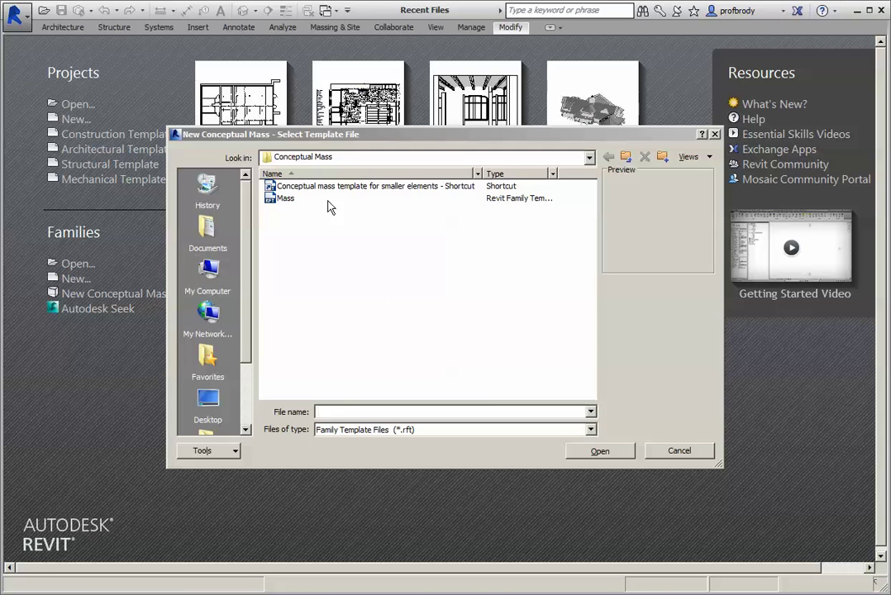
pyautogui.click(273, 188)
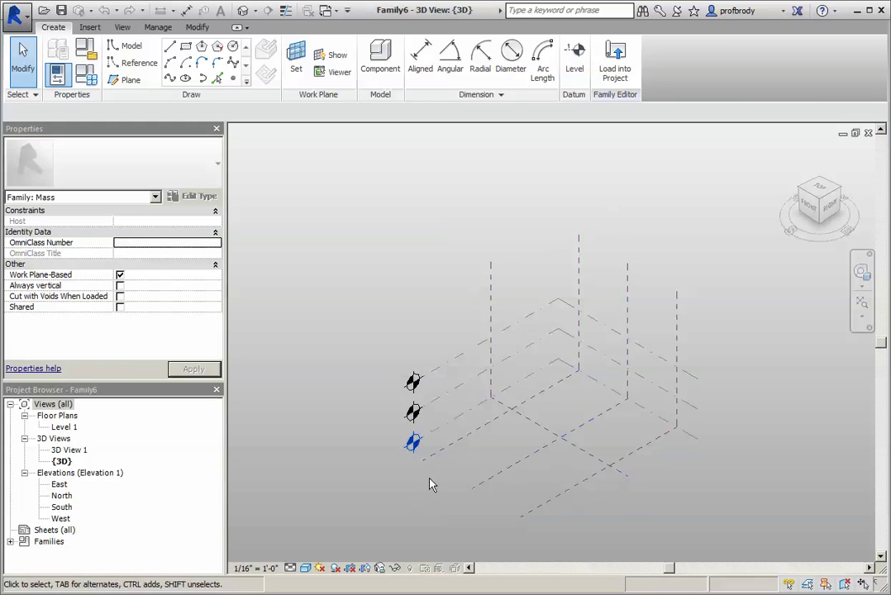
# Change the Family6 3D view scale from 1/16" = 1'-0" to 1/2" = 1'-0"
pyautogui.moveTo(432, 477); pyautogui.dragTo(411, 440, button='middle')
pyautogui.scroll(2, 446, 406)
pyautogui.moveTo(447, 399); pyautogui.dragTo(423, 412, button='middle')
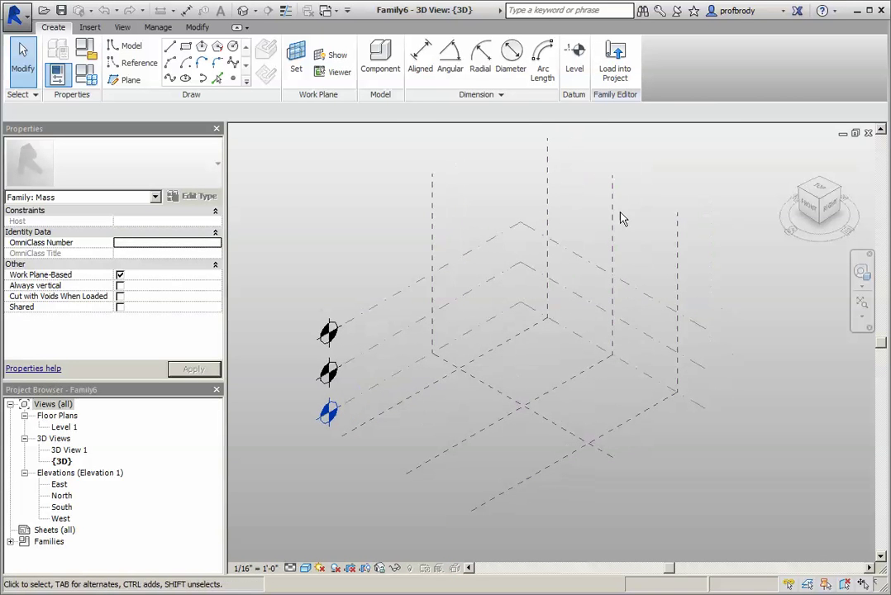
pyautogui.click(273, 570)
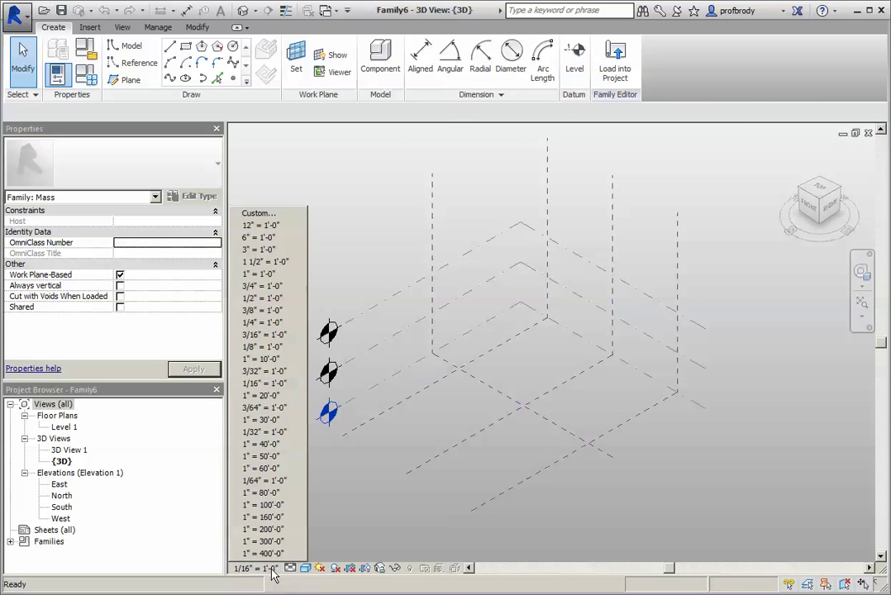
pyautogui.click(263, 299)
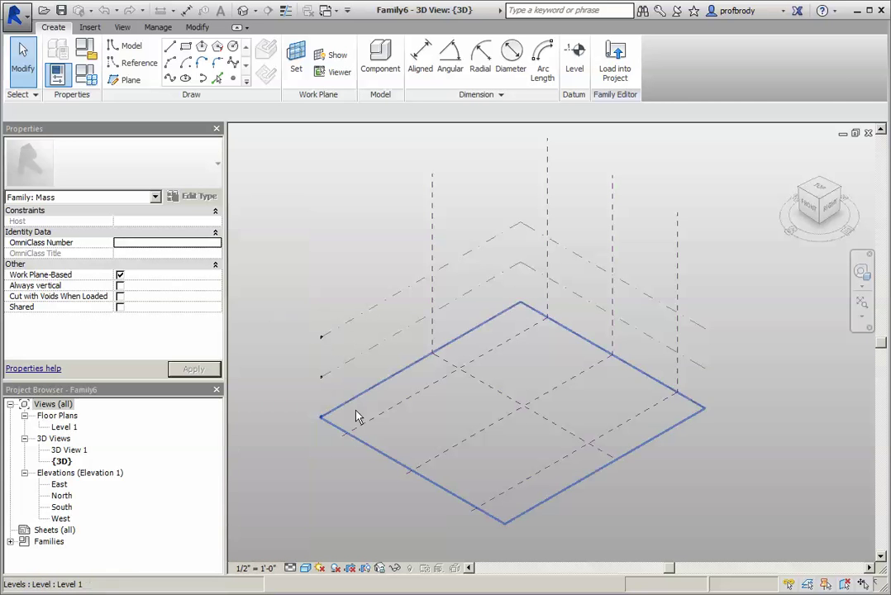
pyautogui.scroll(1, 532, 358)
pyautogui.moveTo(532, 358)
pyautogui.mouseDown(button='middle')
pyautogui.moveTo(541, 362)
pyautogui.moveTo(555, 338)
pyautogui.moveTo(541, 341)
pyautogui.mouseUp(button='middle')
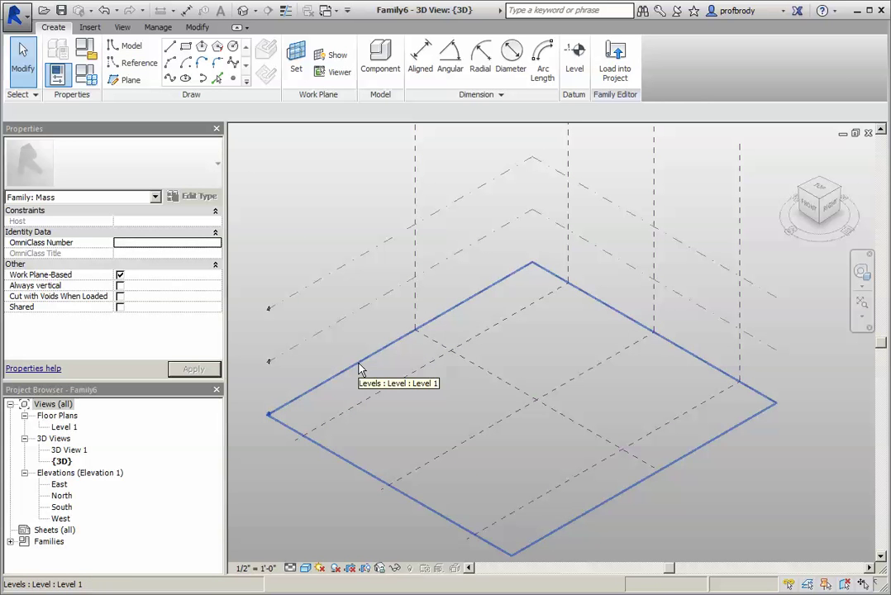
# Draw a rectangular model-line profile on Level 1
pyautogui.click(359, 369)
pyautogui.click(187, 48)
pyautogui.click(499, 359)
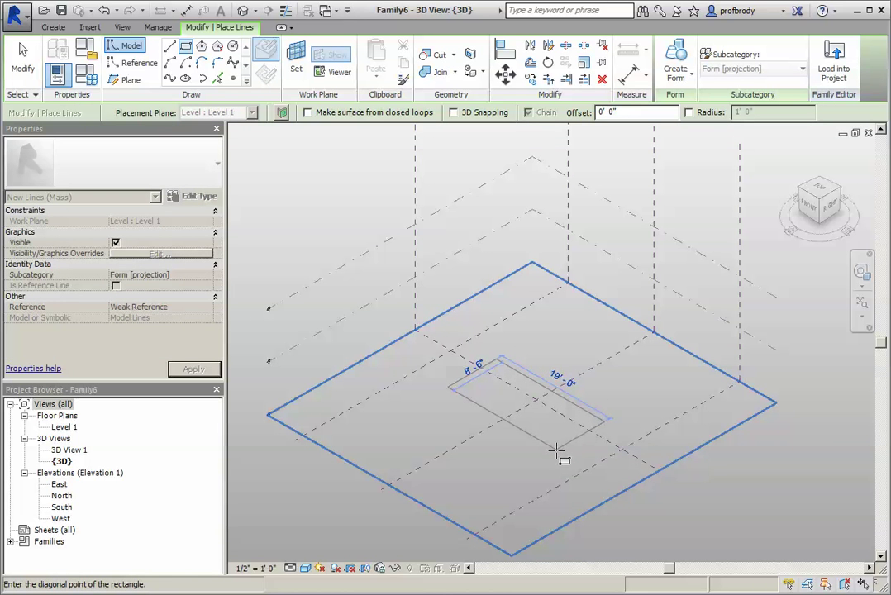
pyautogui.click(558, 451)
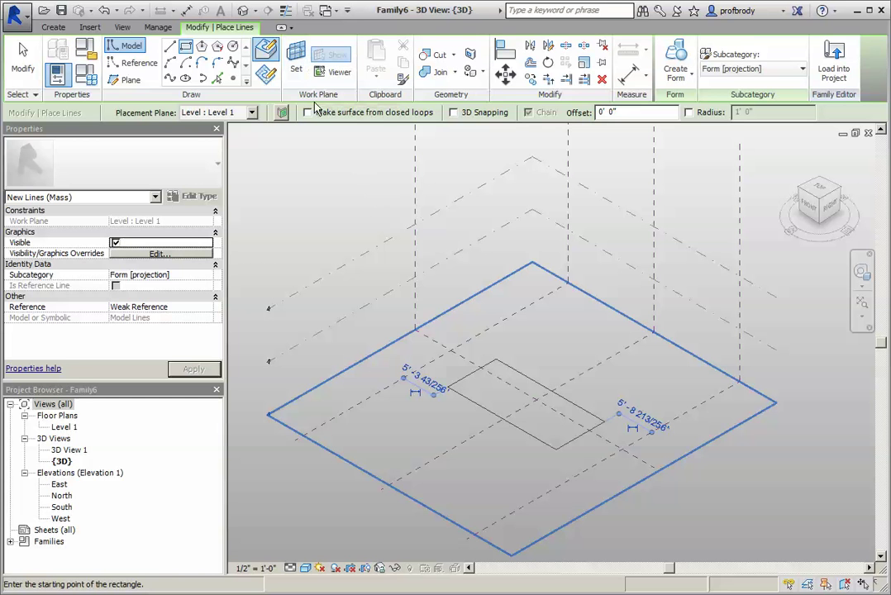
# Make Level 3 the work plane and draw a smaller rectangle on it
pyautogui.click(296, 60)
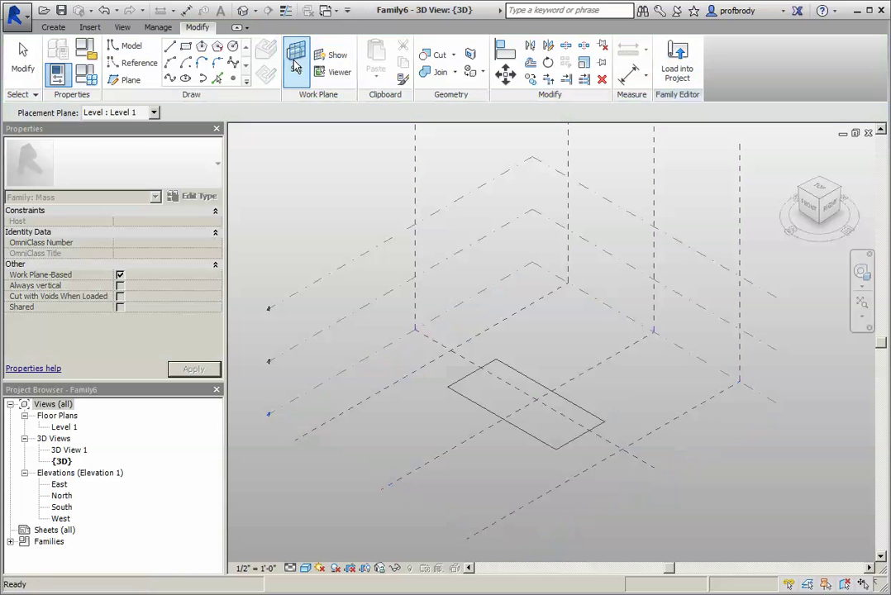
pyautogui.click(376, 243)
pyautogui.keyDown('shift'); pyautogui.moveTo(521, 275); pyautogui.dragTo(506, 257, button='middle'); pyautogui.keyUp('shift')
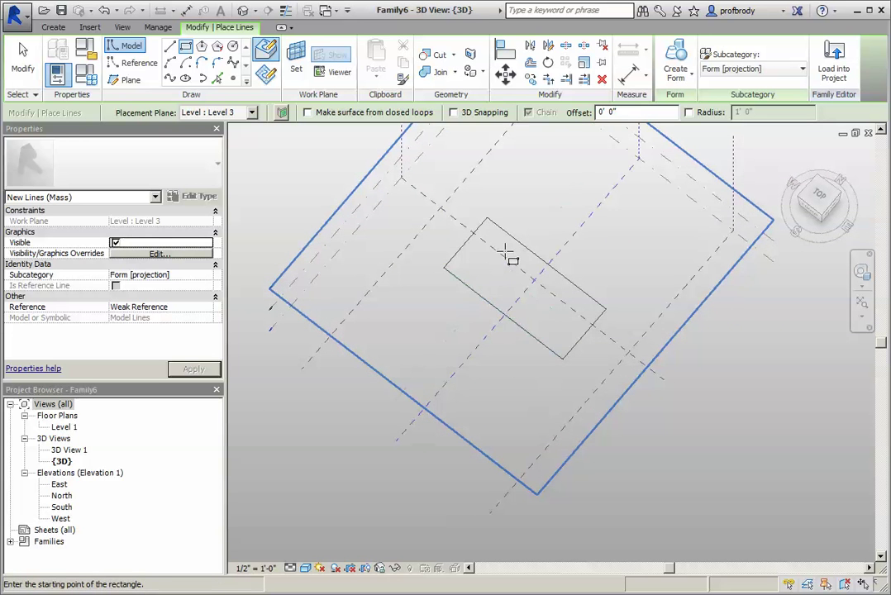
pyautogui.click(504, 246)
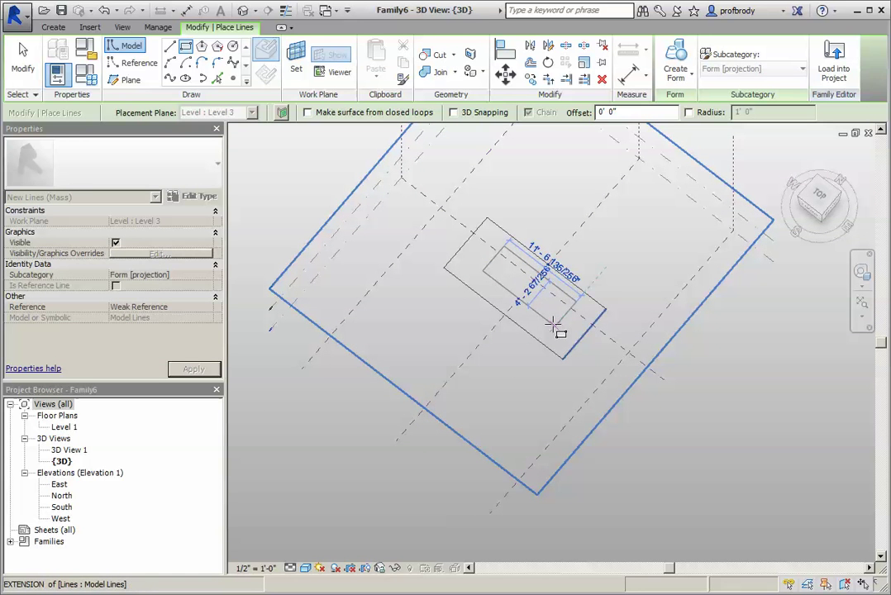
pyautogui.click(556, 327)
# Window-select all eight lines of both rectangular profiles
pyautogui.keyDown('shift'); pyautogui.moveTo(494, 313); pyautogui.dragTo(430, 248, button='middle'); pyautogui.keyUp('shift')
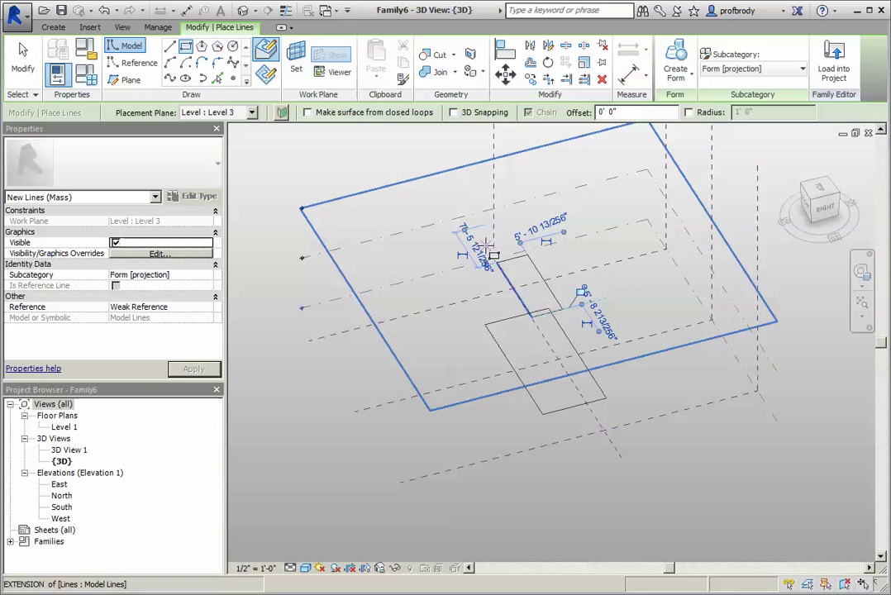
pyautogui.click(23, 68)
pyautogui.click(454, 199)
pyautogui.moveTo(452, 197); pyautogui.dragTo(625, 441)
pyautogui.keyDown('shift'); pyautogui.moveTo(520, 364); pyautogui.dragTo(553, 262, button='middle'); pyautogui.keyUp('shift')
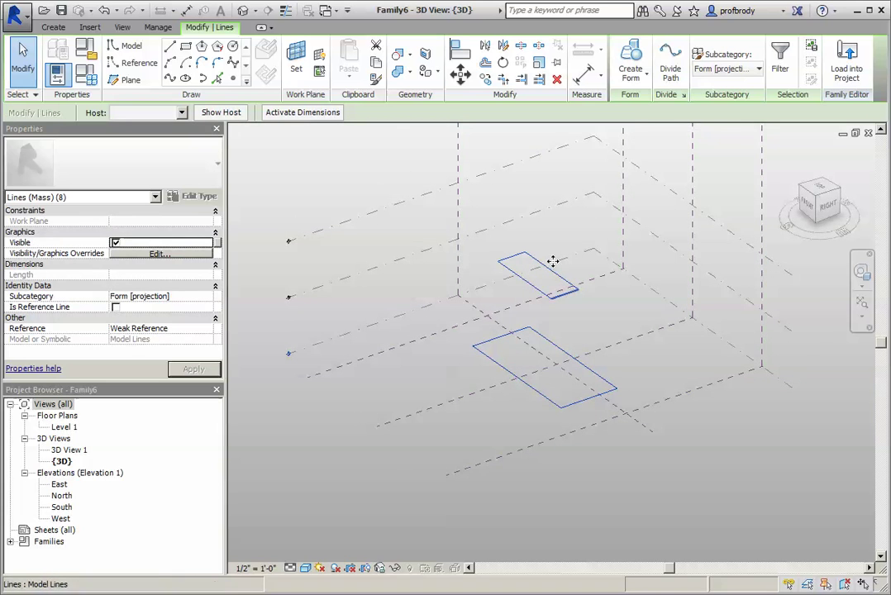
# Loft the two rectangles into a solid form
pyautogui.click(649, 79)
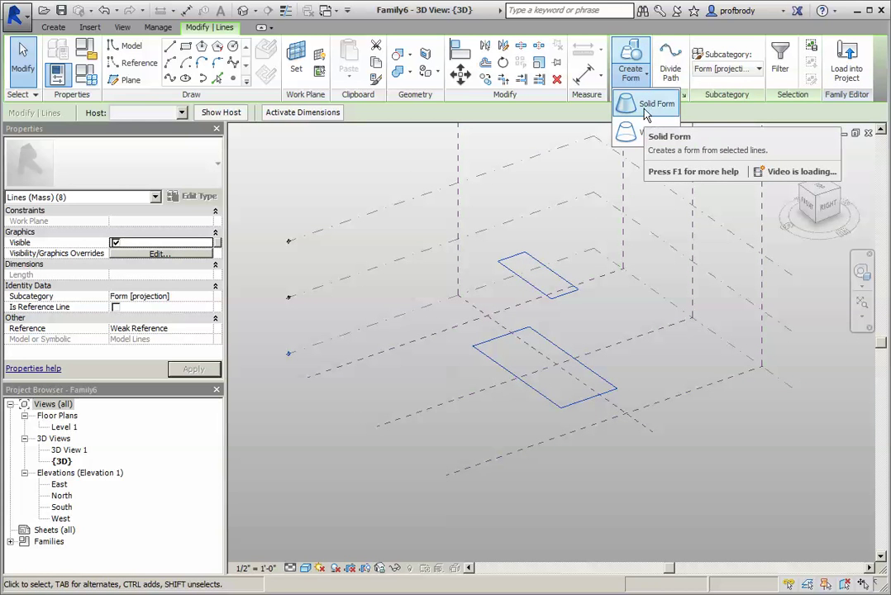
pyautogui.click(646, 109)
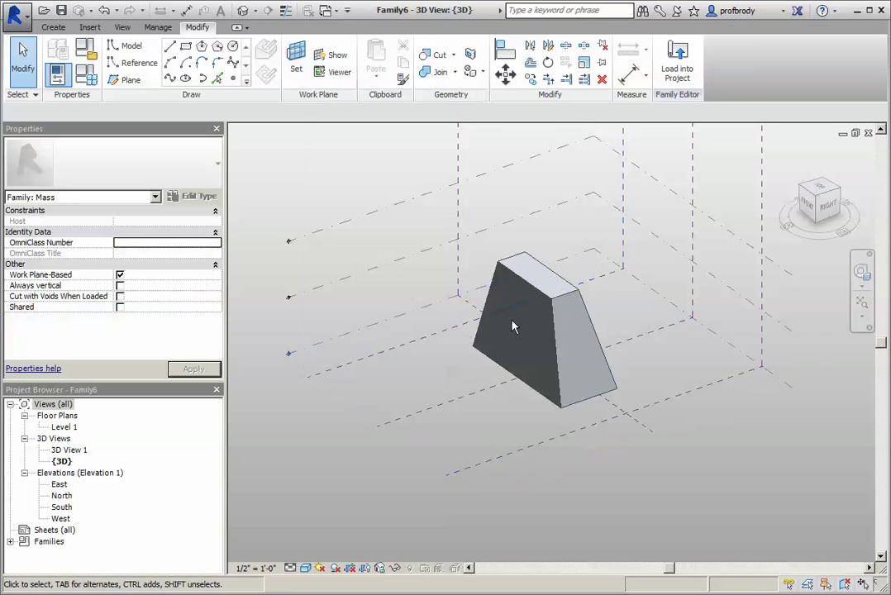
pyautogui.moveTo(489, 367); pyautogui.dragTo(476, 464, button='middle')
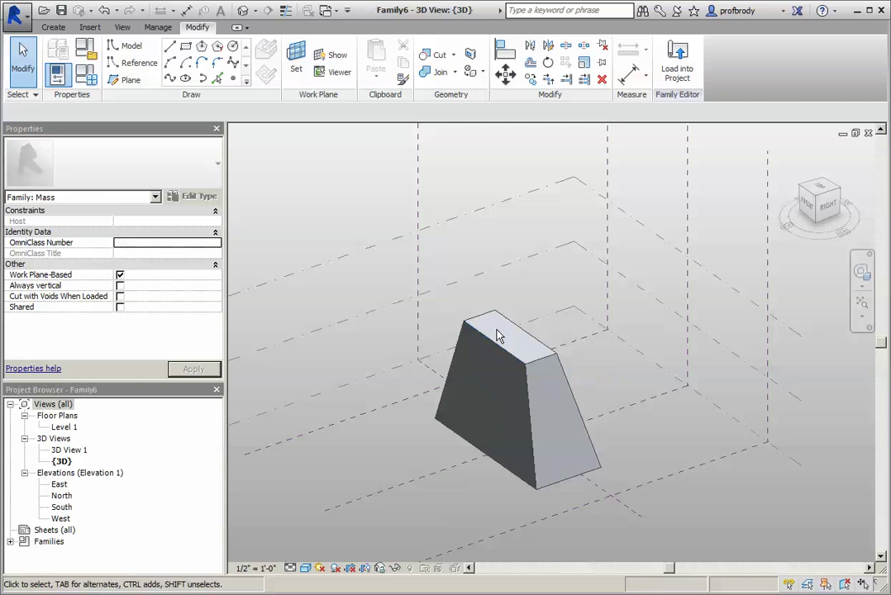
# Pull the mass's bottom edge outward to widen its base
pyautogui.click(495, 342)
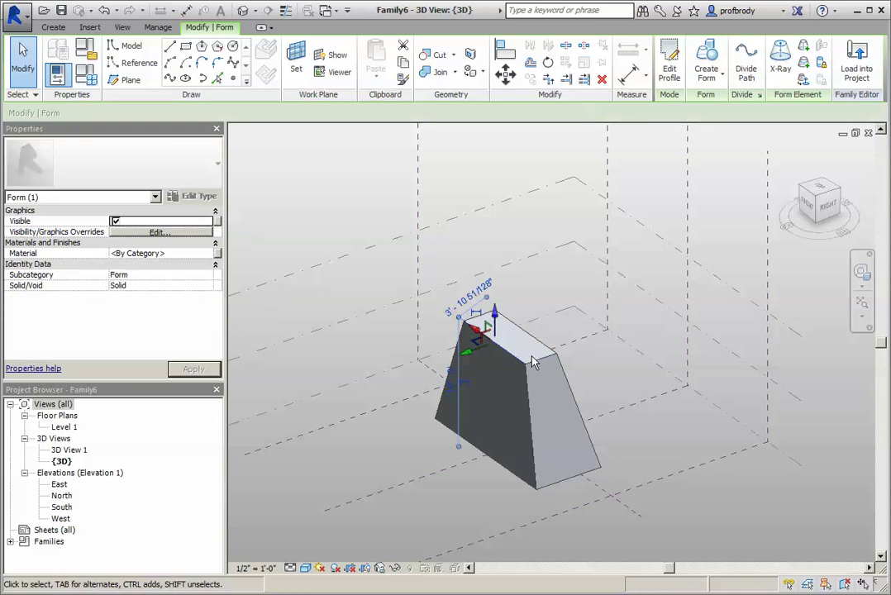
pyautogui.click(538, 398)
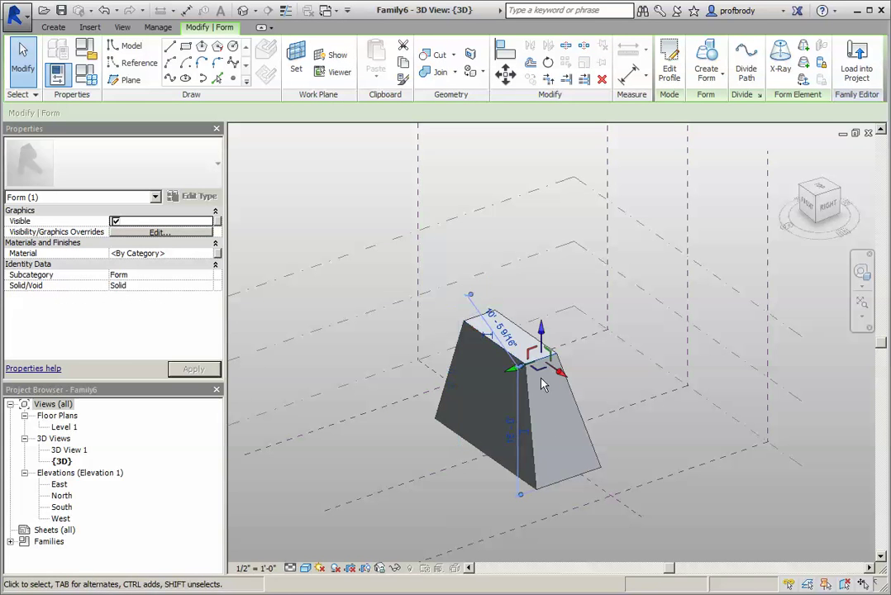
pyautogui.click(530, 402)
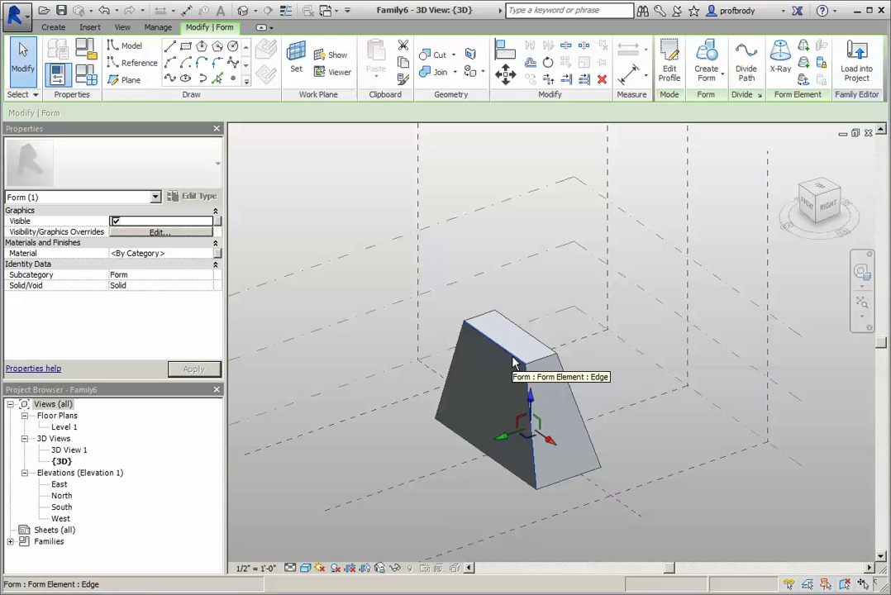
pyautogui.press('Tab')
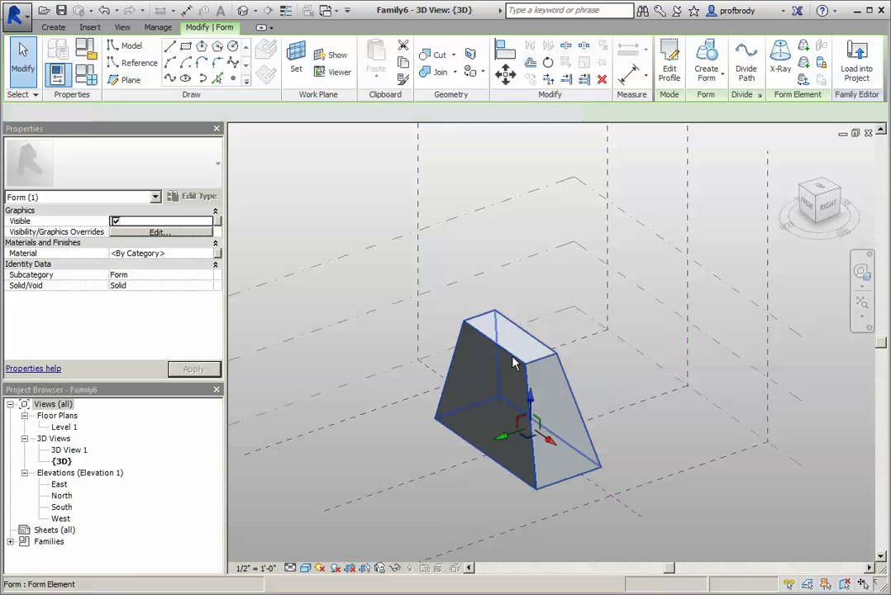
pyautogui.click(513, 362)
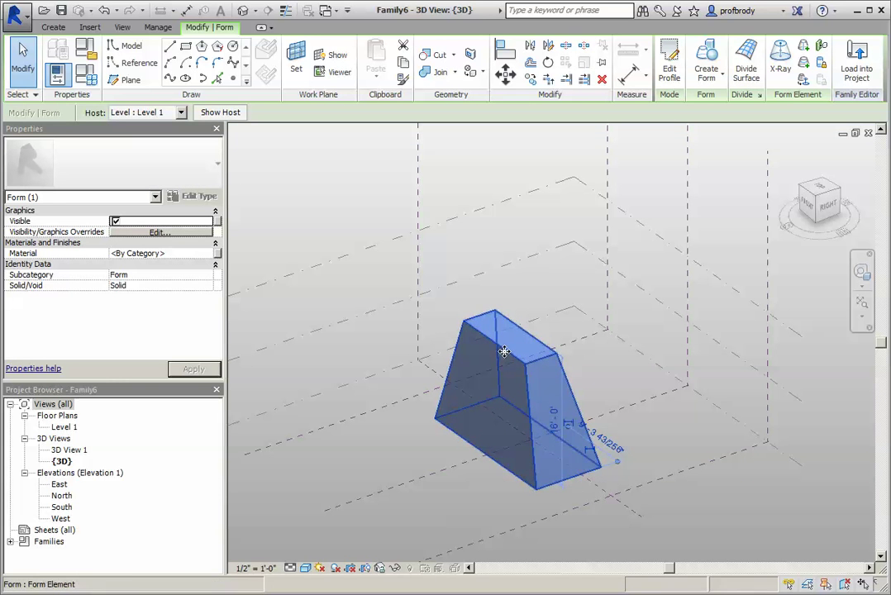
pyautogui.click(420, 343)
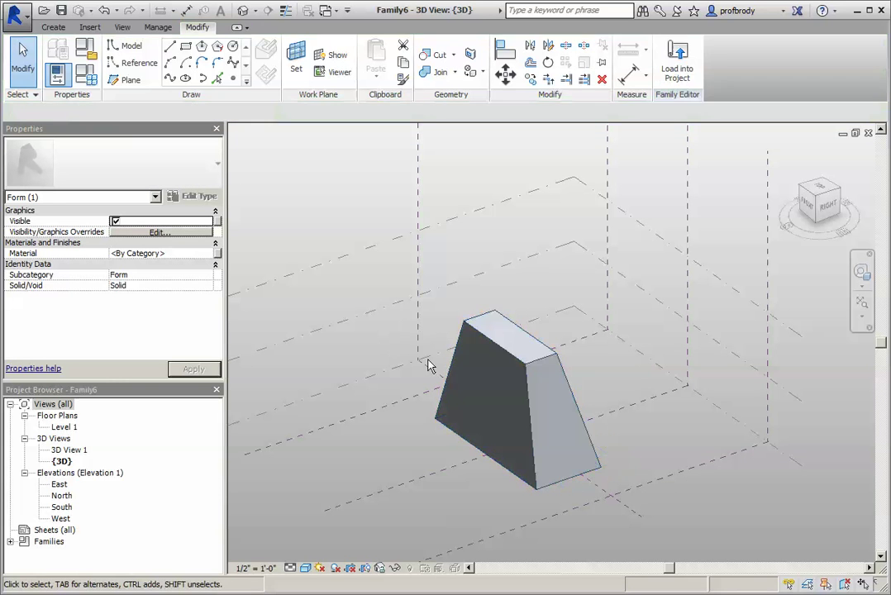
pyautogui.click(465, 446)
pyautogui.moveTo(461, 465); pyautogui.dragTo(446, 477)
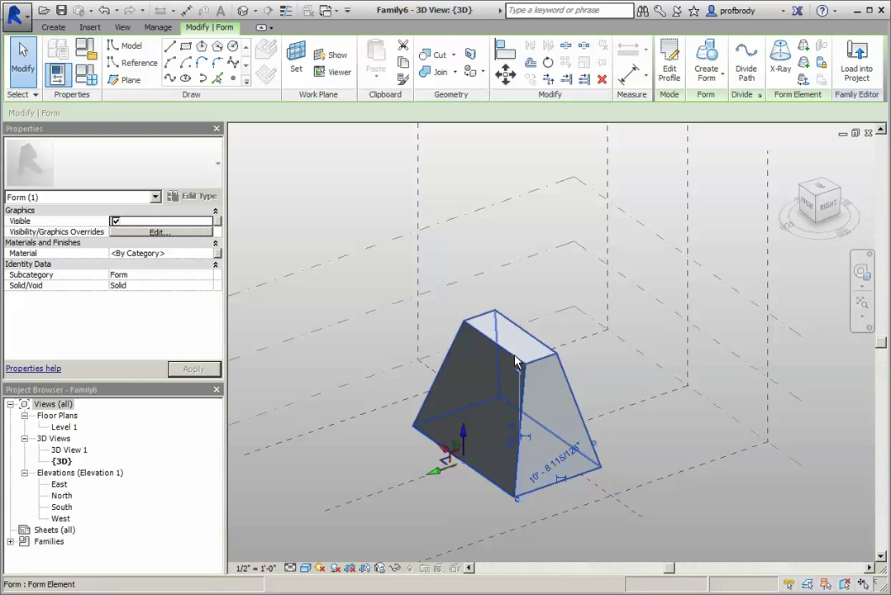
# Raise the mass's top face to about 20'-7" high
pyautogui.click(513, 321)
pyautogui.moveTo(512, 321); pyautogui.dragTo(512, 279)
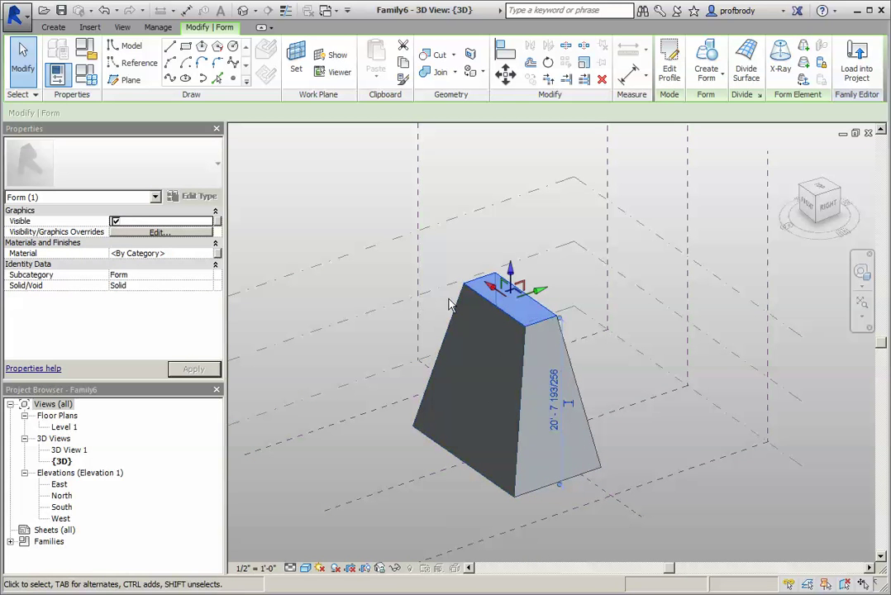
pyautogui.press('Escape')
# Drag a top corner sideways and upward to skew the mass
pyautogui.click(464, 286)
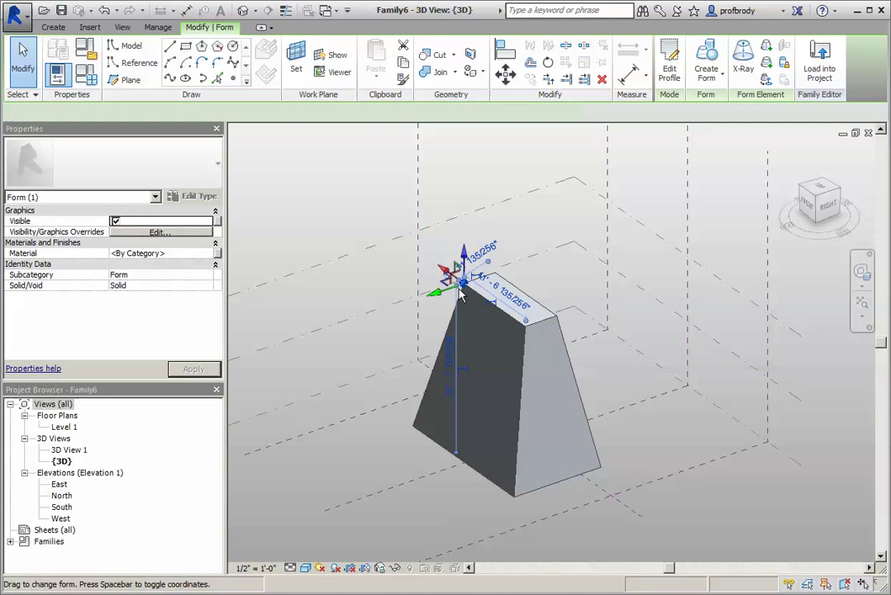
pyautogui.moveTo(442, 297); pyautogui.dragTo(418, 303)
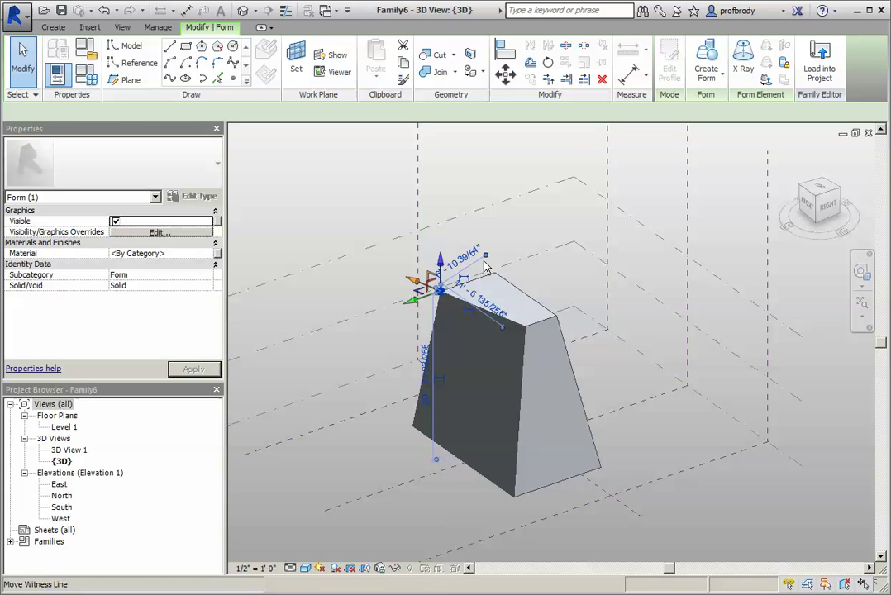
pyautogui.moveTo(441, 267); pyautogui.dragTo(400, 314)
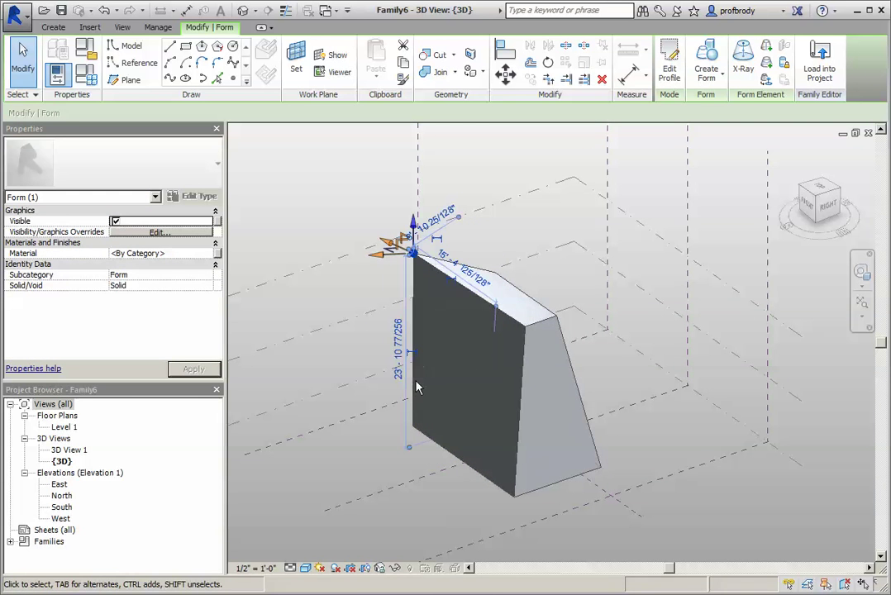
pyautogui.moveTo(387, 242); pyautogui.dragTo(439, 263)
pyautogui.scroll(3, 488, 353)
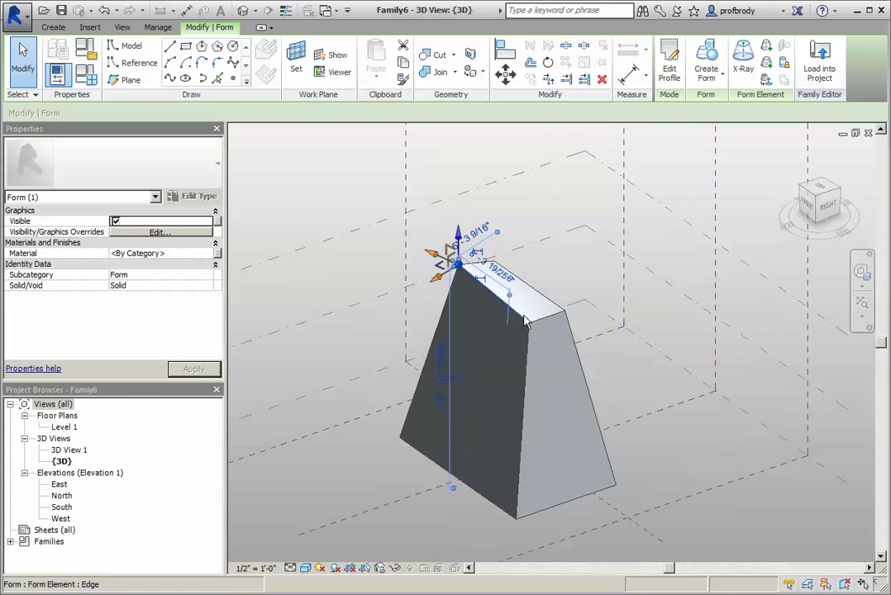
pyautogui.scroll(-1, 534, 347)
pyautogui.scroll(-1, 529, 352)
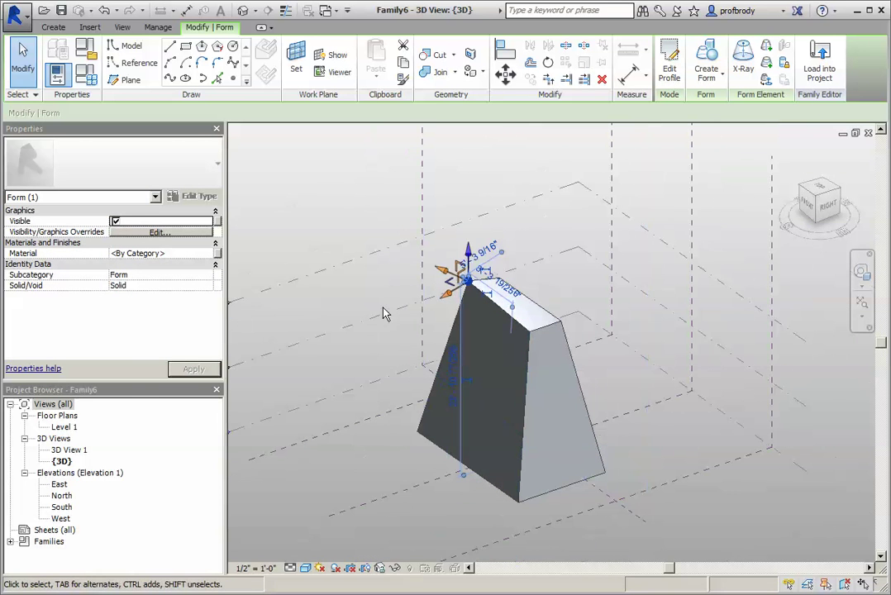
pyautogui.click(353, 304)
pyautogui.press('Tab')
# Add an edge splitting the sloped right face from its top midpoint
pyautogui.click(529, 416)
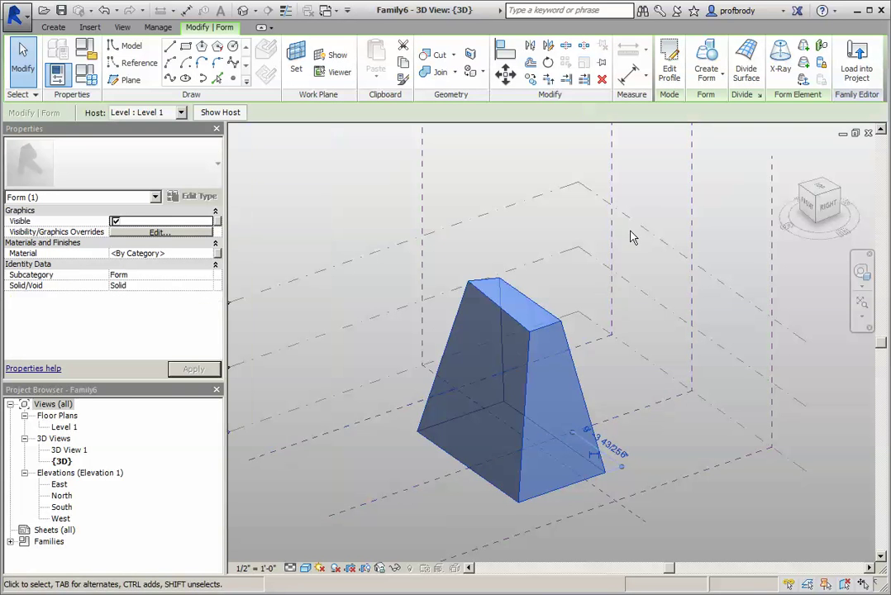
pyautogui.scroll(1, 565, 398)
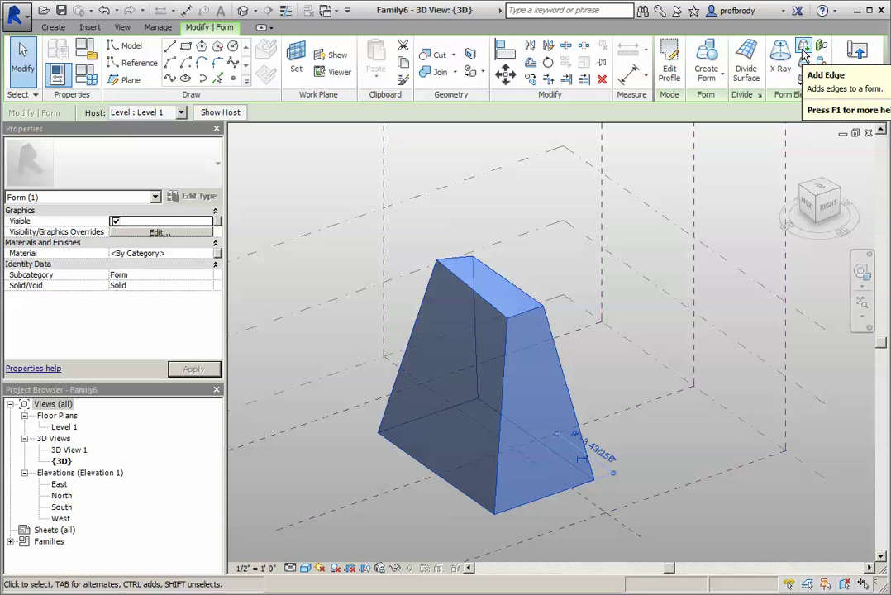
pyautogui.click(804, 46)
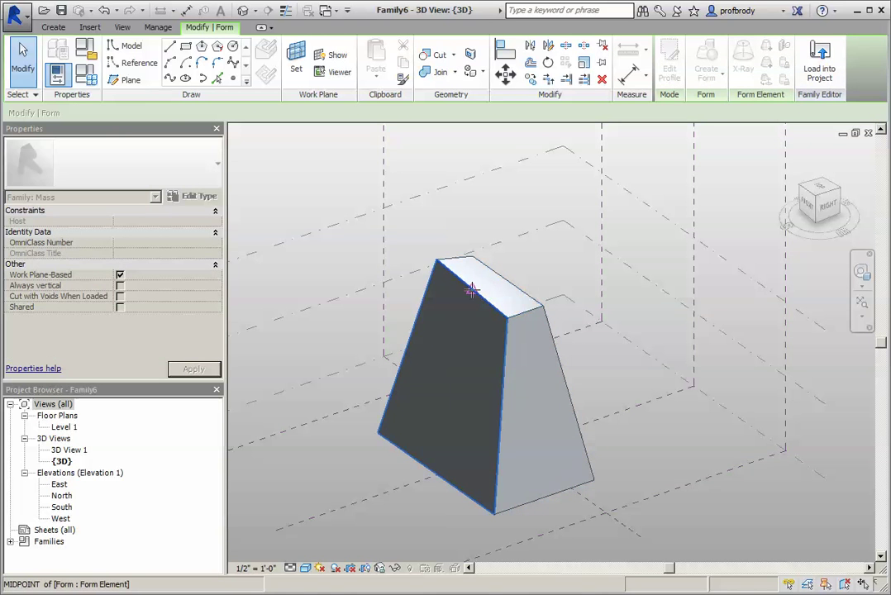
pyautogui.click(528, 316)
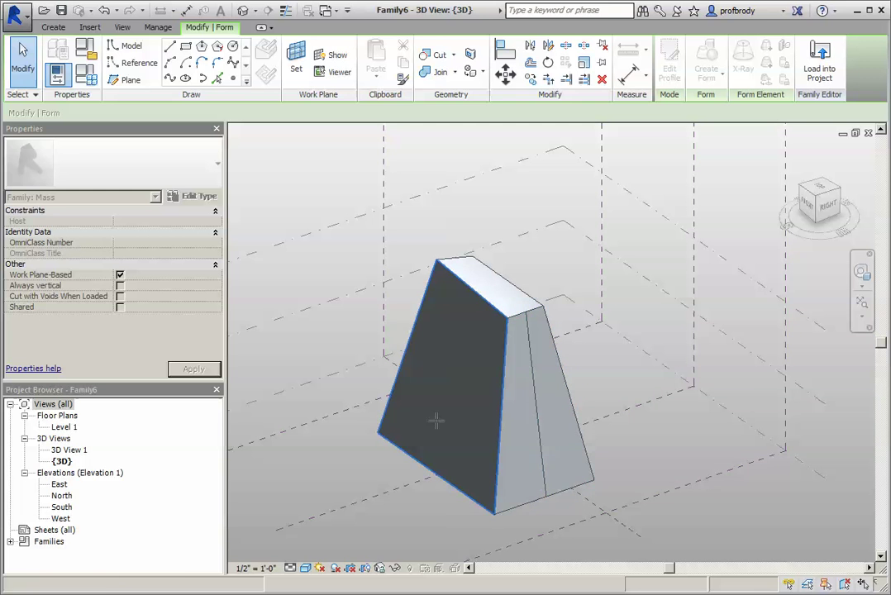
pyautogui.press('Escape')
pyautogui.press('Escape')
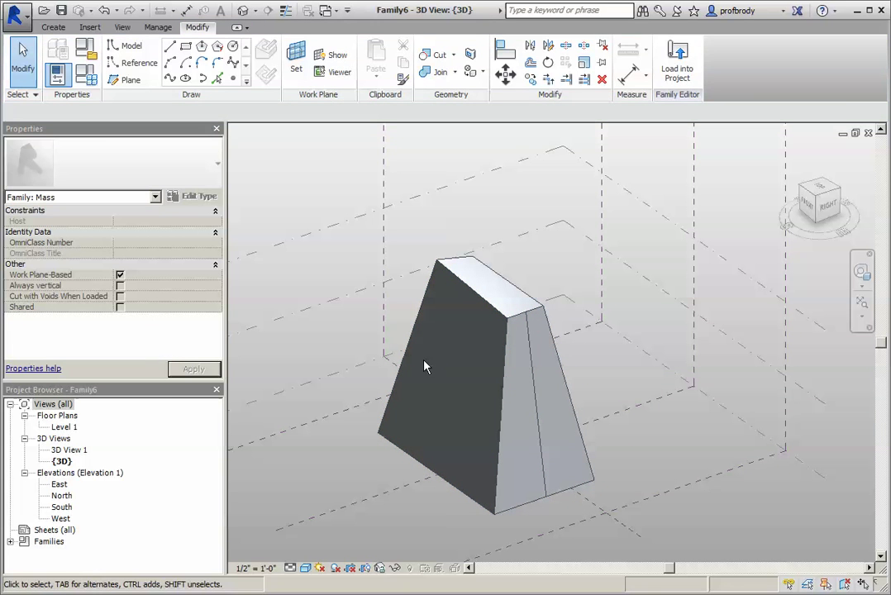
# Push the new edge outward and raise its bottom corner to facet the form
pyautogui.click(548, 498)
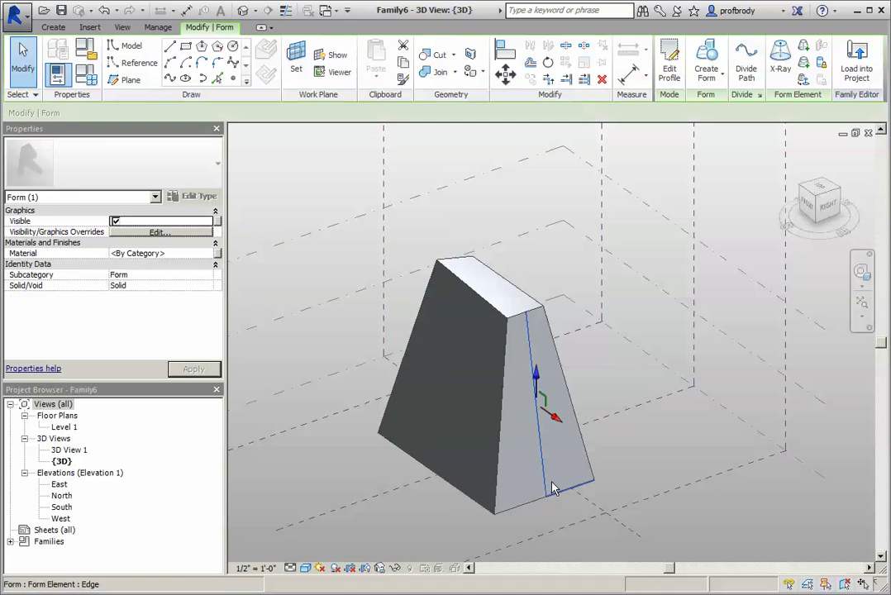
pyautogui.moveTo(558, 426); pyautogui.dragTo(455, 430)
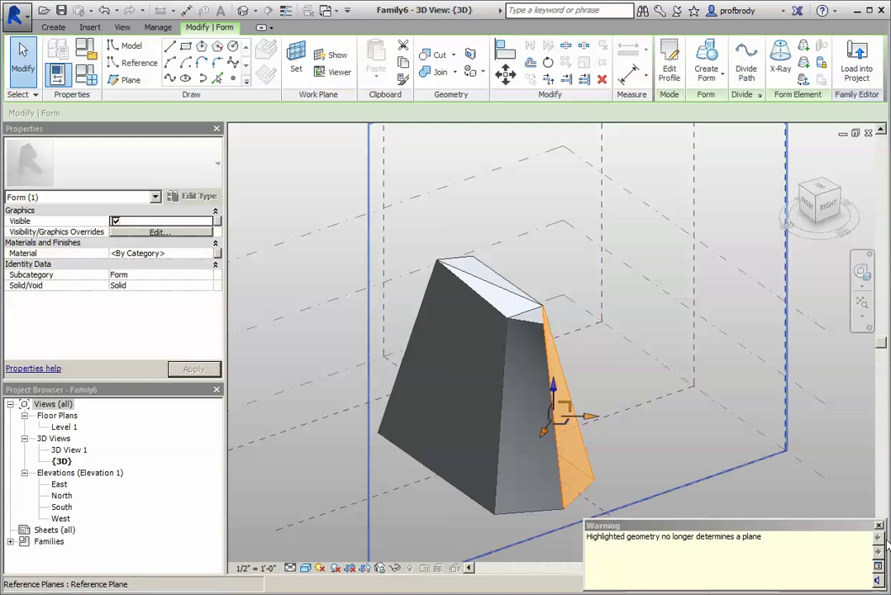
pyautogui.click(880, 526)
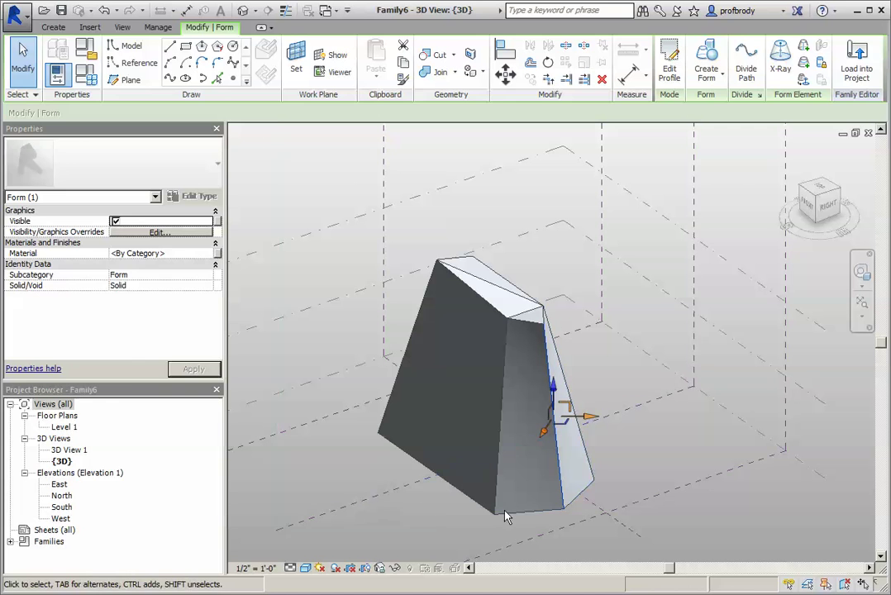
pyautogui.click(550, 521)
pyautogui.click(565, 509)
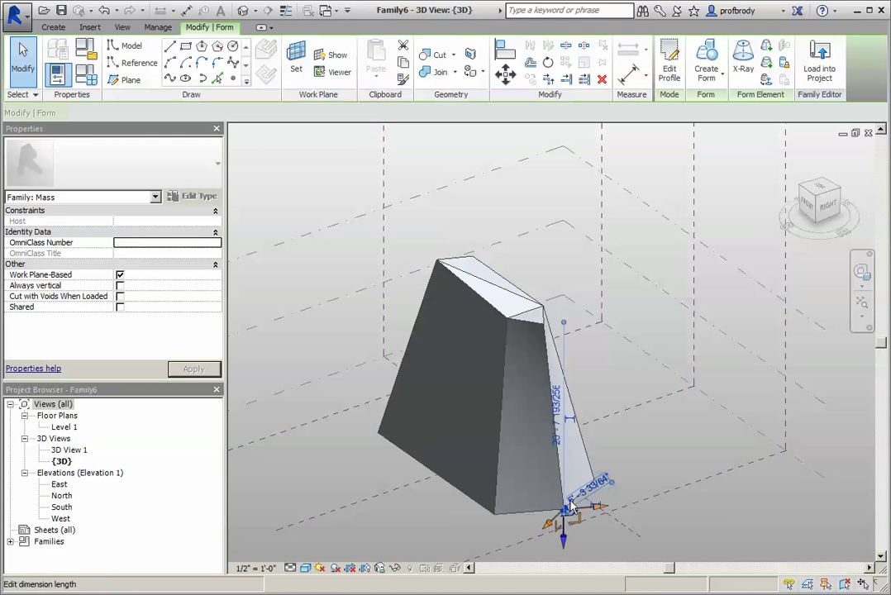
pyautogui.click(563, 525)
pyautogui.moveTo(563, 527); pyautogui.dragTo(567, 468)
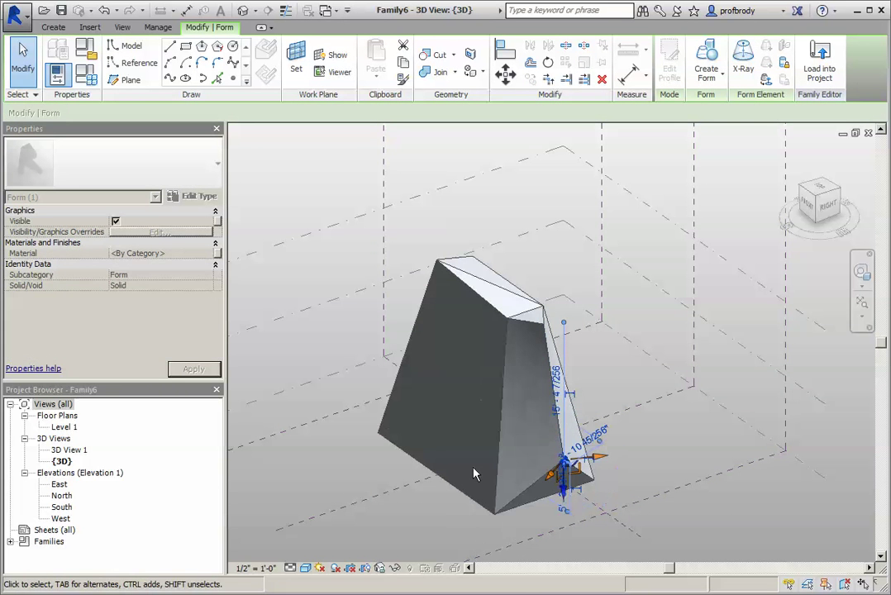
pyautogui.keyDown('shift'); pyautogui.moveTo(473, 528); pyautogui.dragTo(398, 462, button='middle'); pyautogui.keyUp('shift')
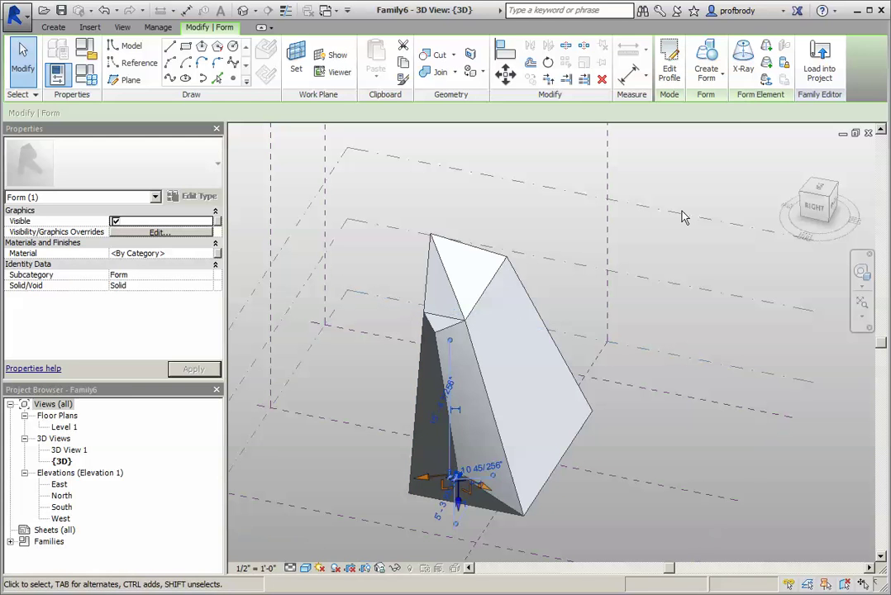
# Add a profile across the lower part of the mass
pyautogui.press('Escape')
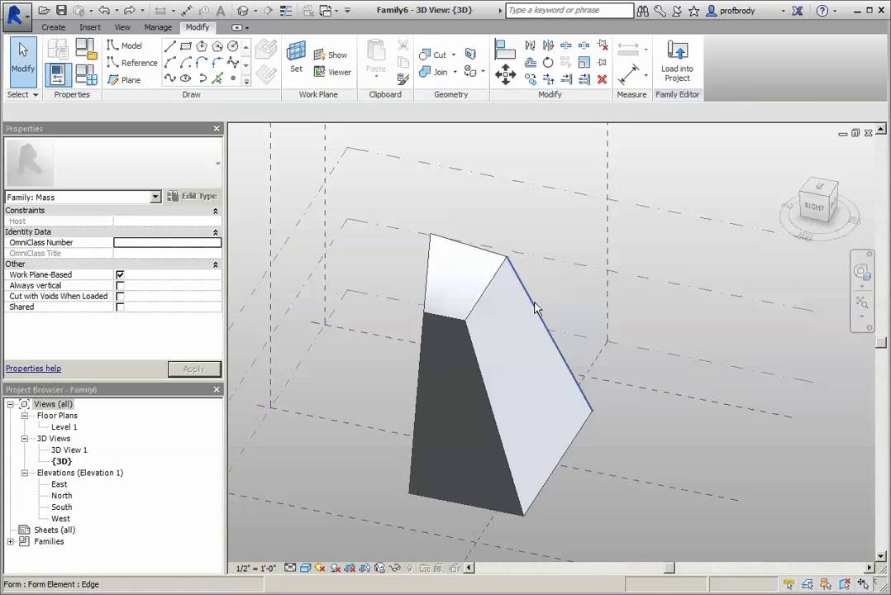
pyautogui.keyDown('shift'); pyautogui.moveTo(554, 308); pyautogui.dragTo(683, 281, button='middle'); pyautogui.keyUp('shift')
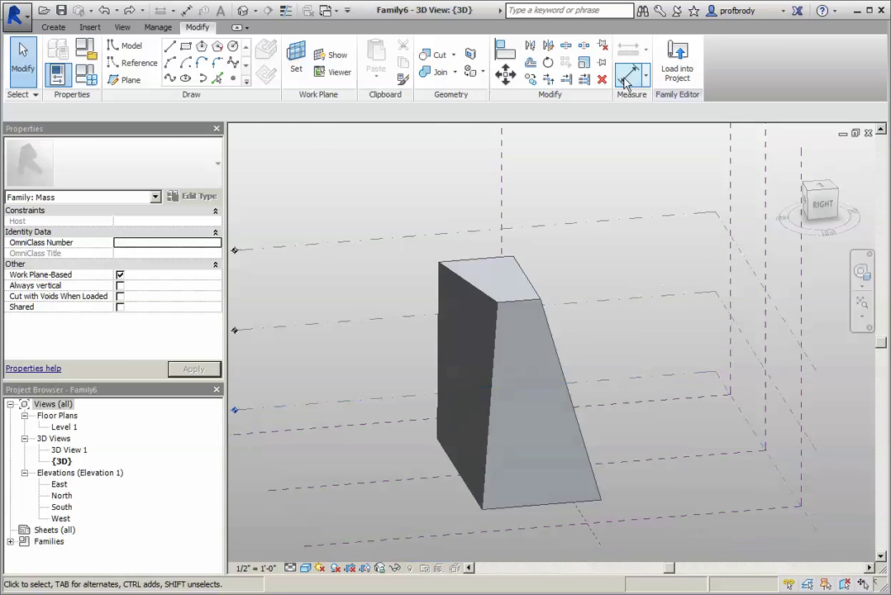
pyautogui.click(493, 308)
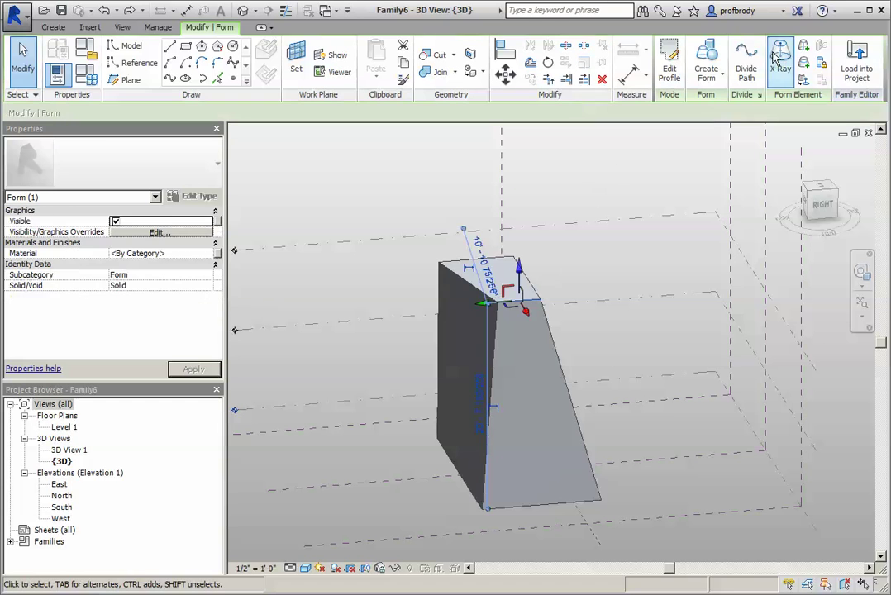
pyautogui.click(806, 66)
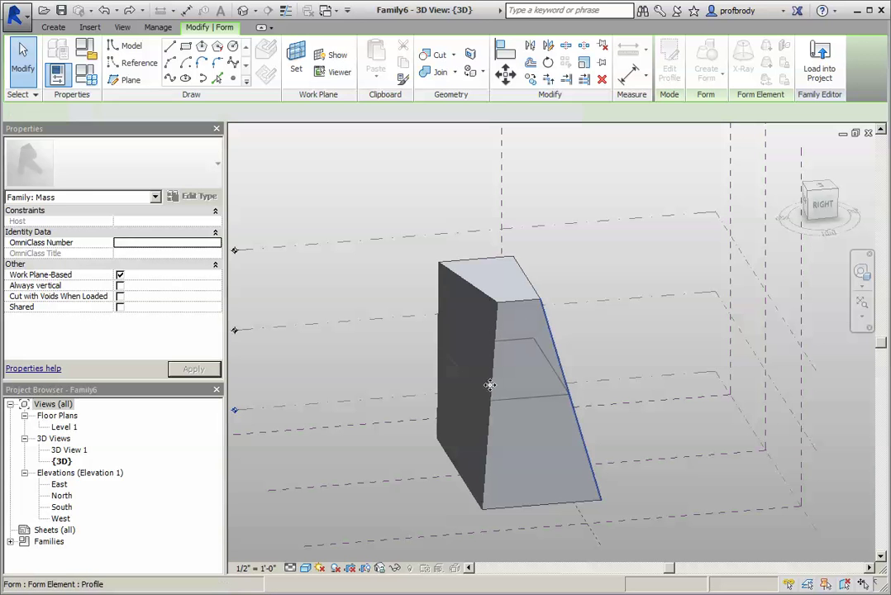
pyautogui.click(562, 394)
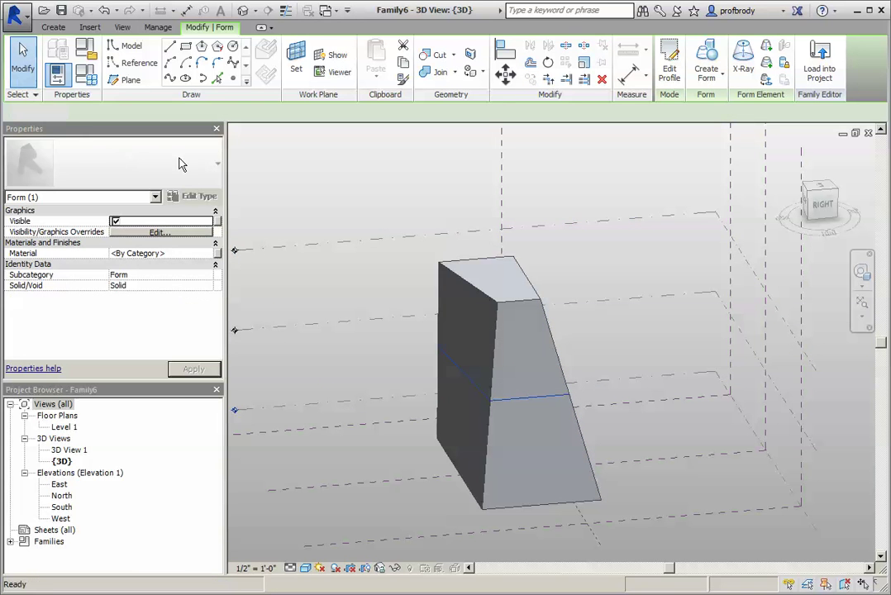
# Raise the top face so the form stands 30 feet tall
pyautogui.click(23, 58)
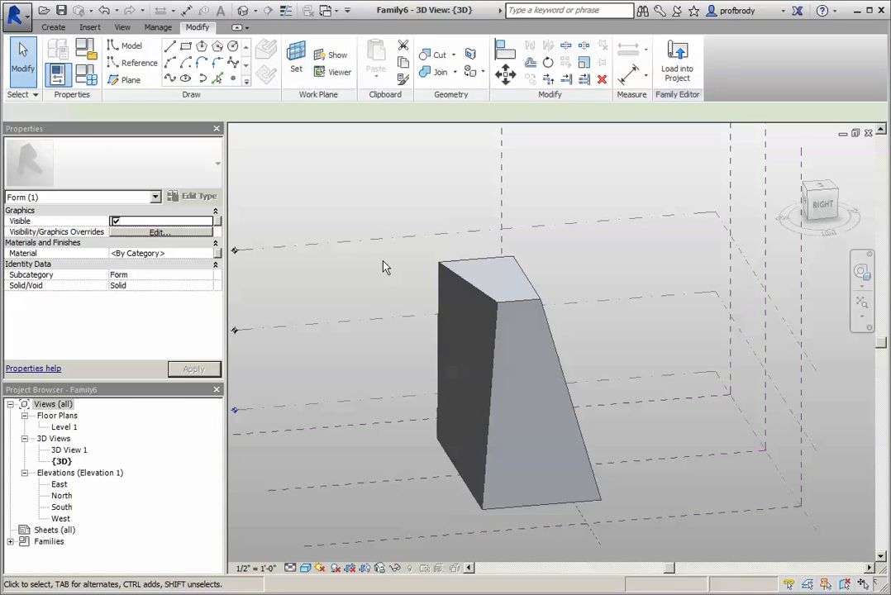
pyautogui.click(488, 288)
pyautogui.moveTo(506, 261); pyautogui.dragTo(579, 182)
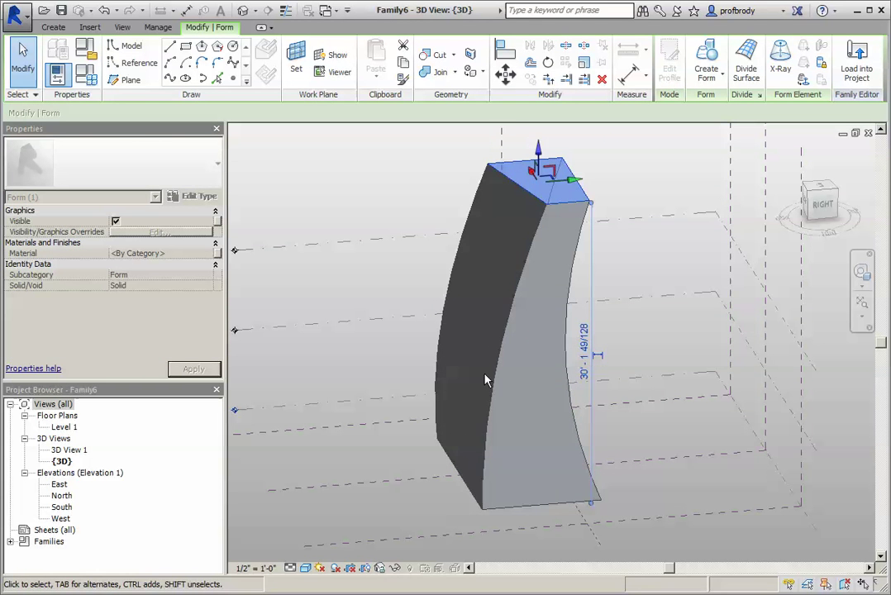
pyautogui.moveTo(521, 318); pyautogui.dragTo(521, 440, button='middle')
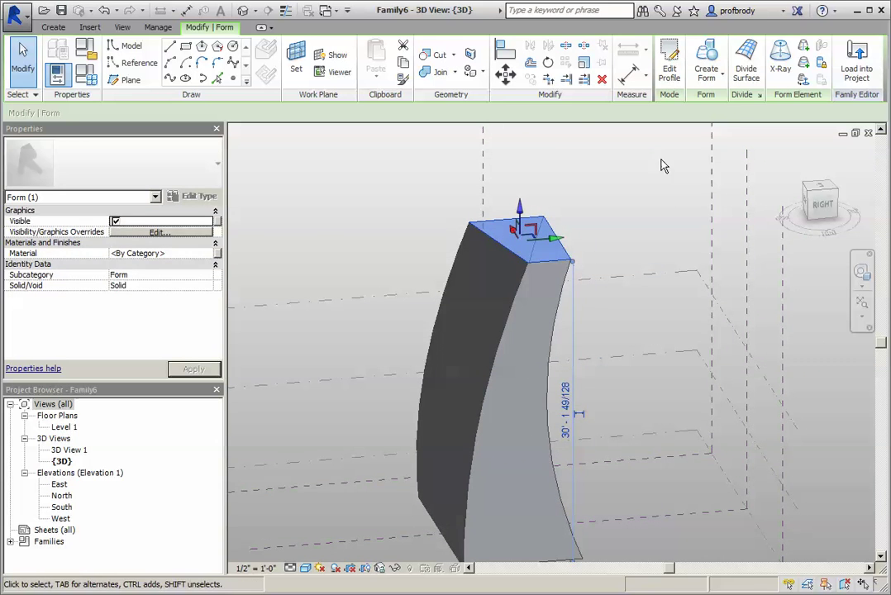
# Add a second profile across the upper part of the form
pyautogui.click(803, 68)
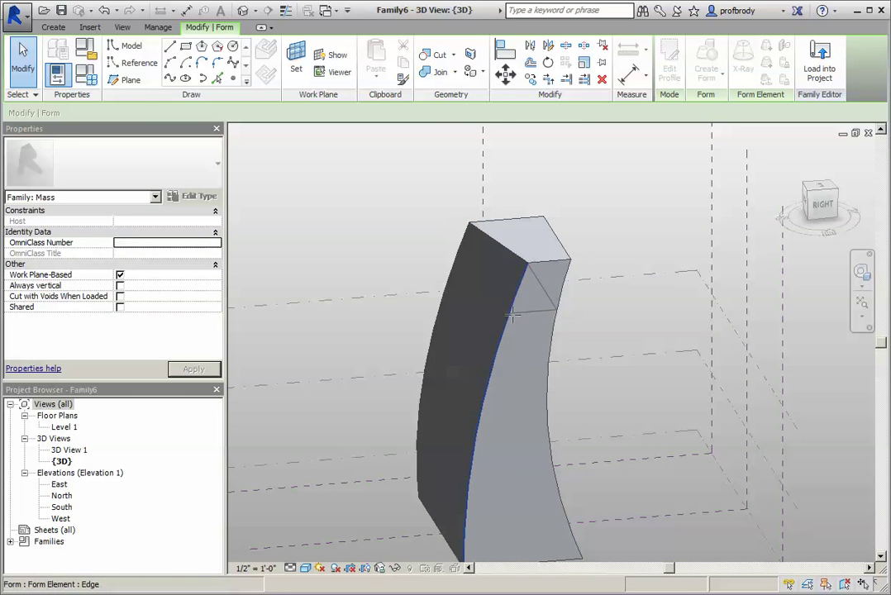
pyautogui.click(519, 309)
pyautogui.scroll(-2, 477, 329)
pyautogui.moveTo(477, 329)
pyautogui.mouseDown(button='middle')
pyautogui.moveTo(480, 358)
pyautogui.moveTo(474, 347)
pyautogui.mouseUp(button='middle')
# Raise and shift the top face sideways to bend the form into a tower about 44 feet high
pyautogui.press('Tab')
pyautogui.press('Tab')
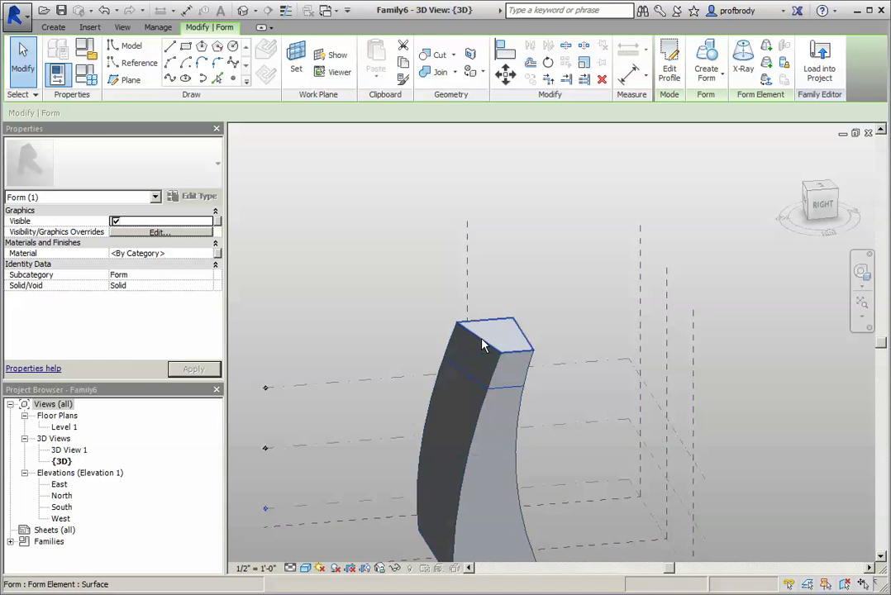
pyautogui.click(485, 340)
pyautogui.moveTo(497, 312); pyautogui.dragTo(407, 252)
pyautogui.keyDown('shift'); pyautogui.moveTo(394, 319); pyautogui.dragTo(434, 378, button='middle'); pyautogui.keyUp('shift')
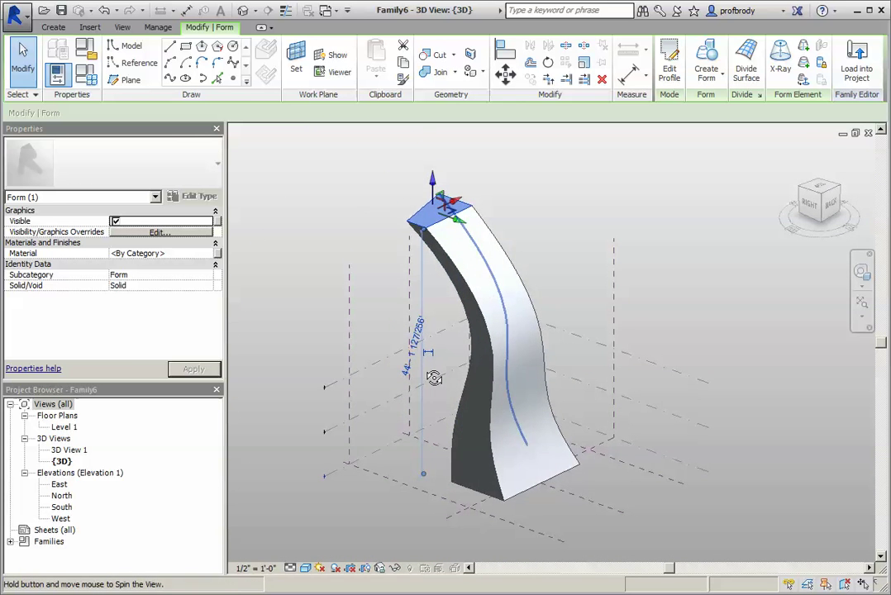
pyautogui.click(430, 167)
pyautogui.moveTo(379, 140); pyautogui.dragTo(597, 521)
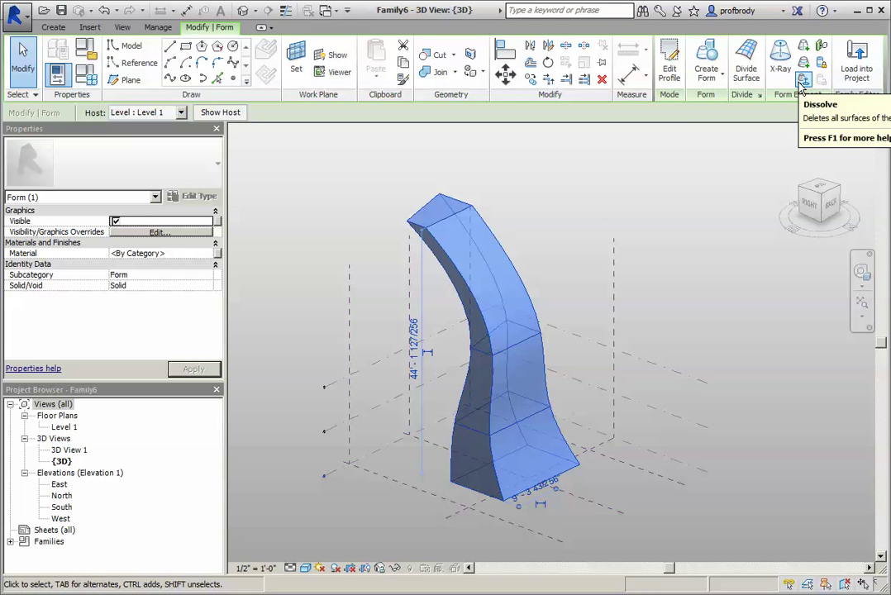
# Dissolve the mass into its profiles and nudge the lower profile's left end right
pyautogui.click(801, 81)
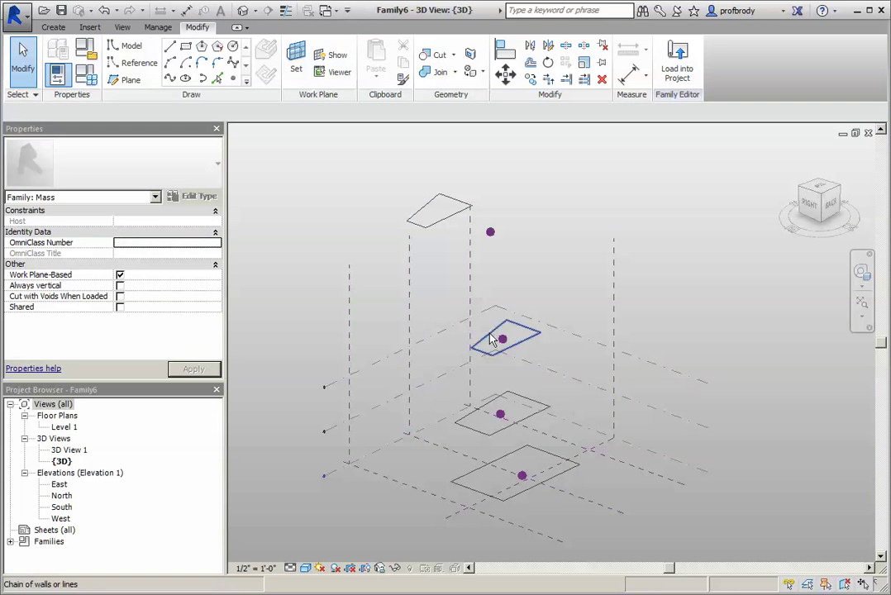
pyautogui.moveTo(447, 292); pyautogui.dragTo(490, 325)
pyautogui.click(484, 338)
pyautogui.click(460, 415)
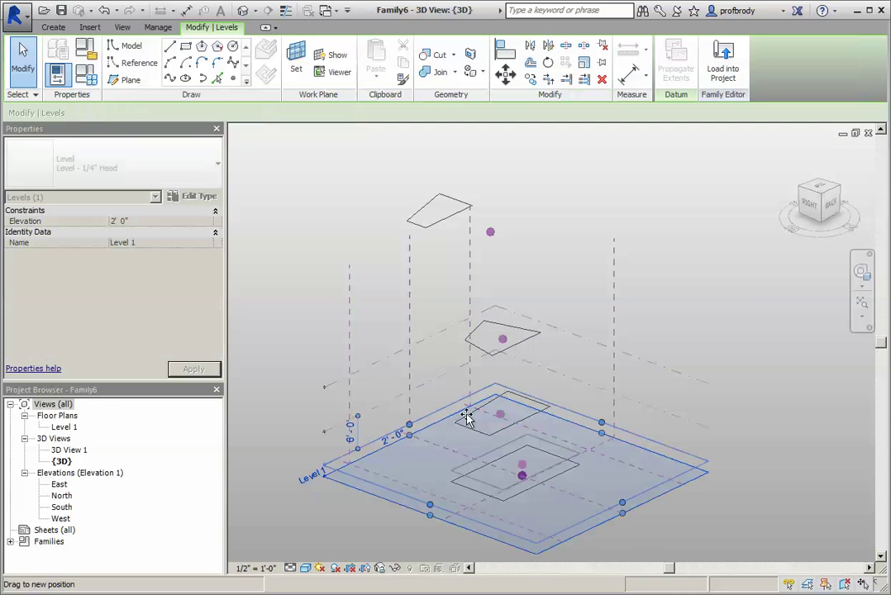
pyautogui.click(453, 428)
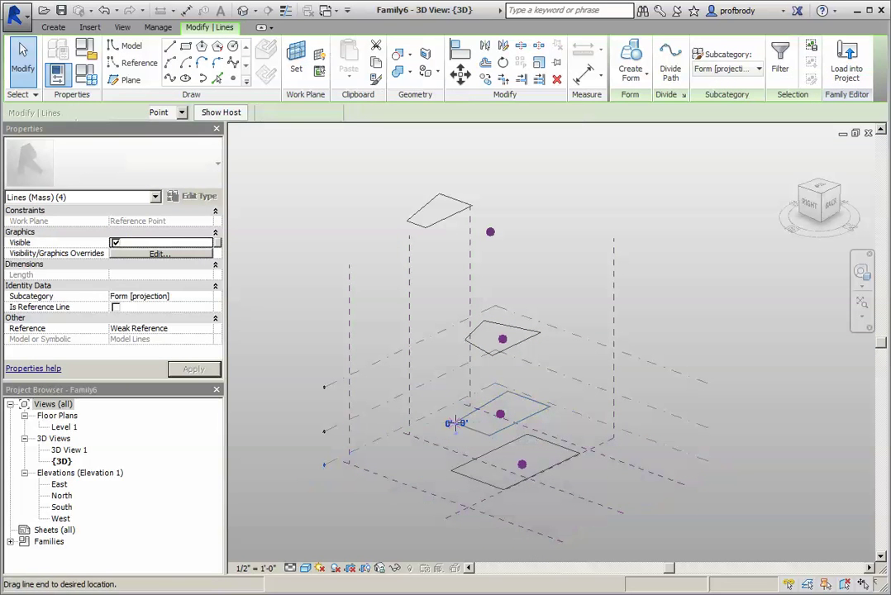
pyautogui.moveTo(455, 425); pyautogui.dragTo(470, 422)
# Rebuild all four profiles into a smoothly curving solid tower
pyautogui.click(388, 170)
pyautogui.moveTo(389, 169); pyautogui.dragTo(593, 502)
pyautogui.keyDown('shift'); pyautogui.moveTo(453, 327); pyautogui.dragTo(459, 368, button='middle'); pyautogui.keyUp('shift')
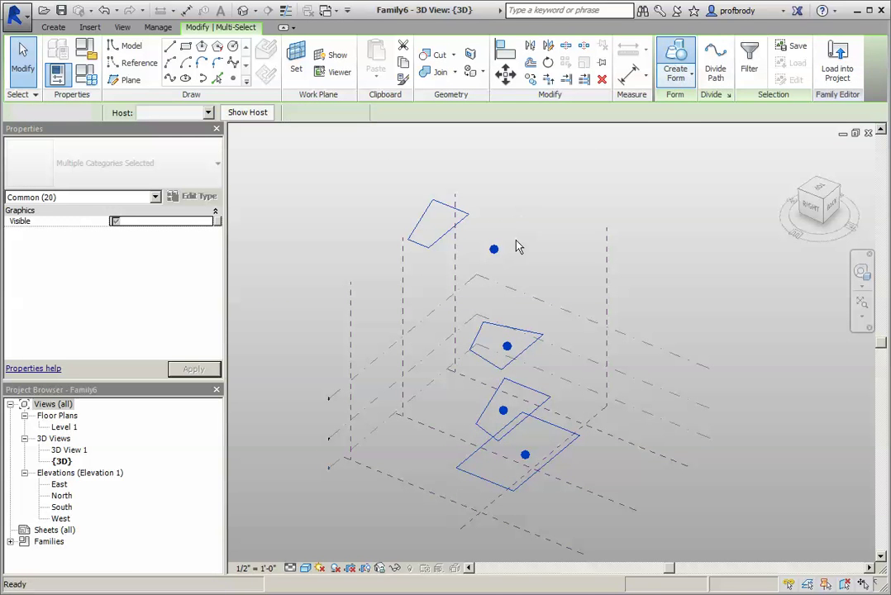
pyautogui.moveTo(449, 354)
pyautogui.keyDown('shift'); pyautogui.mouseDown(button='middle')
pyautogui.moveTo(467, 372)
pyautogui.moveTo(474, 358)
pyautogui.moveTo(460, 351)
pyautogui.mouseUp(button='middle'); pyautogui.keyUp('shift')
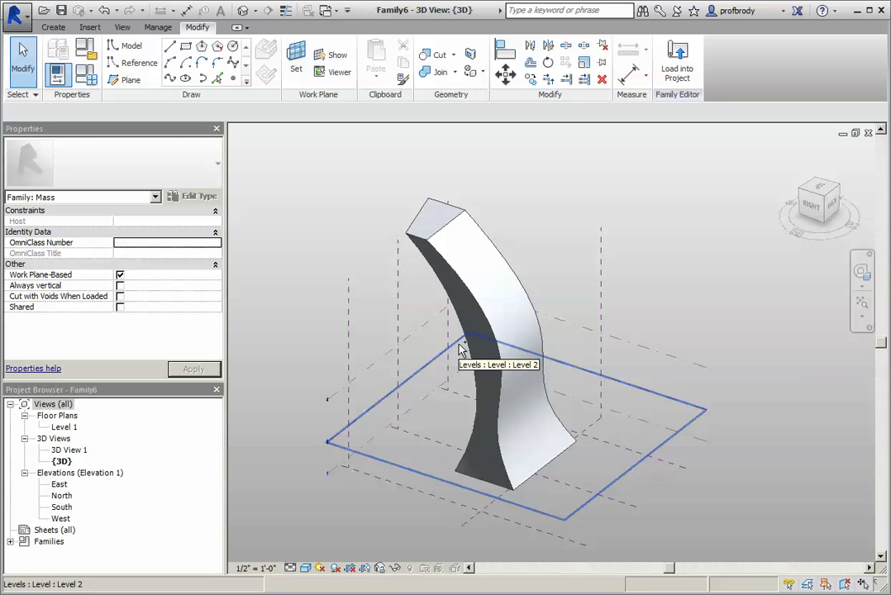
# Step back through undo/redo to the earlier straight-sided wedge
pyautogui.hotkey('ctrl', 'z')
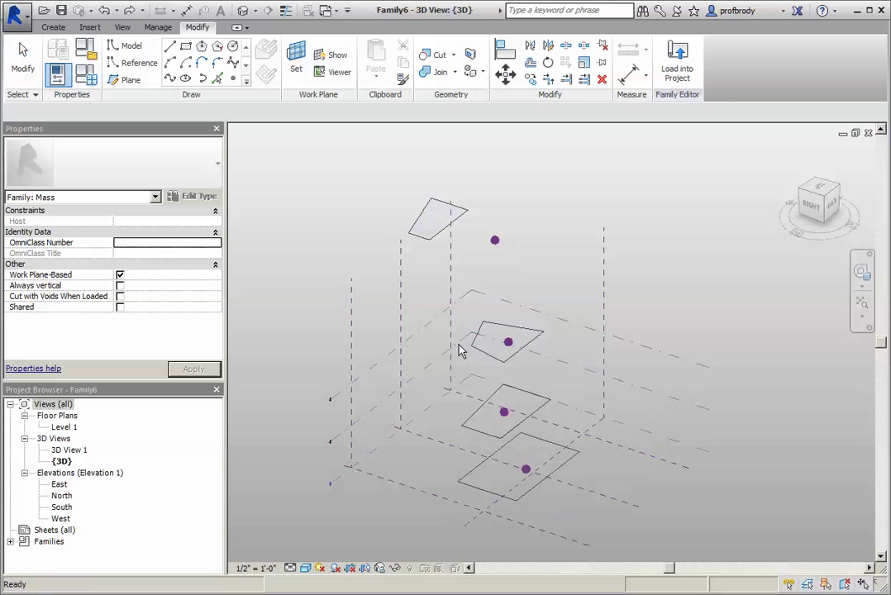
pyautogui.hotkey('ctrl', 'y')
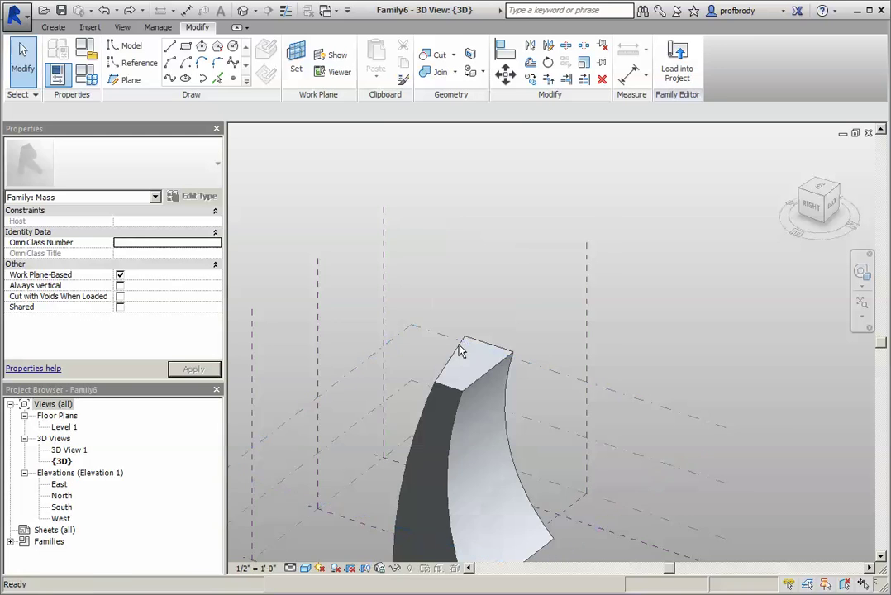
pyautogui.hotkey('ctrl', 'y')
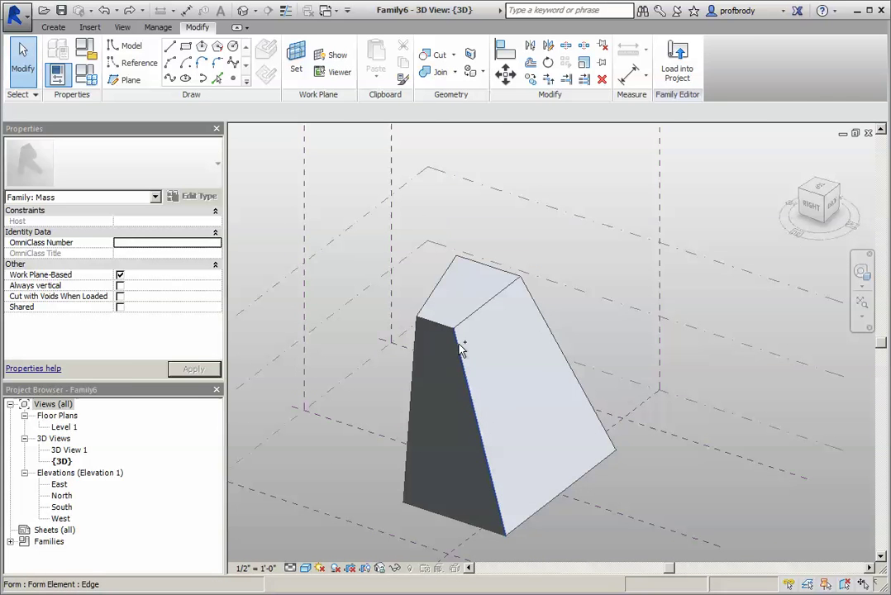
pyautogui.moveTo(523, 368); pyautogui.dragTo(537, 227, button='middle')
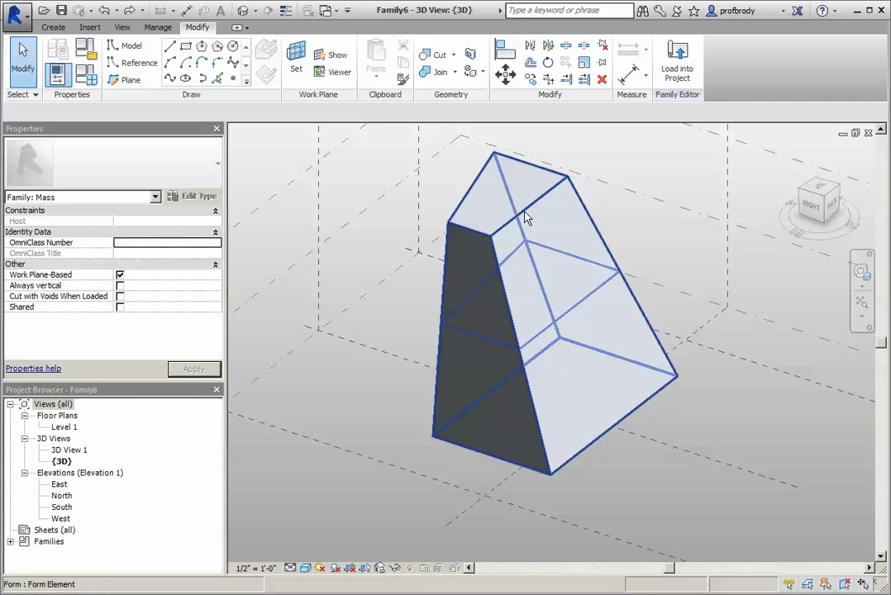
# Divide the front sloped face into a 10 by 10 U/V grid
pyautogui.click(526, 218)
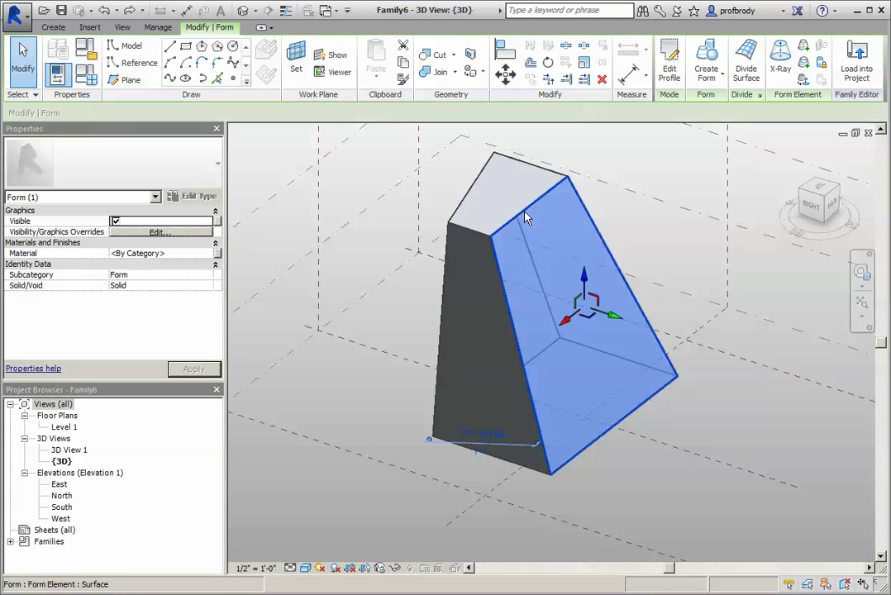
pyautogui.click(748, 64)
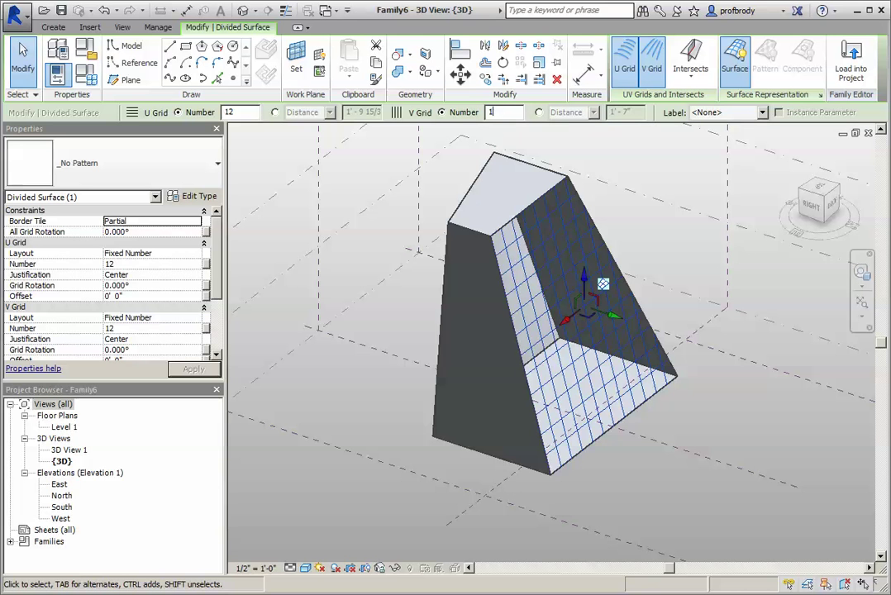
pyautogui.press('Return')
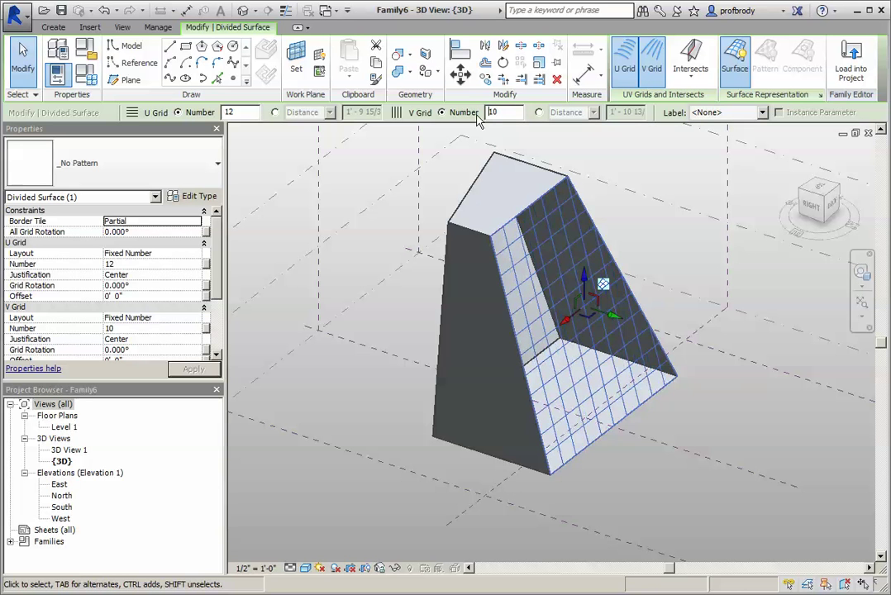
pyautogui.press('BackSpace')
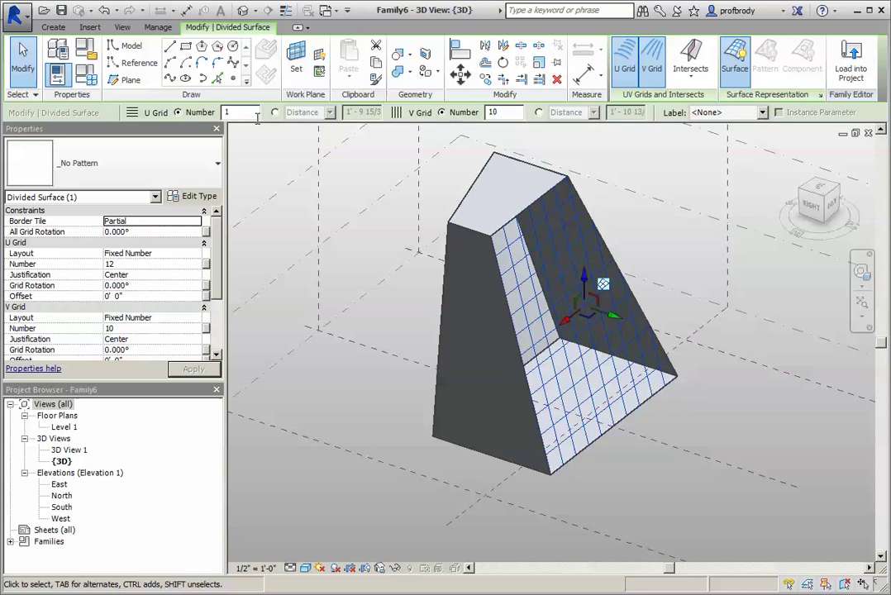
pyautogui.write('0')
pyautogui.press('Return')
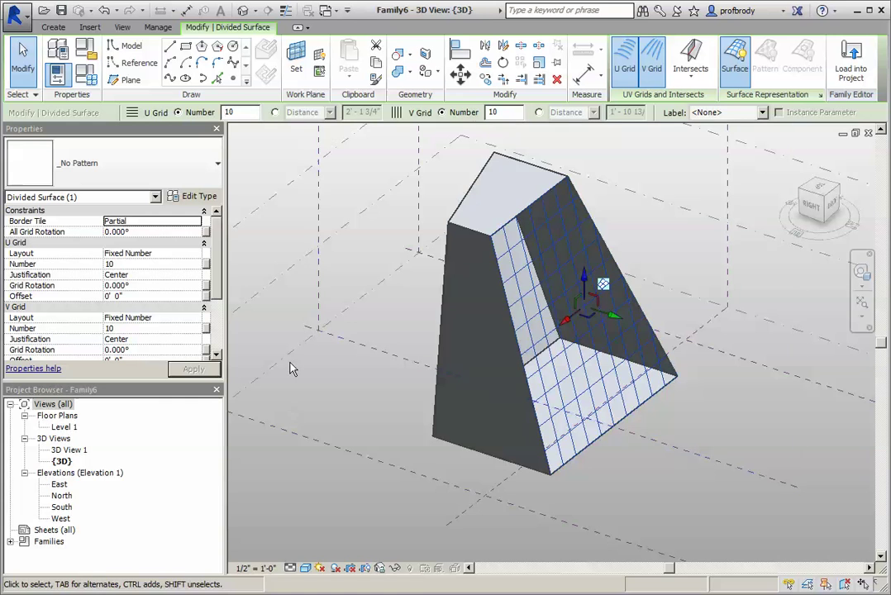
pyautogui.moveTo(303, 372)
pyautogui.mouseDown(button='middle')
pyautogui.moveTo(310, 386)
pyautogui.moveTo(301, 385)
pyautogui.mouseUp(button='middle')
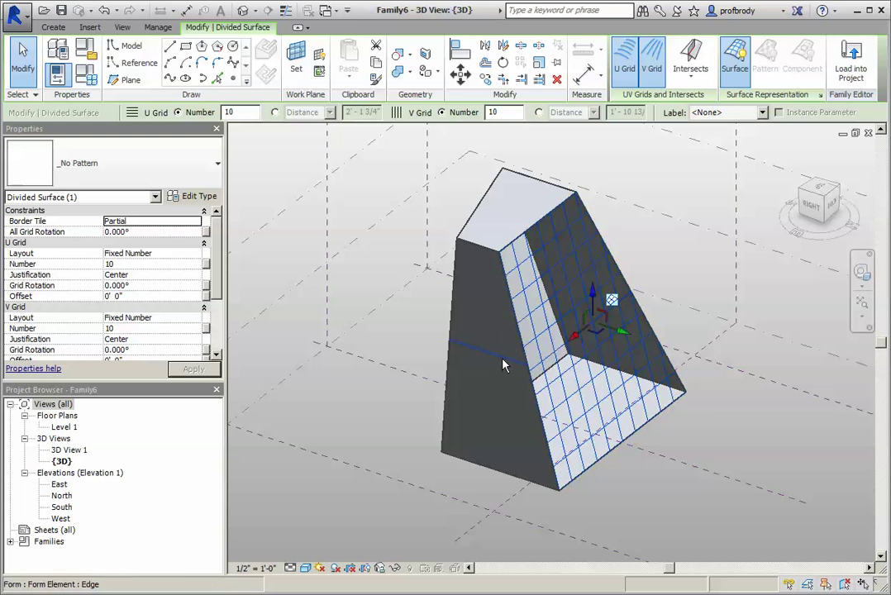
pyautogui.scroll(3, 426, 313)
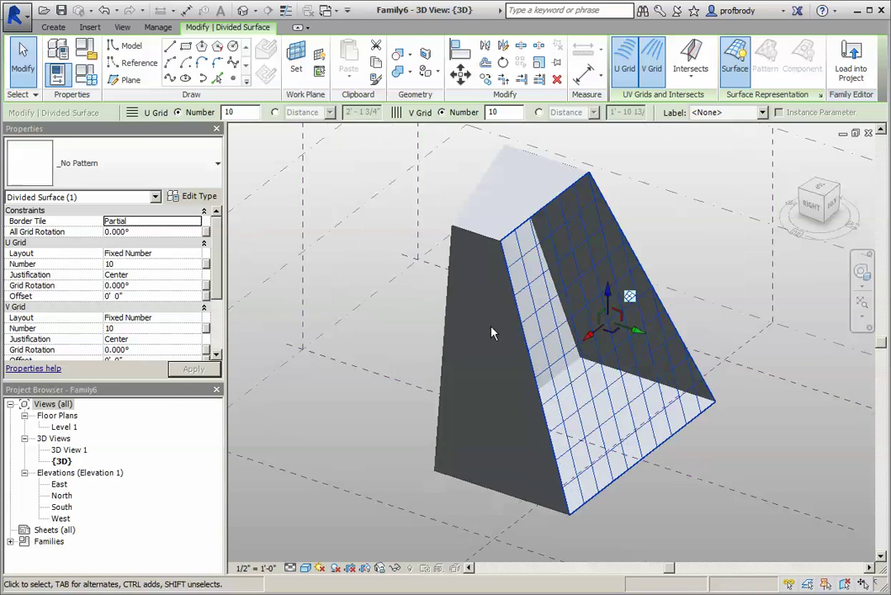
pyautogui.moveTo(447, 331); pyautogui.dragTo(465, 325, button='middle')
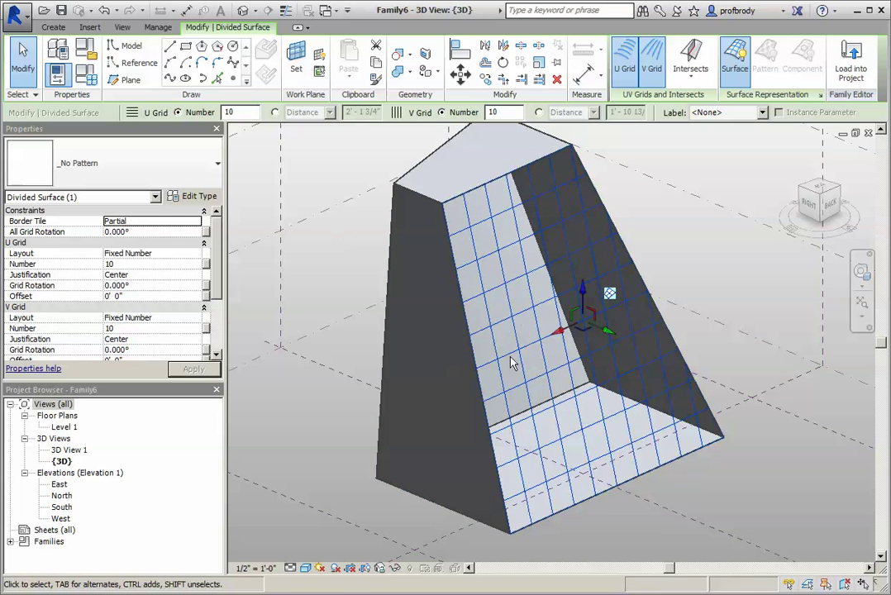
# Try the Arrows and Octagon Rotate panel patterns, settling on Rectangle
pyautogui.click(218, 168)
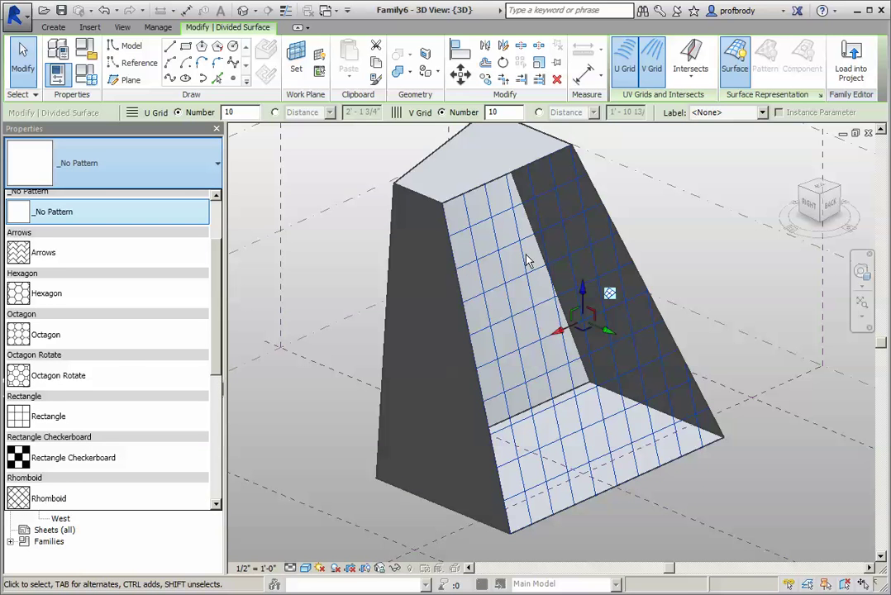
pyautogui.click(119, 256)
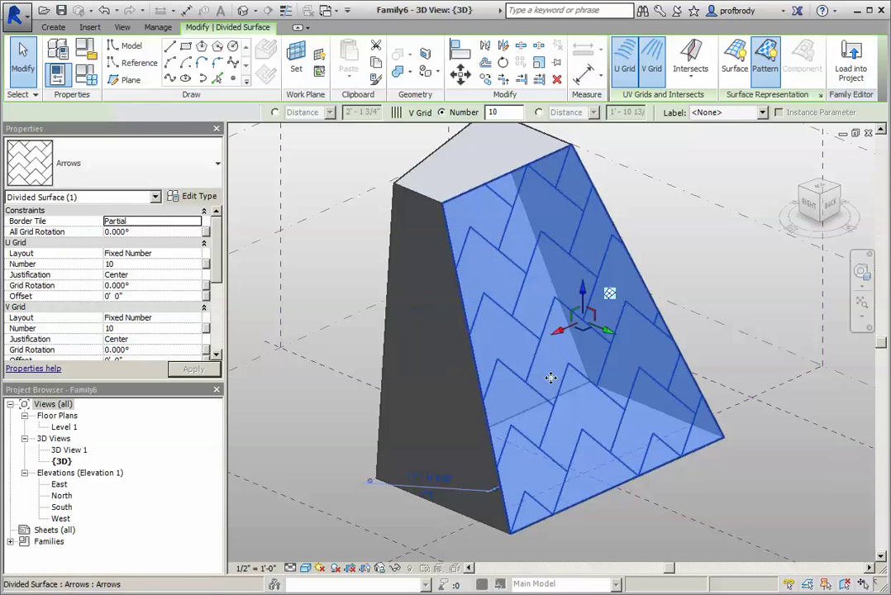
pyautogui.click(203, 170)
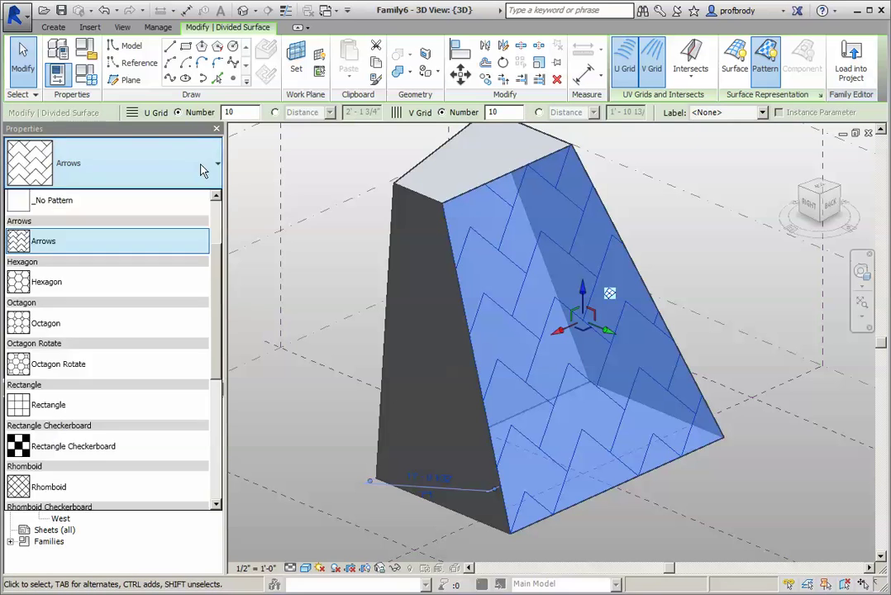
pyautogui.click(133, 365)
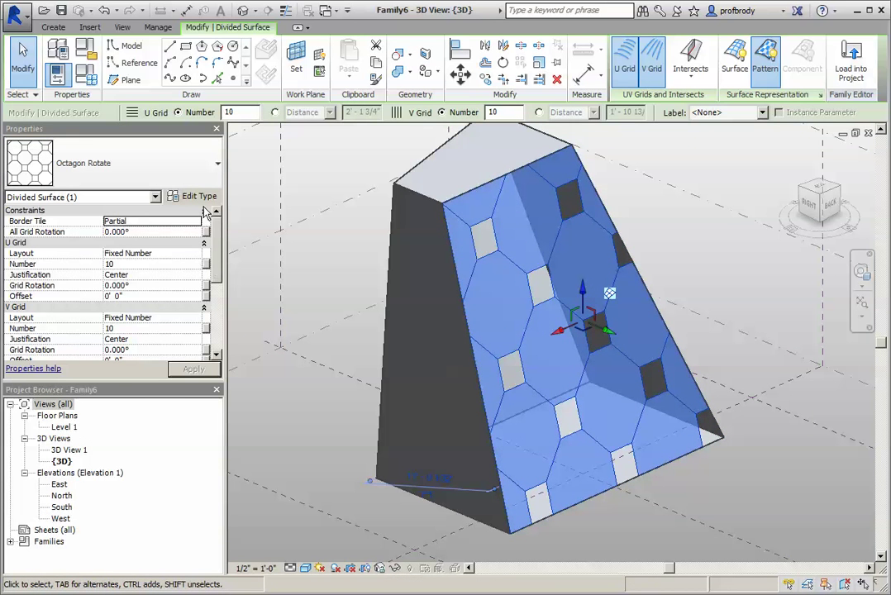
pyautogui.click(217, 163)
pyautogui.click(91, 411)
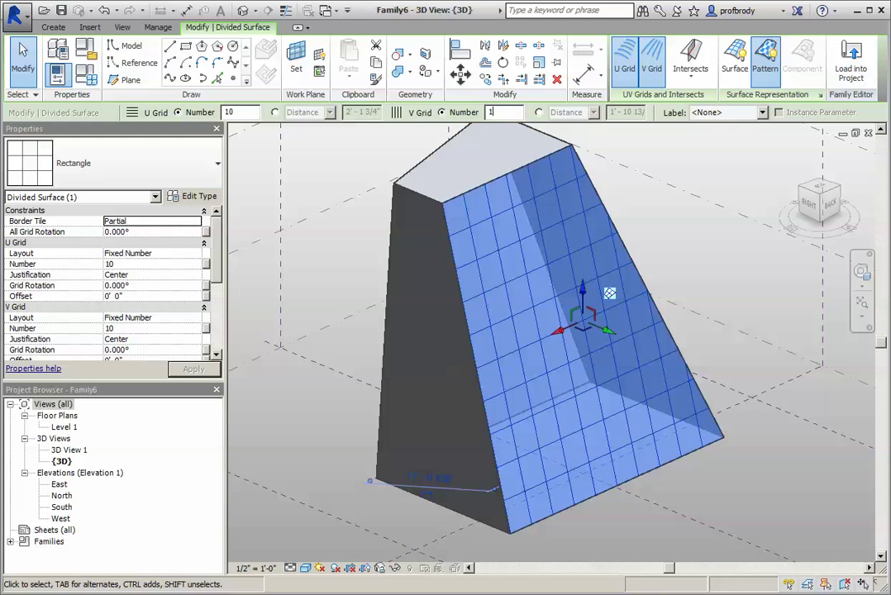
# Set both U and V grid numbers of the divided surface to 14
pyautogui.click(503, 113)
pyautogui.write('14')
pyautogui.press('Return')
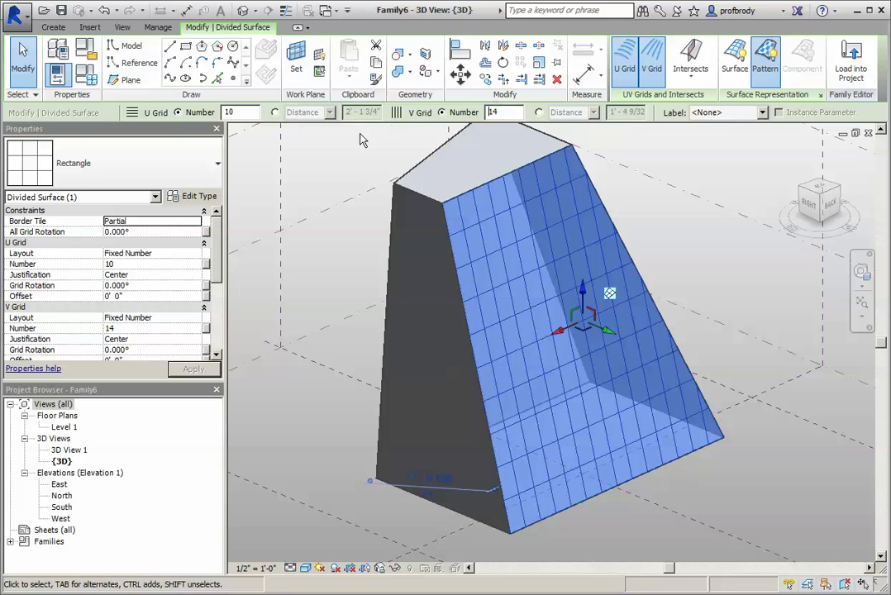
pyautogui.press('BackSpace')
pyautogui.press('BackSpace')
pyautogui.write('14')
pyautogui.press('Return')
pyautogui.keyDown('shift'); pyautogui.moveTo(442, 289); pyautogui.dragTo(401, 292, button='middle'); pyautogui.keyUp('shift')
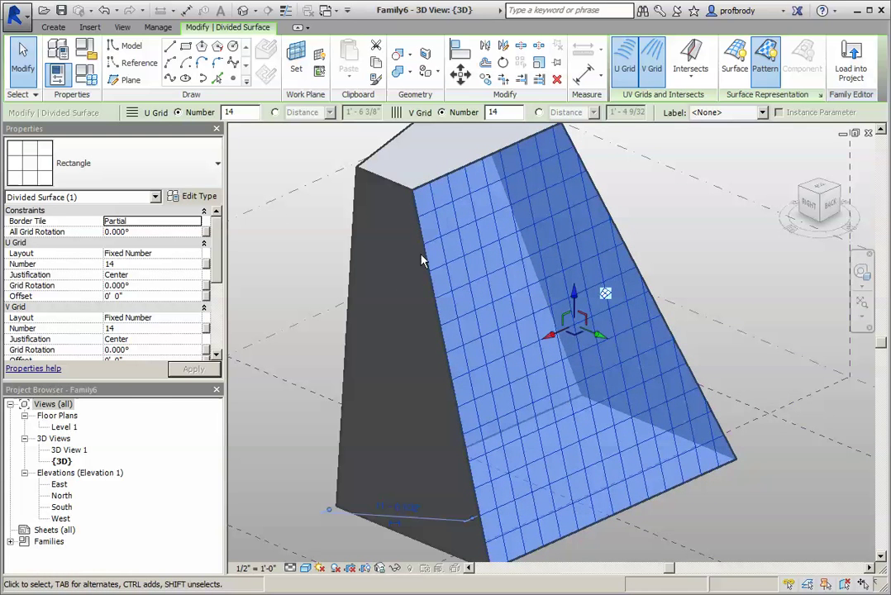
# Create a new family, Family7, from the Generic Model Pattern Based.rft template
pyautogui.click(17, 17)
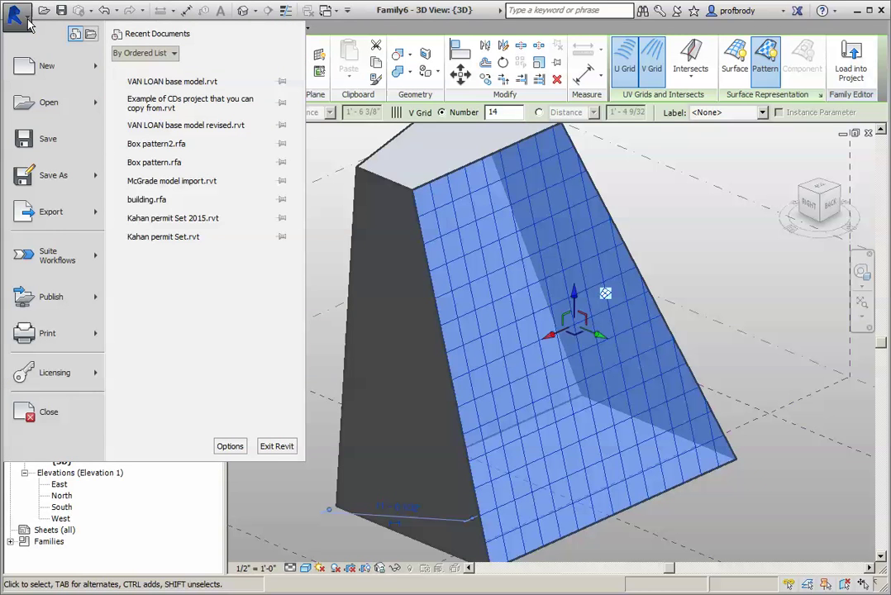
pyautogui.click(95, 77)
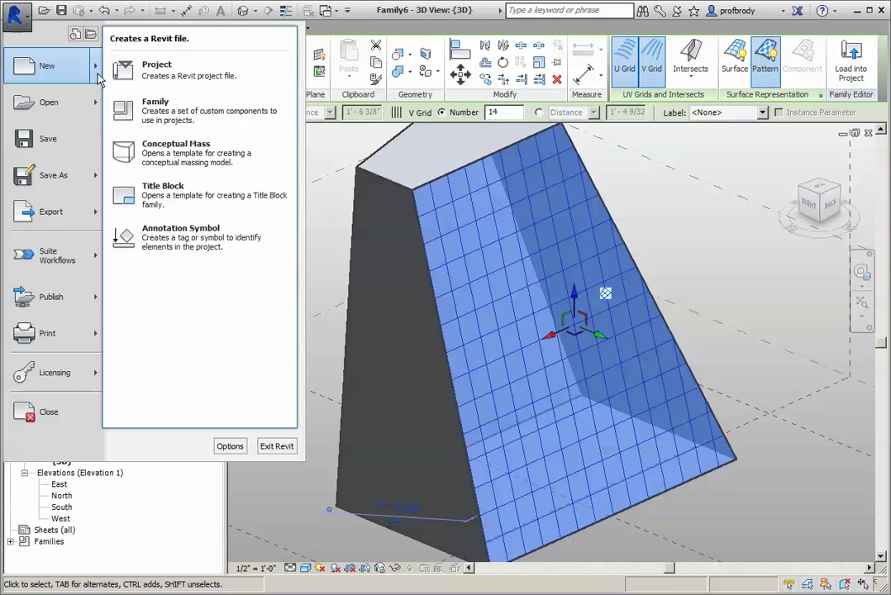
pyautogui.click(157, 97)
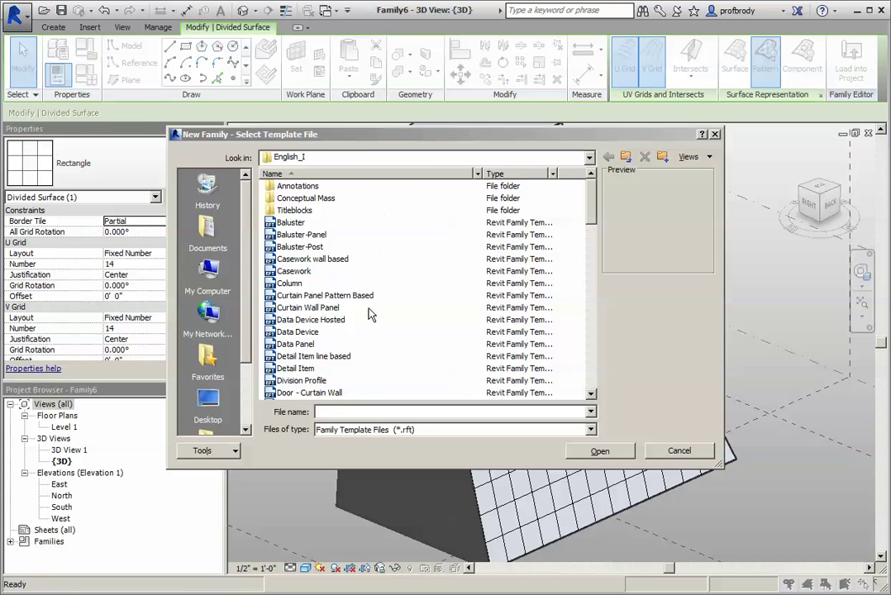
pyautogui.click(316, 320)
pyautogui.scroll(-5, 322, 318)
pyautogui.scroll(-3, 328, 326)
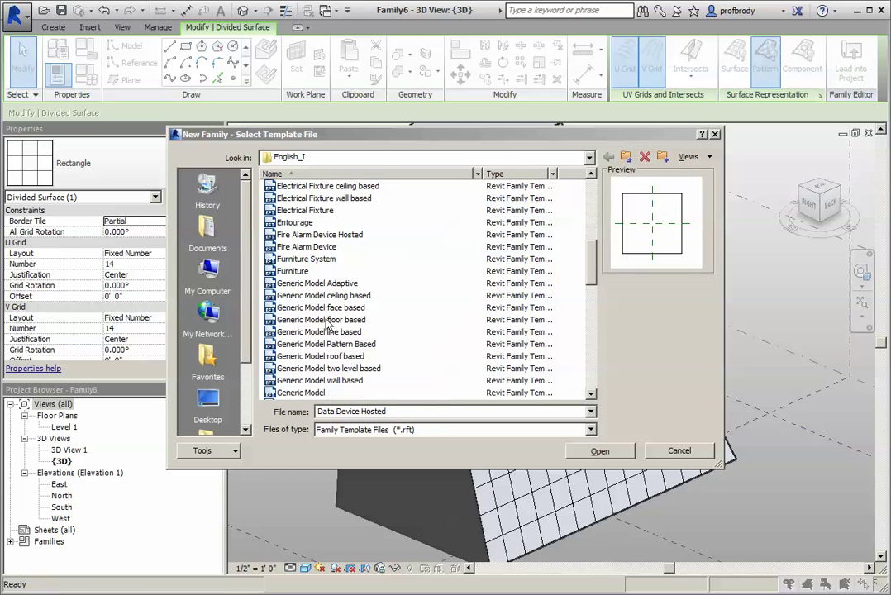
pyautogui.click(327, 344)
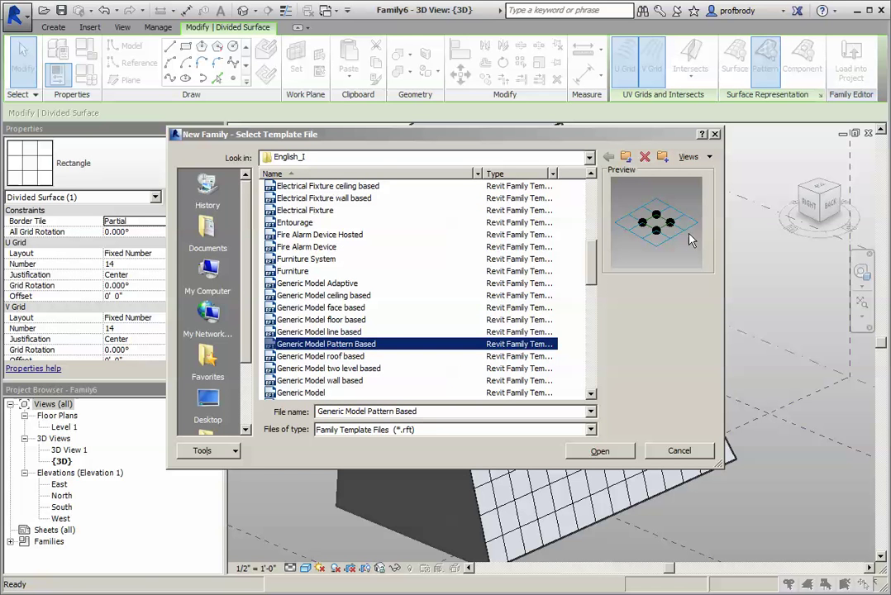
pyautogui.click(603, 458)
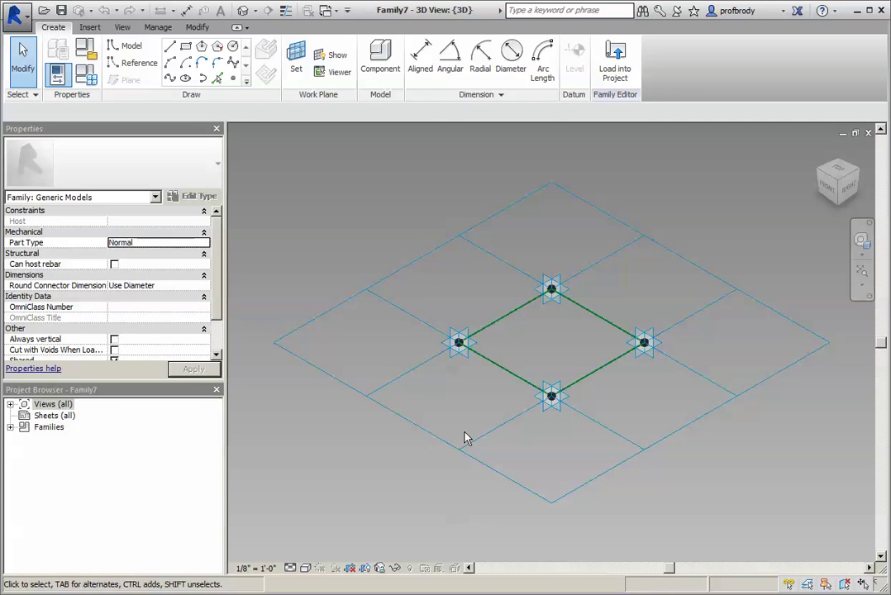
# Set the tile grid's horizontal spacing to 1' 0" and keep the Rectangle tile pattern
pyautogui.click(432, 436)
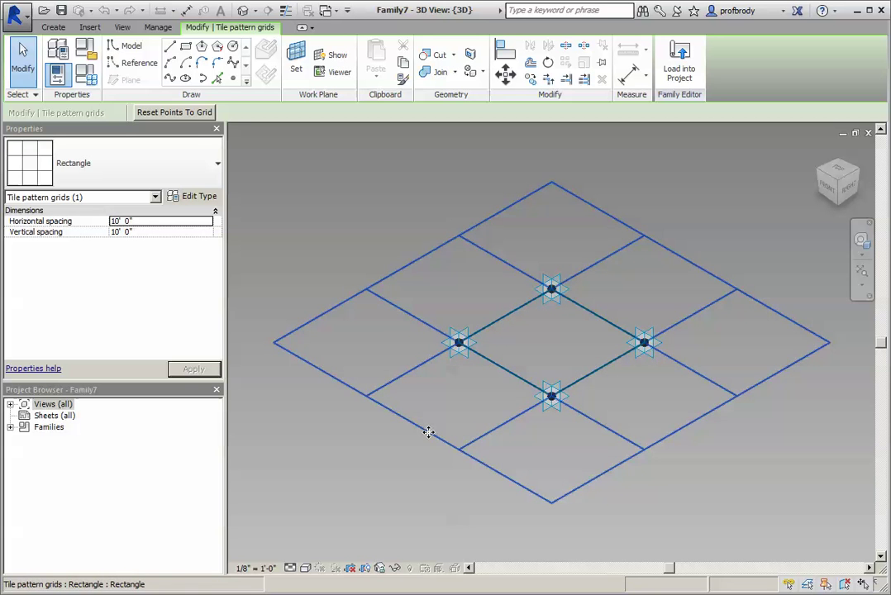
pyautogui.click(152, 221)
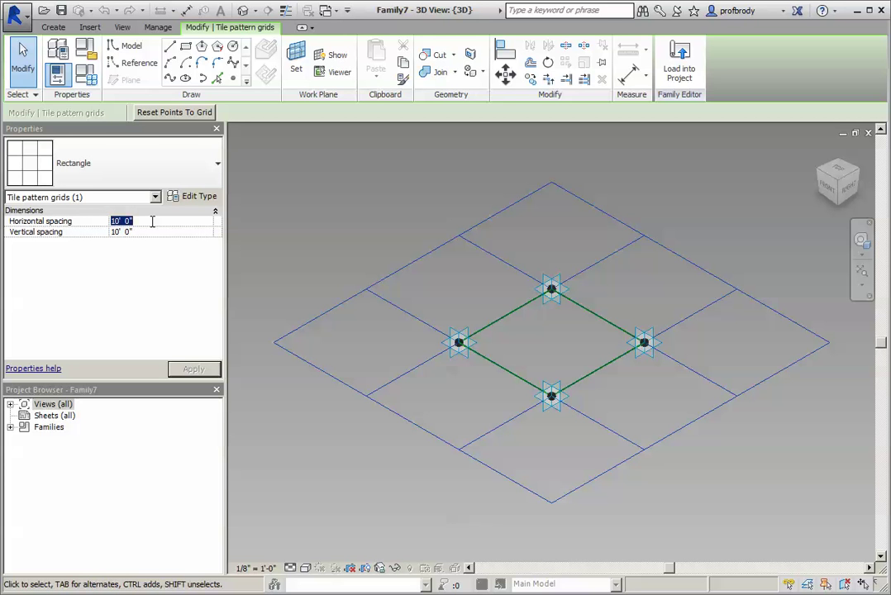
pyautogui.write('1')
pyautogui.press('Tab')
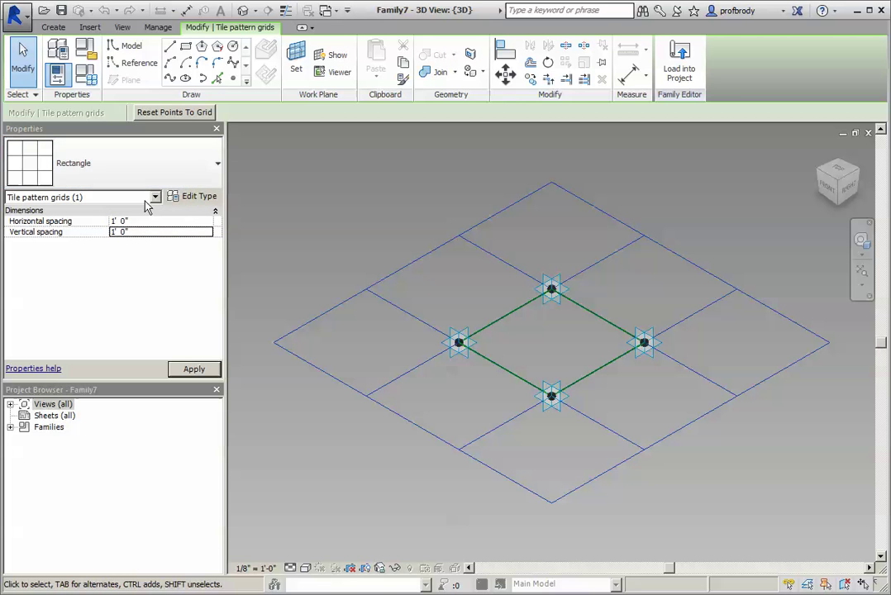
pyautogui.click(216, 164)
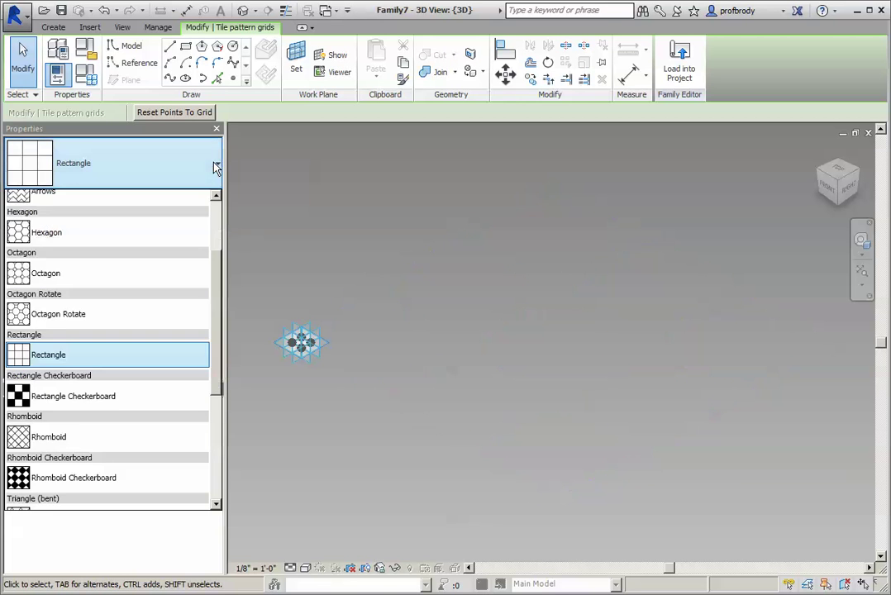
pyautogui.click(285, 368)
pyautogui.click(306, 368)
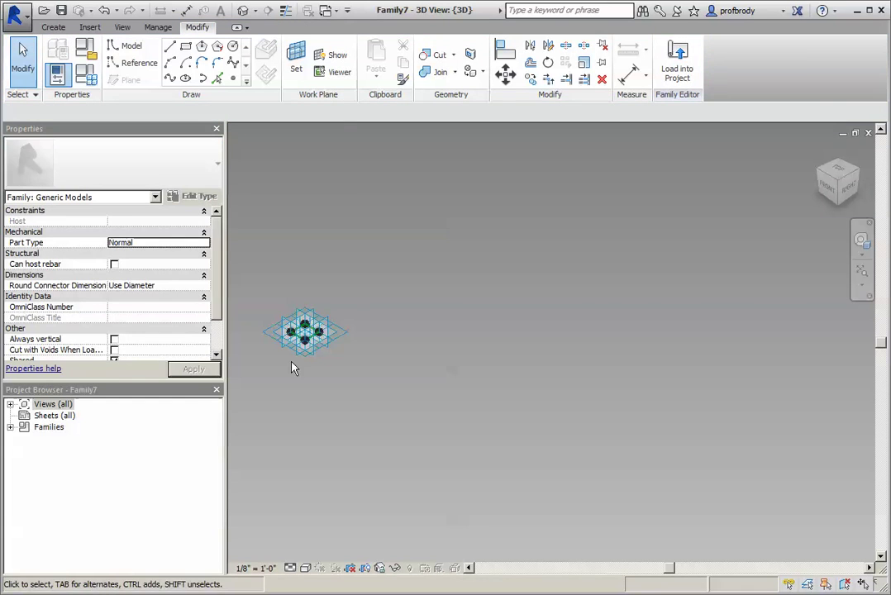
# Reselect the zoomed-in grid, confirm Rectangle tiling, then deselect it and pick the square loop
pyautogui.scroll(4, 406, 344)
pyautogui.moveTo(256, 271); pyautogui.dragTo(392, 322, button='middle')
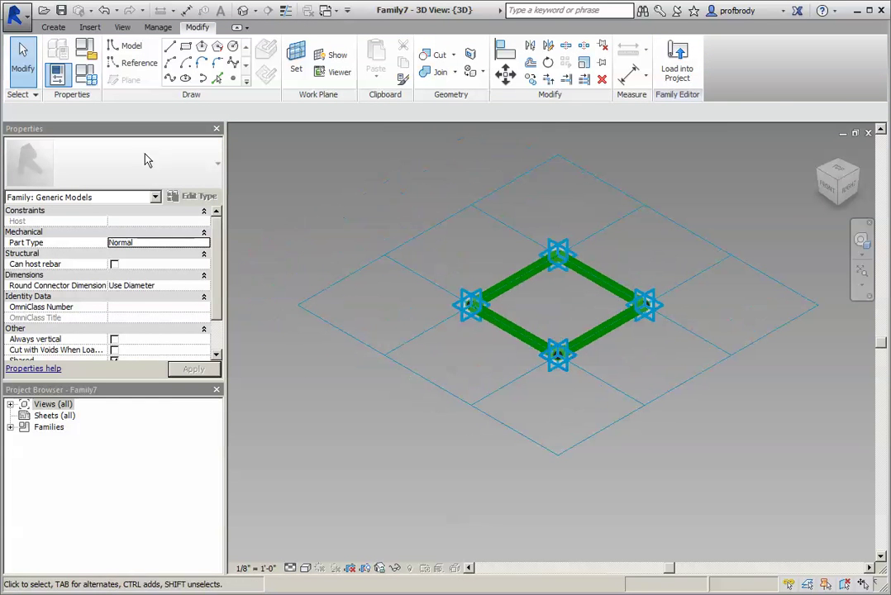
pyautogui.click(378, 358)
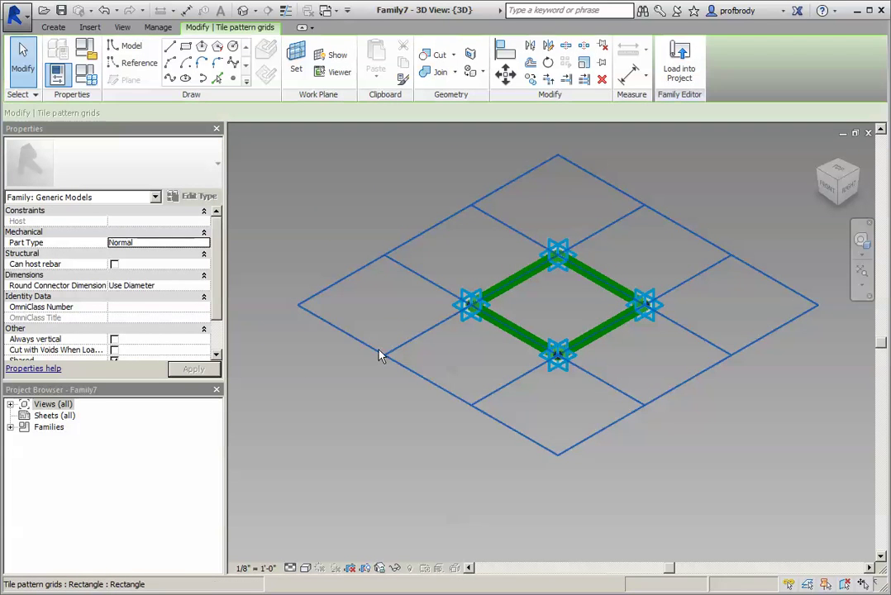
pyautogui.click(219, 165)
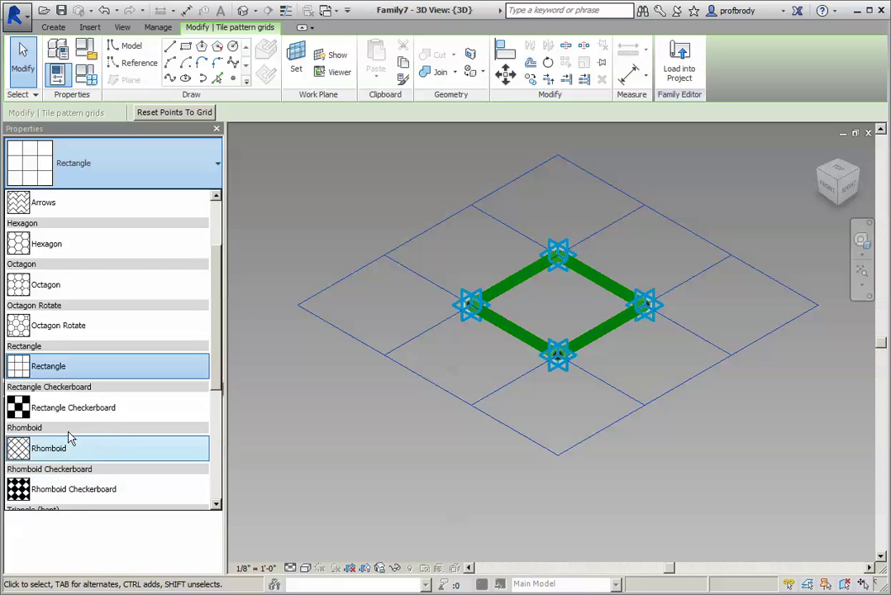
pyautogui.moveTo(211, 389); pyautogui.dragTo(227, 477)
pyautogui.click(329, 427)
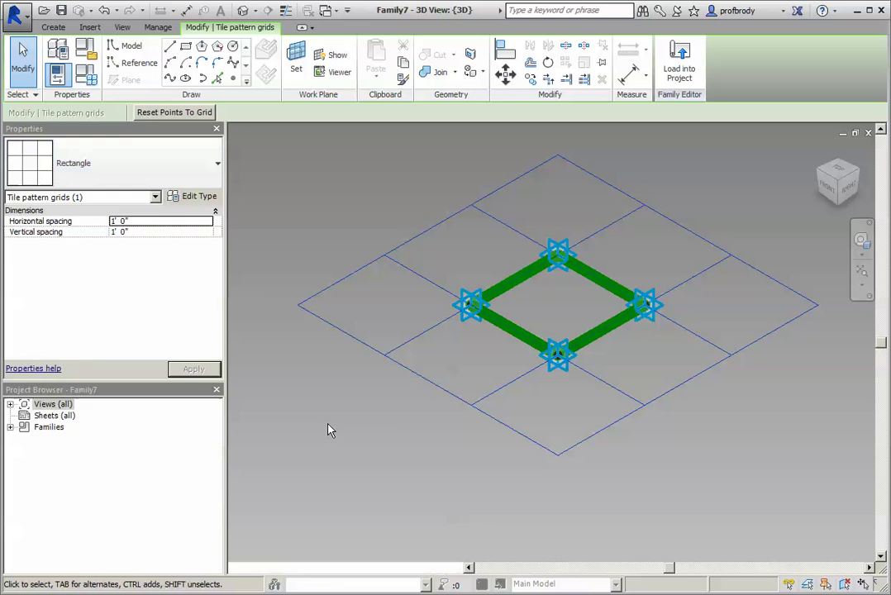
pyautogui.press('Escape')
pyautogui.click(506, 339)
pyautogui.keyDown('shift'); pyautogui.moveTo(506, 339); pyautogui.dragTo(372, 390, button='middle'); pyautogui.keyUp('shift')
# Extrude the four-line square loop into a solid box form and load it into Family6
pyautogui.click(400, 380)
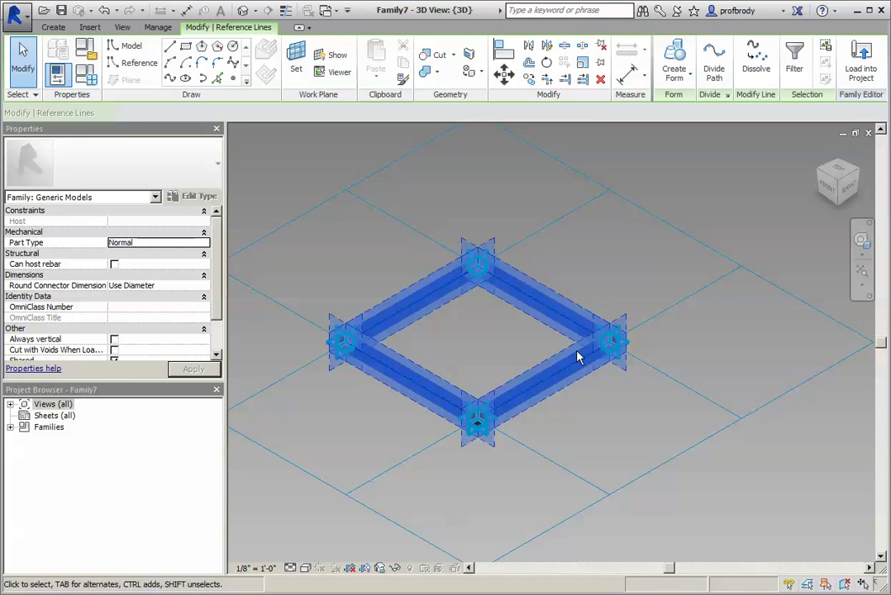
pyautogui.keyDown('shift'); pyautogui.moveTo(503, 251); pyautogui.dragTo(434, 408, button='middle'); pyautogui.keyUp('shift')
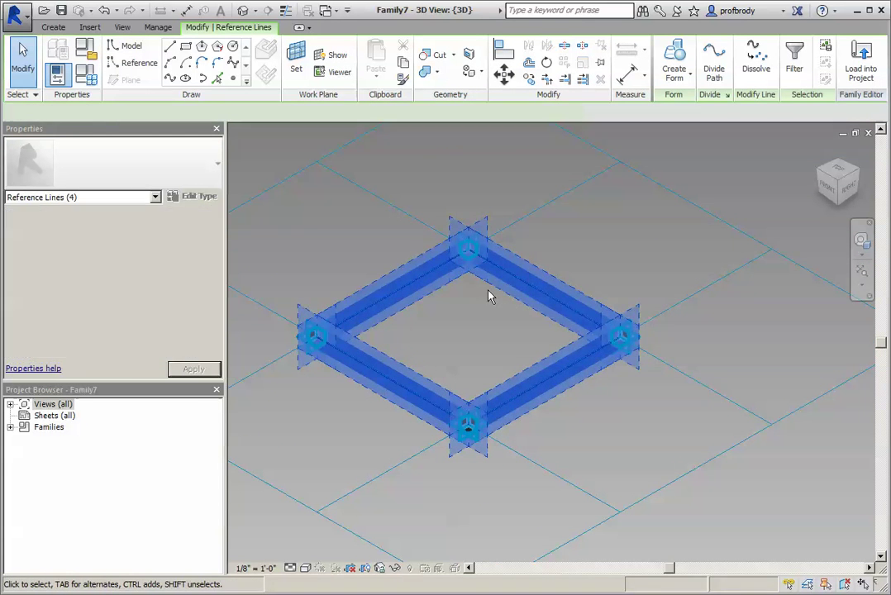
pyautogui.click(683, 53)
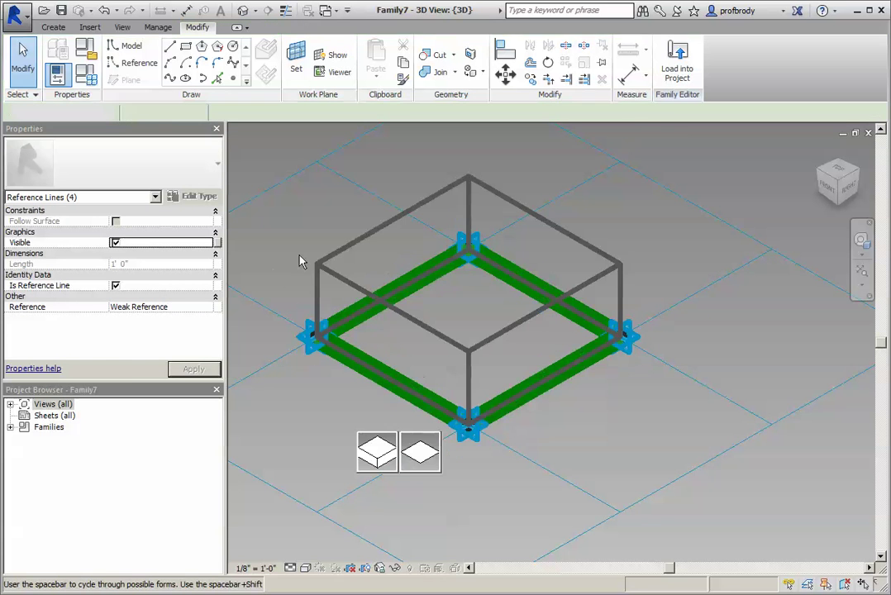
pyautogui.click(370, 451)
pyautogui.click(418, 293)
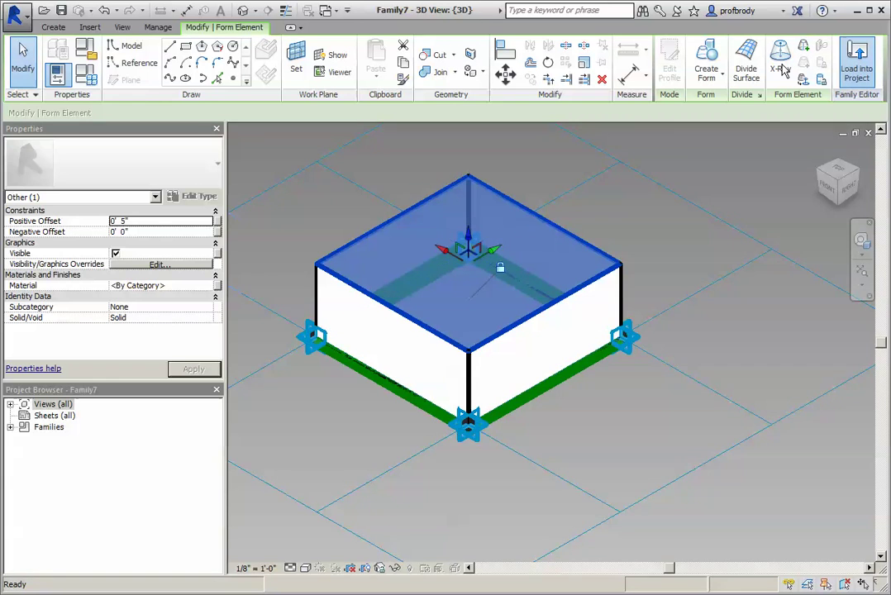
pyautogui.click(857, 69)
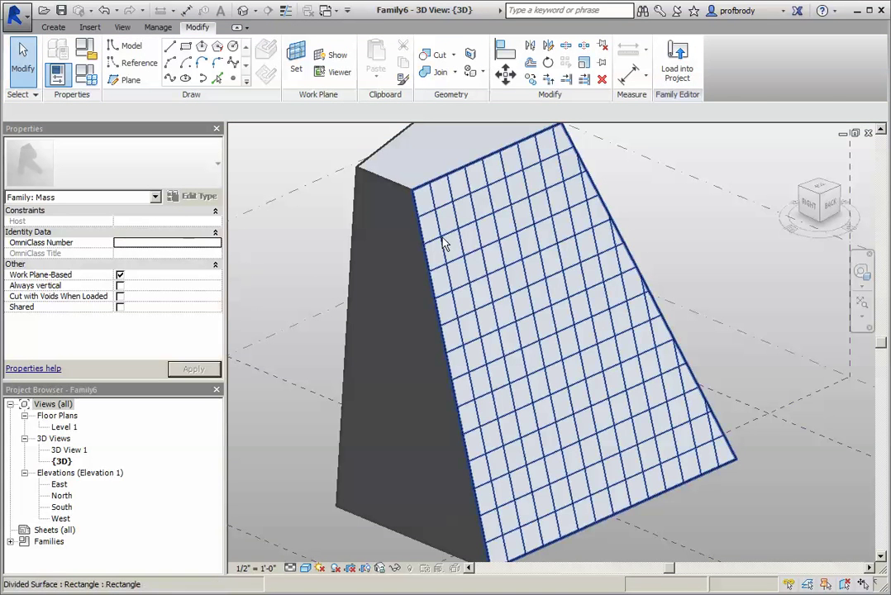
# Change the wedge's divided surface pattern type to Rectangle > Family7 and inspect the block panels
pyautogui.click(453, 259)
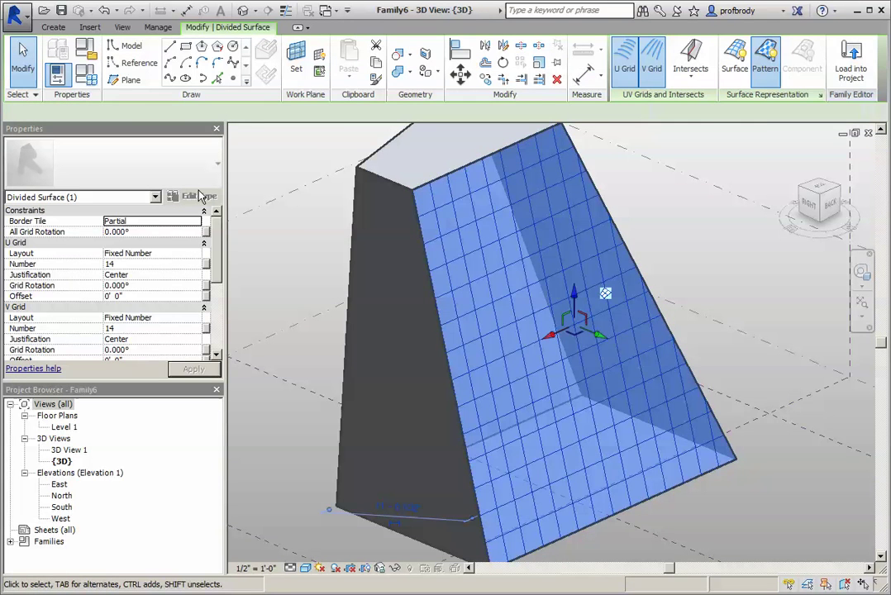
pyautogui.click(212, 172)
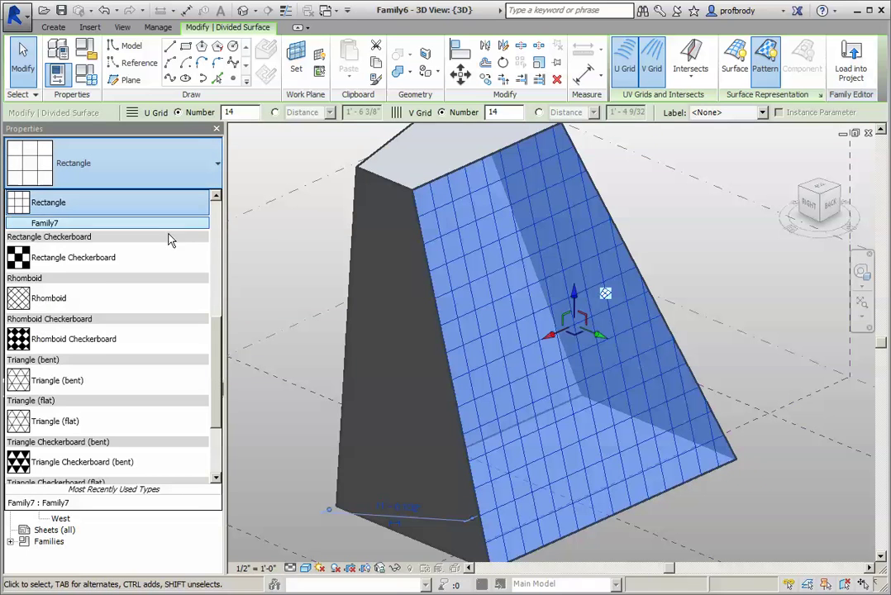
pyautogui.scroll(2, 57, 325)
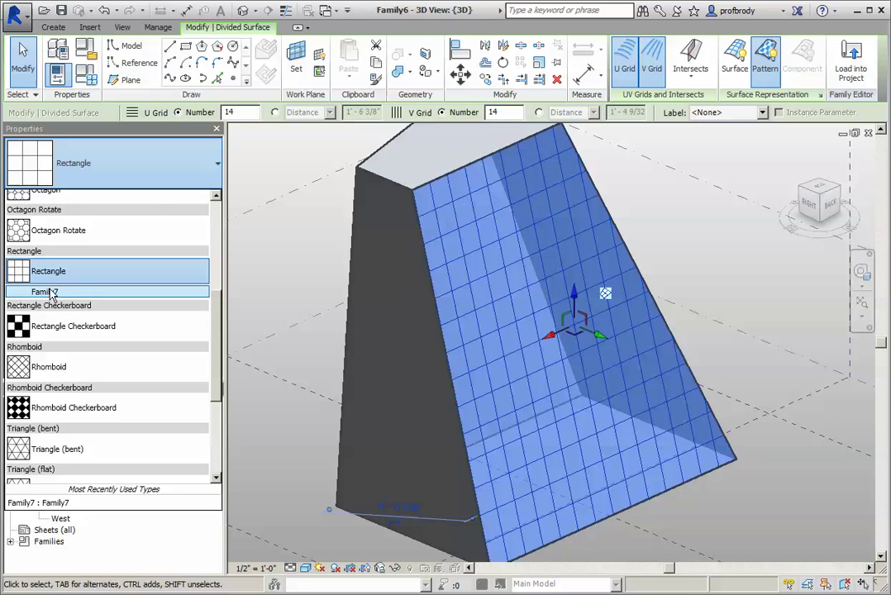
pyautogui.click(48, 295)
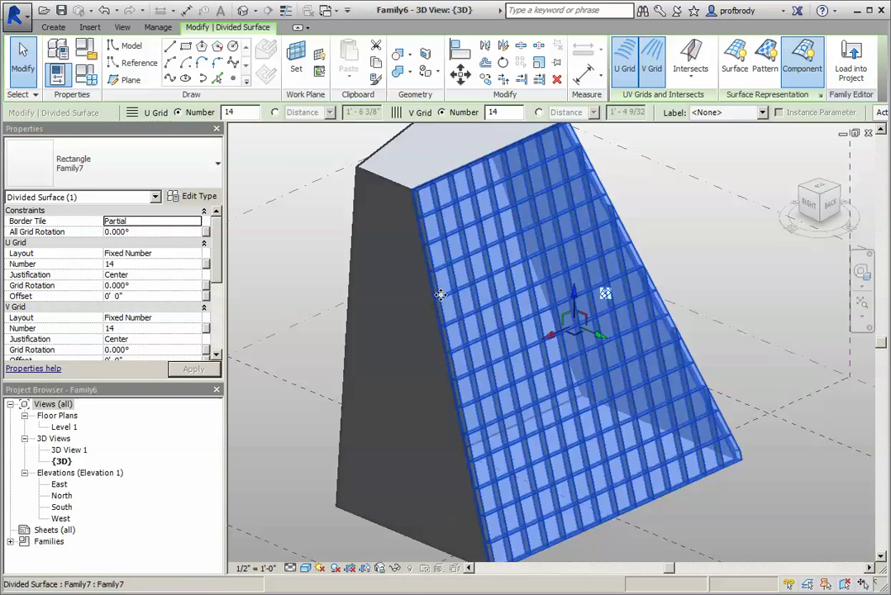
pyautogui.scroll(2, 469, 337)
pyautogui.scroll(3, 463, 322)
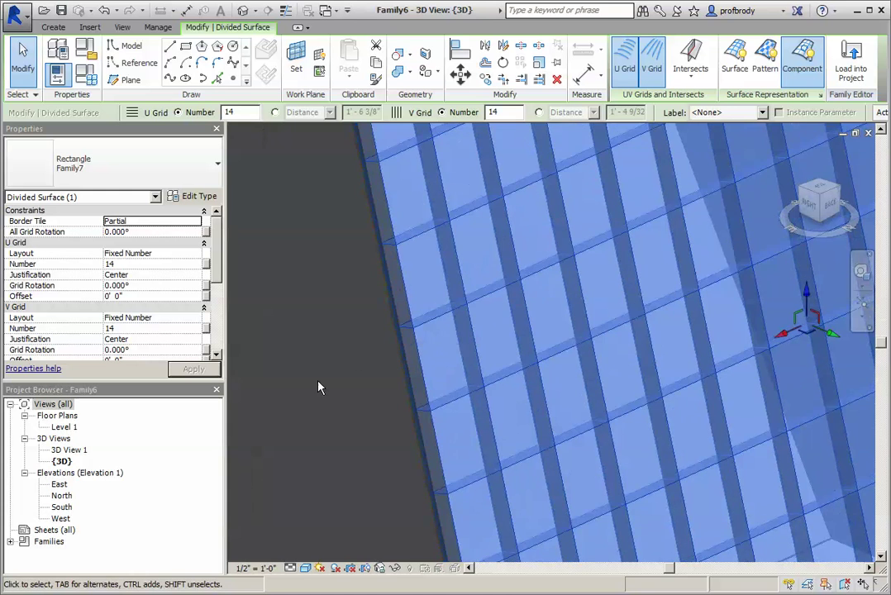
pyautogui.scroll(1, 347, 375)
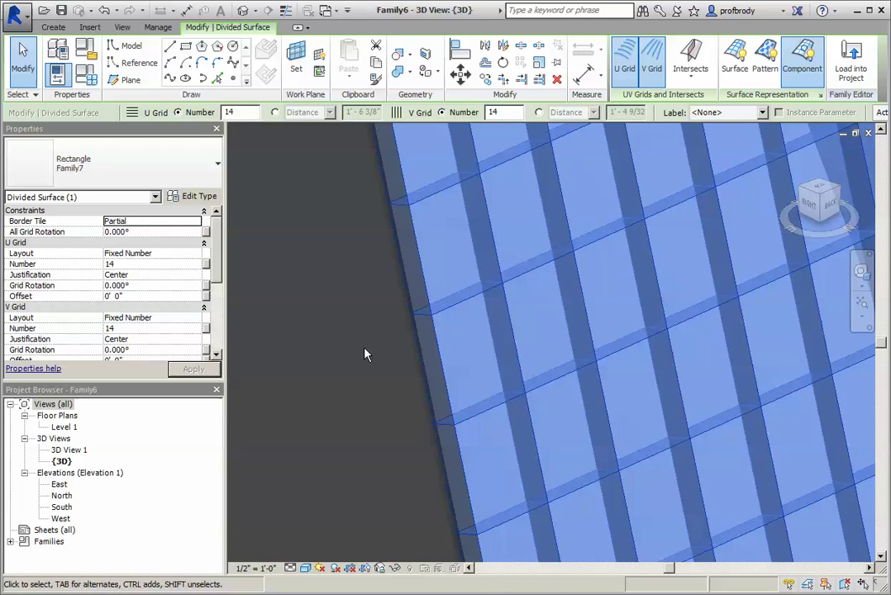
pyautogui.moveTo(367, 354); pyautogui.dragTo(414, 331, button='middle')
pyautogui.scroll(-5, 347, 352)
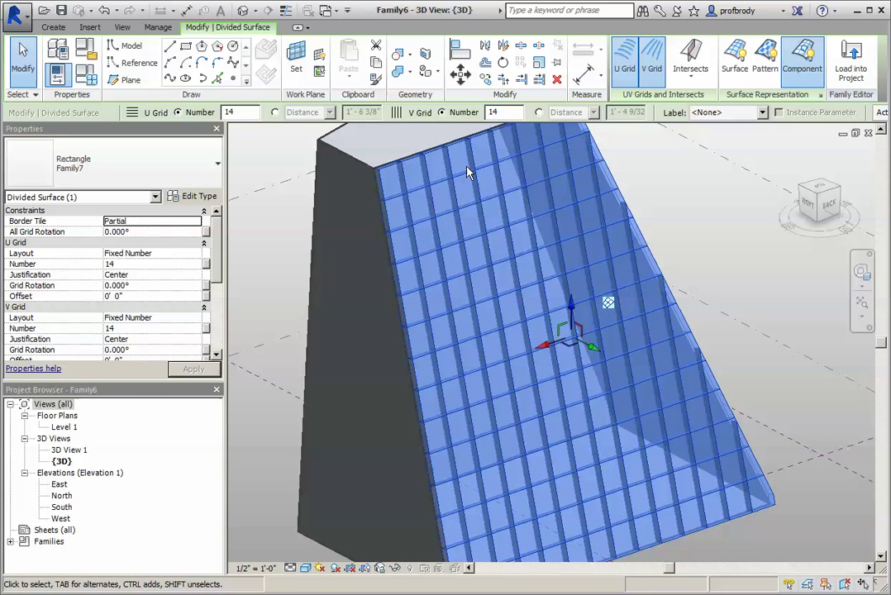
# Switch to Family7 and drag the box's top back edge down
pyautogui.click(339, 14)
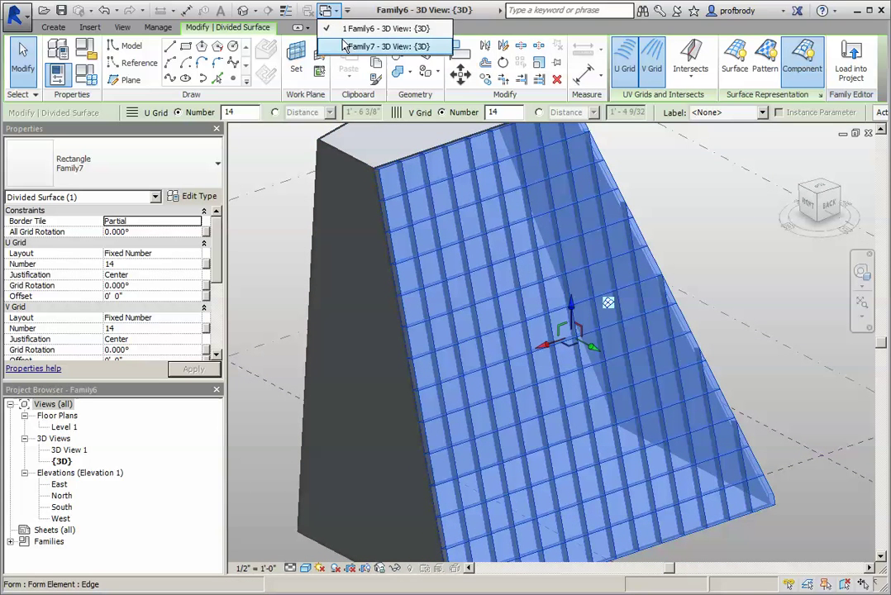
pyautogui.click(411, 64)
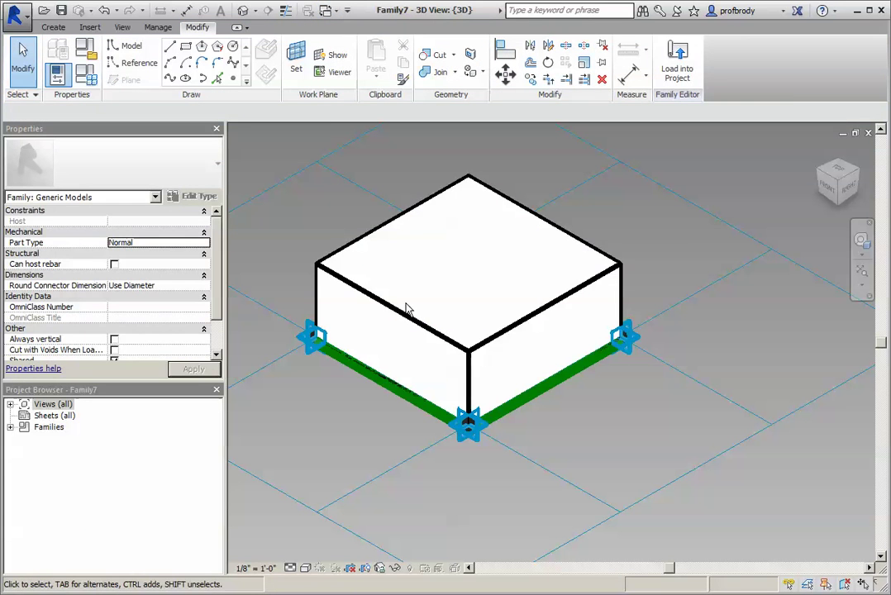
pyautogui.click(405, 315)
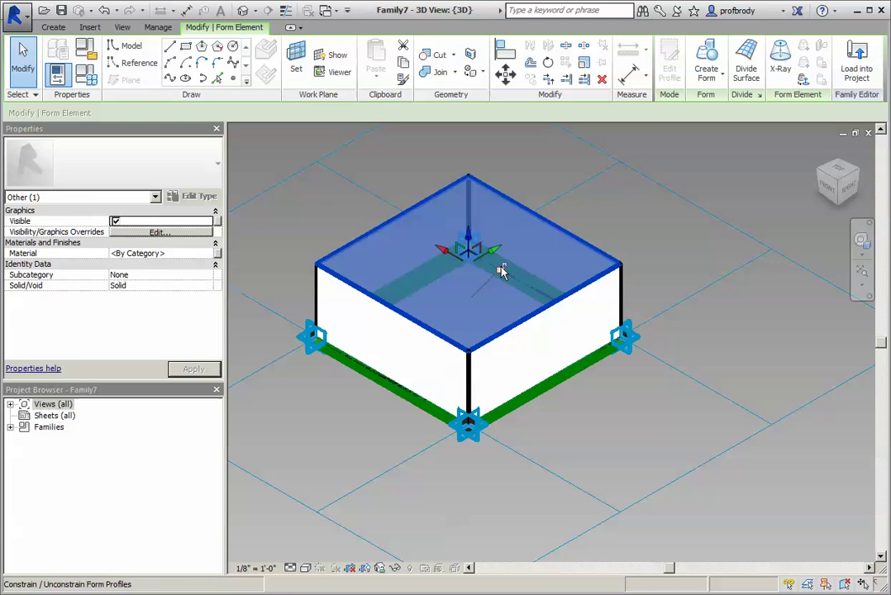
pyautogui.click(573, 223)
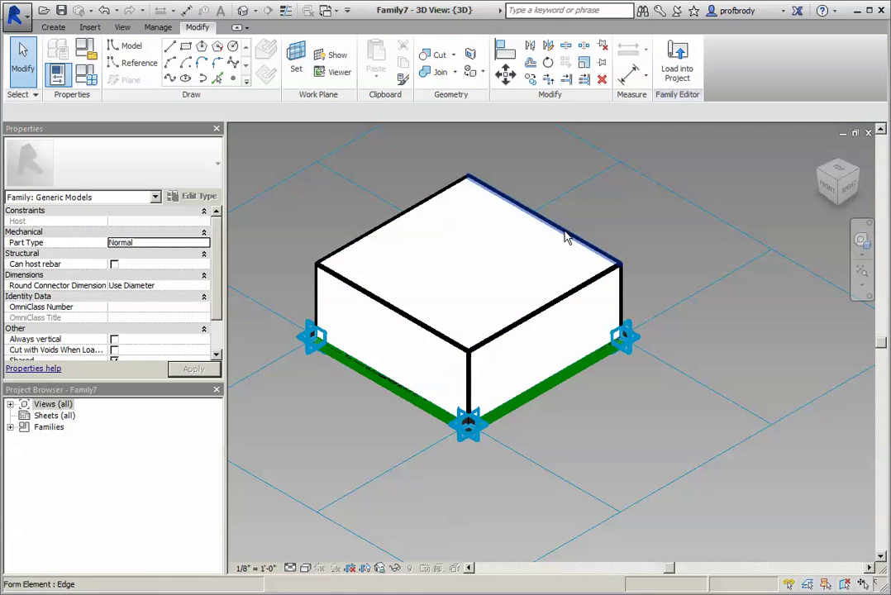
pyautogui.click(571, 235)
pyautogui.moveTo(549, 197); pyautogui.dragTo(532, 248)
# Raise the box's front-left top edge, then Tab-select the four base reference lines
pyautogui.click(370, 298)
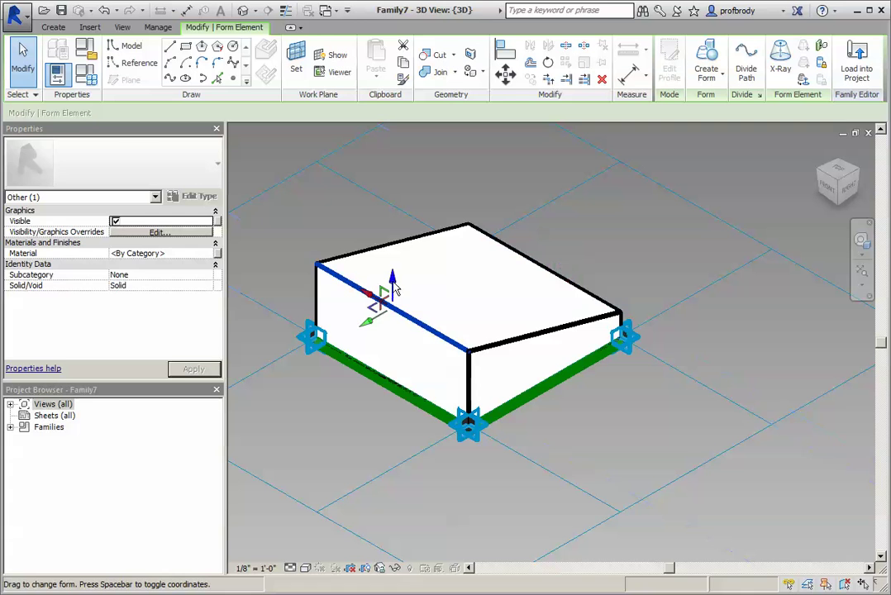
pyautogui.moveTo(392, 285); pyautogui.dragTo(392, 270)
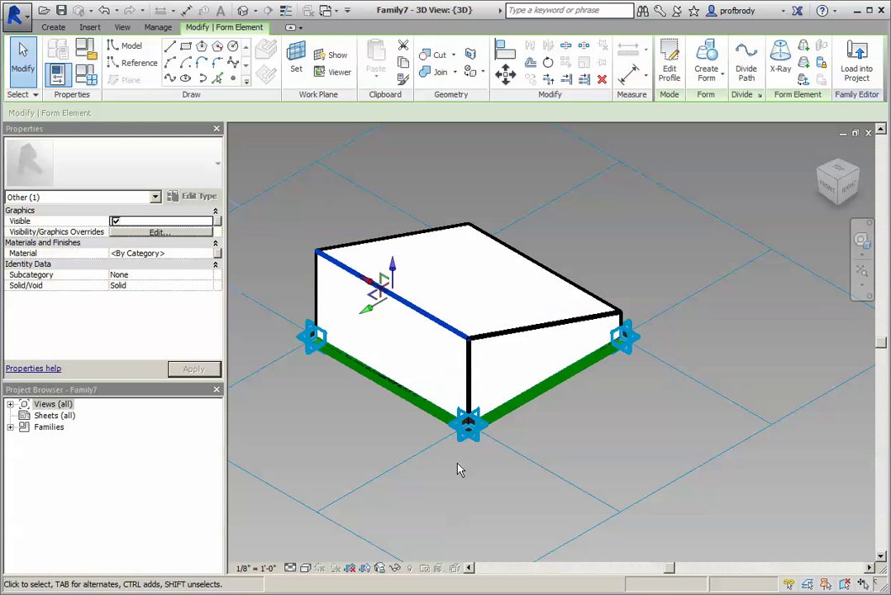
pyautogui.moveTo(413, 427); pyautogui.dragTo(427, 438, button='middle')
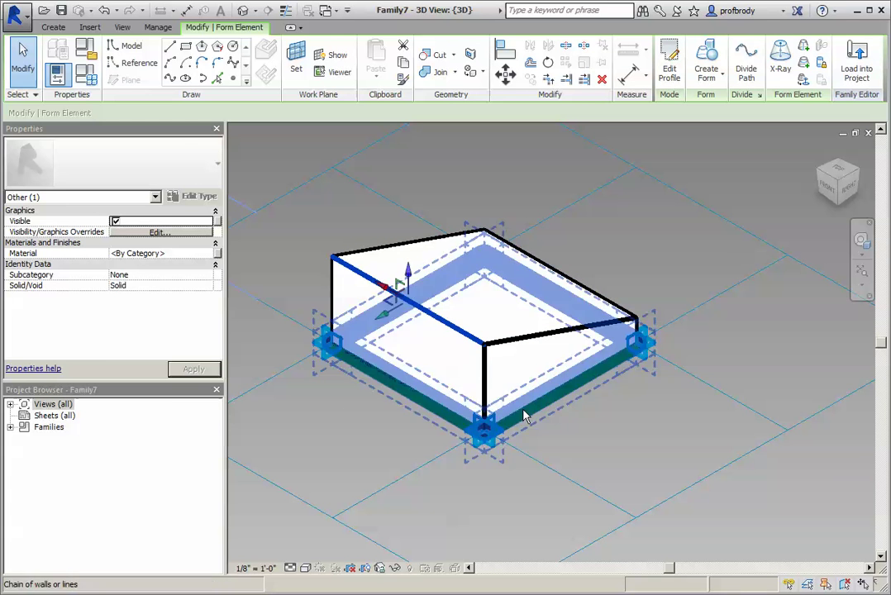
pyautogui.press('Tab')
pyautogui.click(496, 437)
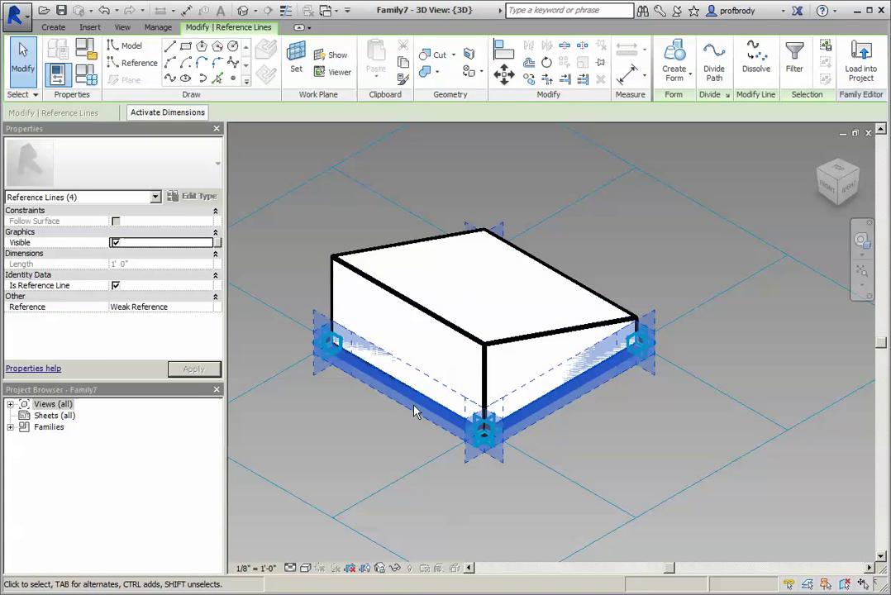
# Reload Family7 into the mass, overwriting the existing version and parameter values
pyautogui.click(856, 57)
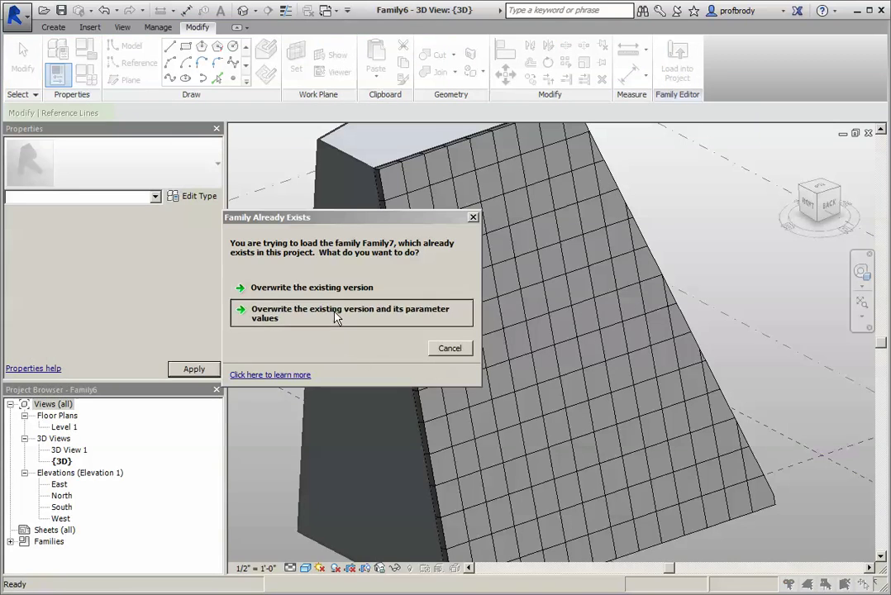
pyautogui.click(345, 314)
pyautogui.scroll(5, 434, 258)
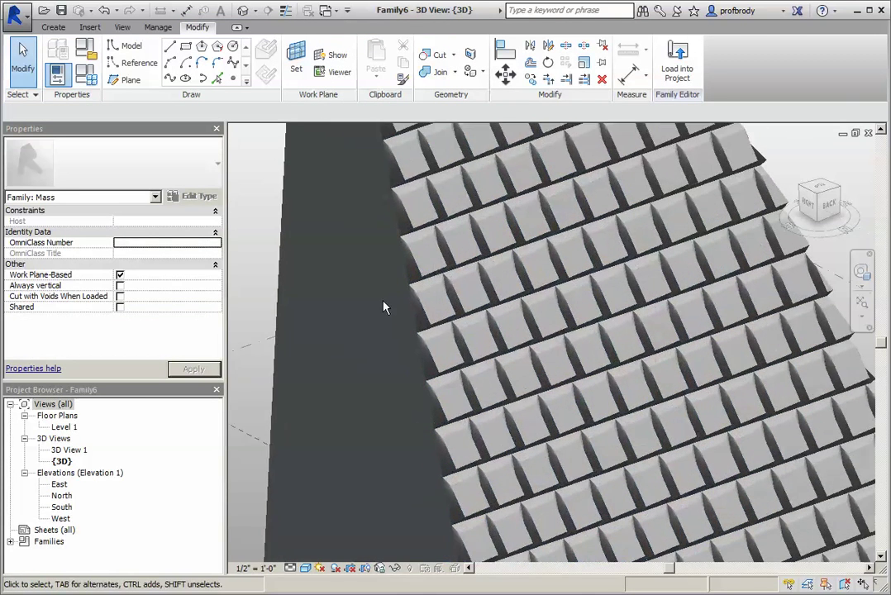
pyautogui.keyDown('shift'); pyautogui.moveTo(422, 276); pyautogui.dragTo(418, 263, button='middle'); pyautogui.keyUp('shift')
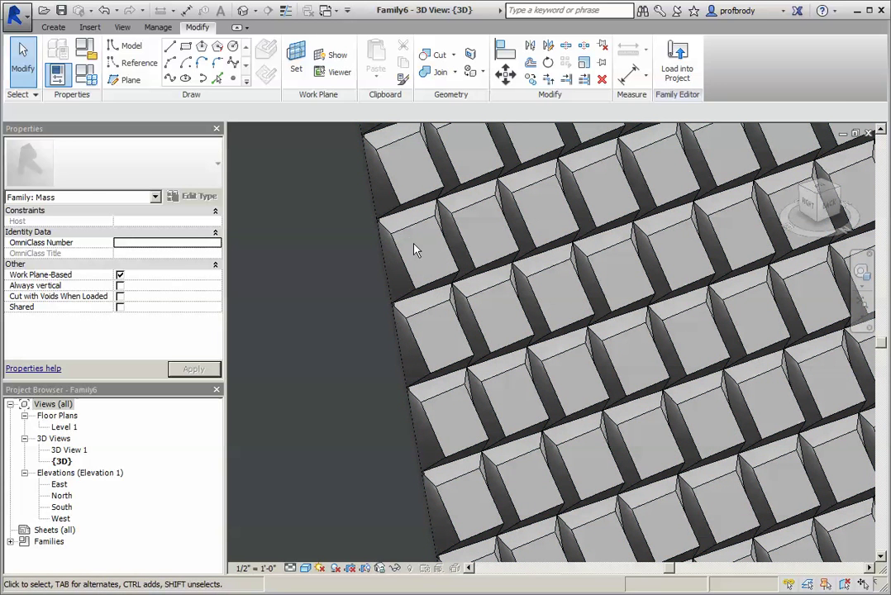
pyautogui.scroll(3, 418, 240)
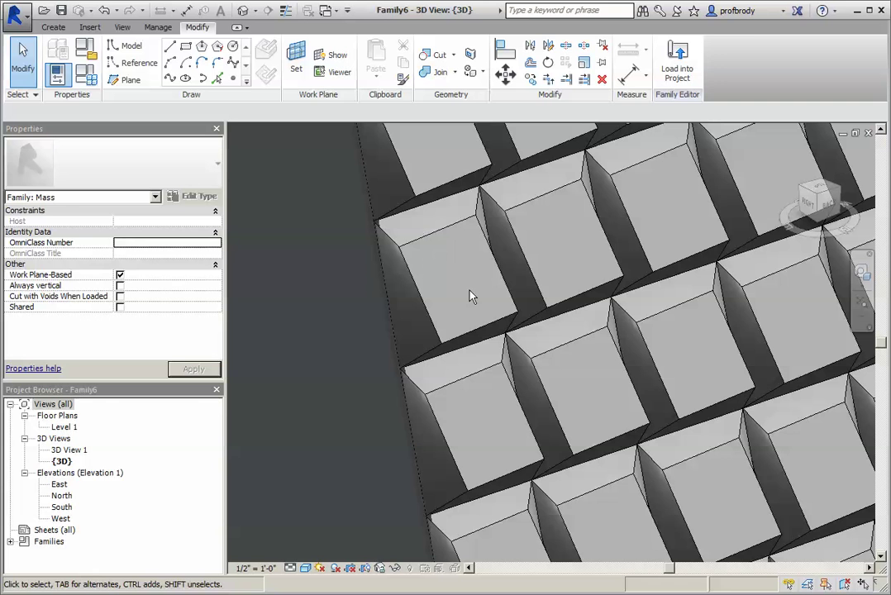
# Set the divided surface's U and V grid numbers to 15
pyautogui.click(461, 204)
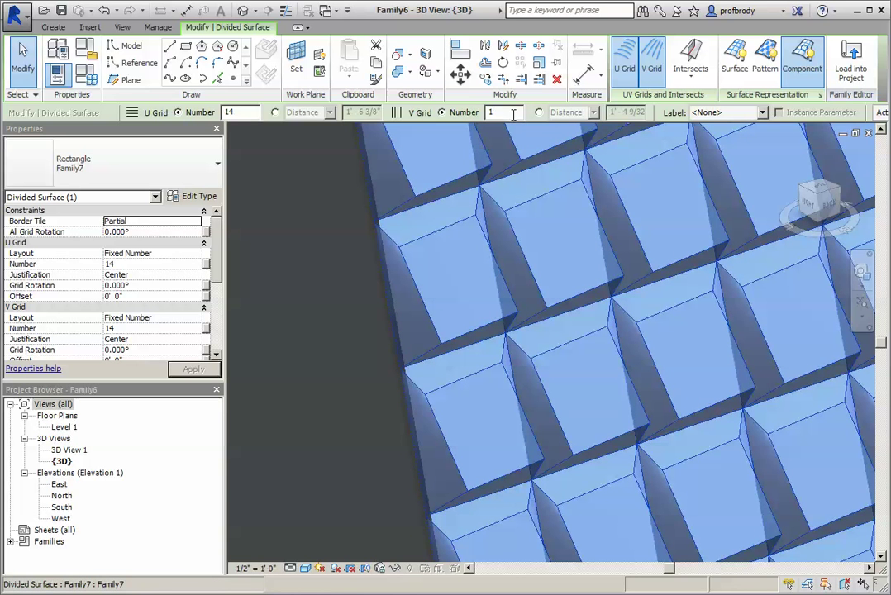
pyautogui.press('Return')
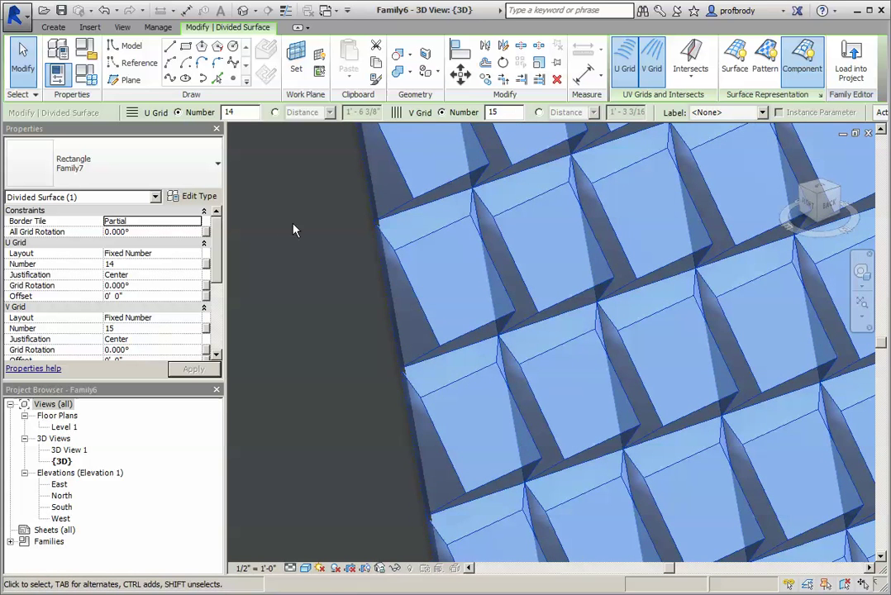
pyautogui.click(245, 110)
pyautogui.press('BackSpace')
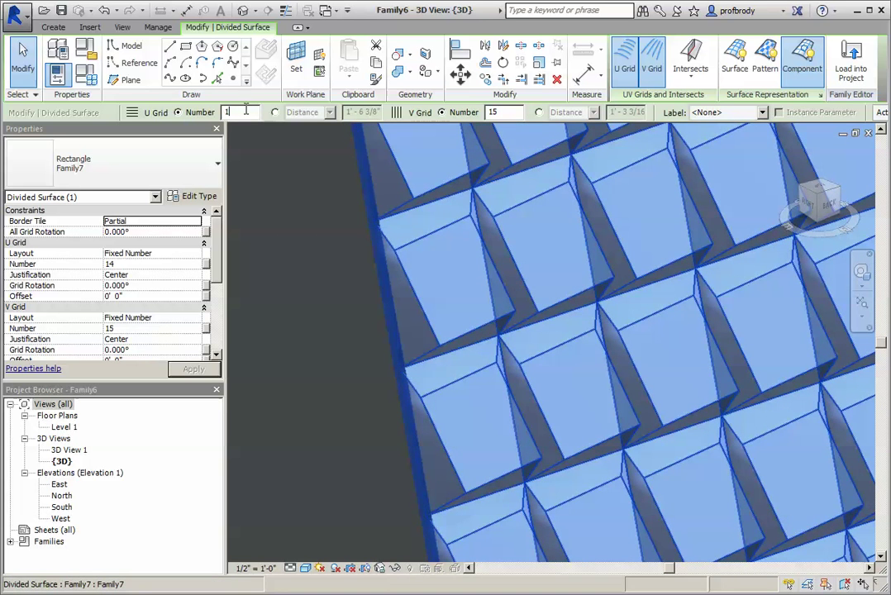
pyautogui.write('5')
pyautogui.press('Return')
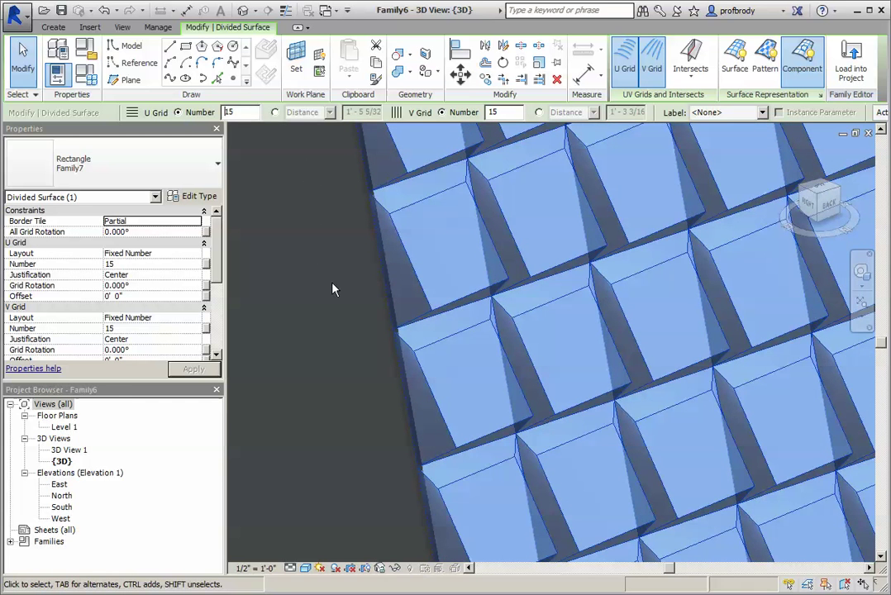
pyautogui.moveTo(340, 304)
pyautogui.mouseDown(button='middle')
pyautogui.moveTo(349, 312)
pyautogui.moveTo(340, 324)
pyautogui.mouseUp(button='middle')
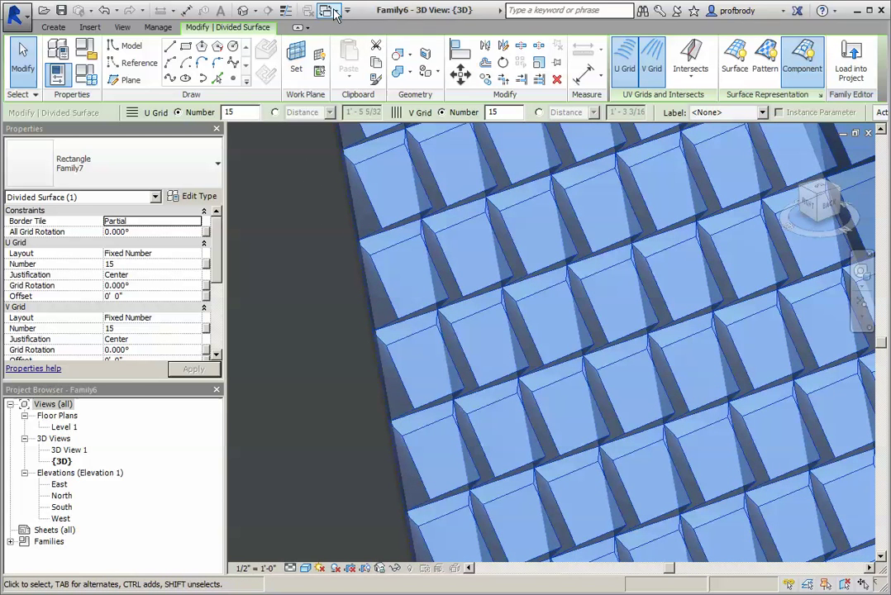
# In Family7, draw a circle beside the box and turn it into a void cylinder
pyautogui.click(335, 14)
pyautogui.click(372, 44)
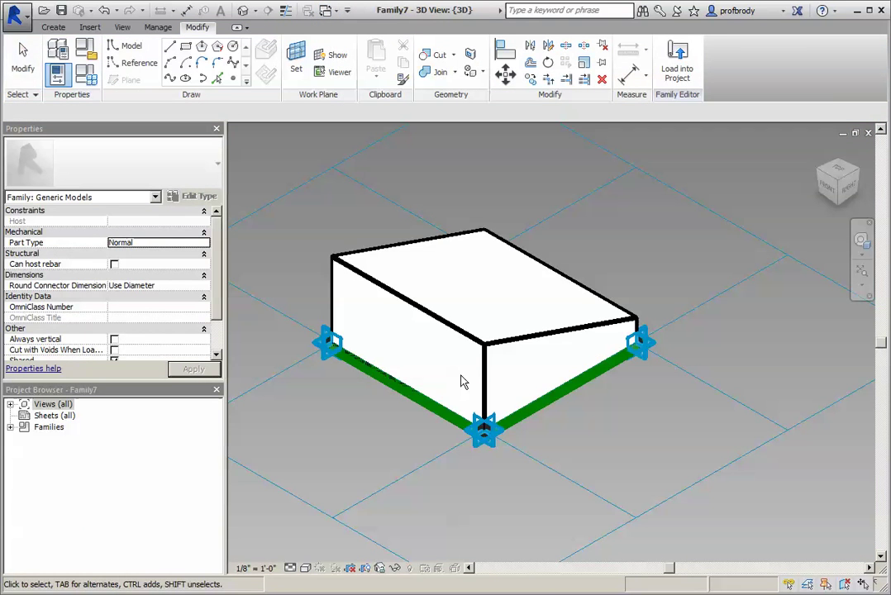
pyautogui.keyDown('shift'); pyautogui.moveTo(491, 388); pyautogui.dragTo(565, 522, button='middle'); pyautogui.keyUp('shift')
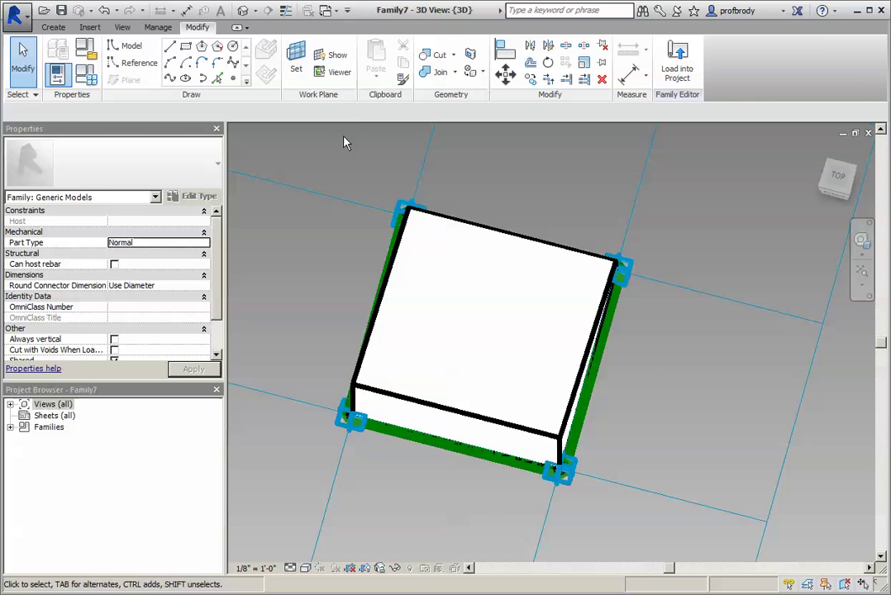
pyautogui.click(235, 47)
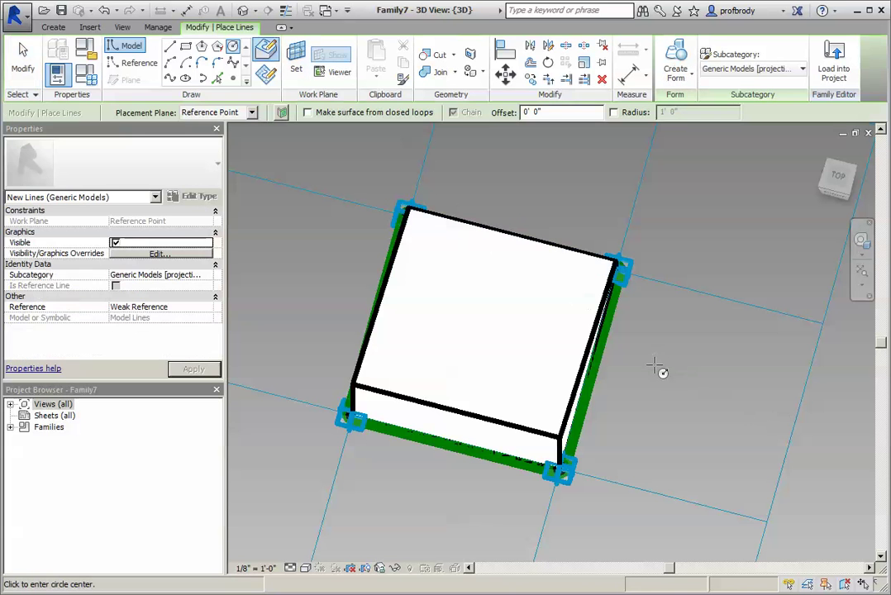
pyautogui.click(681, 387)
pyautogui.click(717, 407)
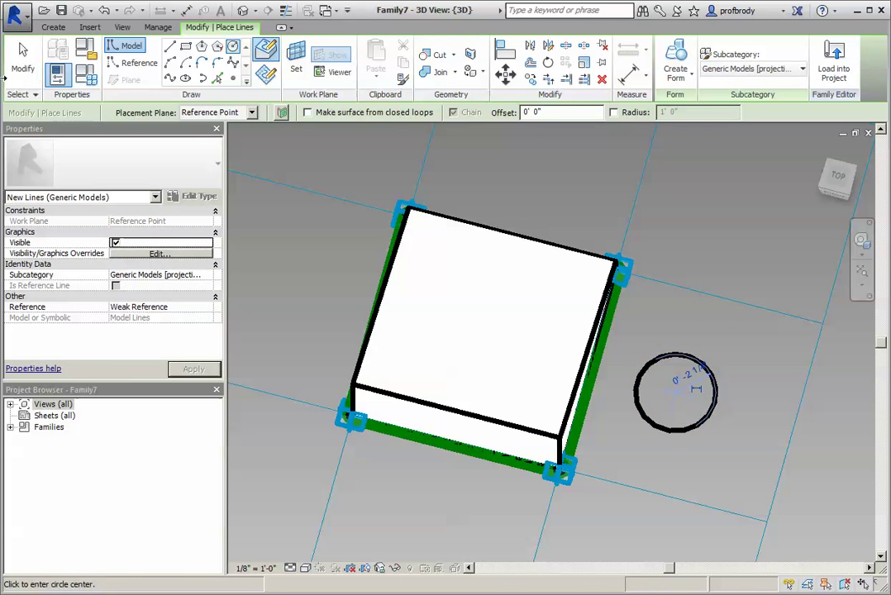
pyautogui.press('Escape')
pyautogui.click(678, 432)
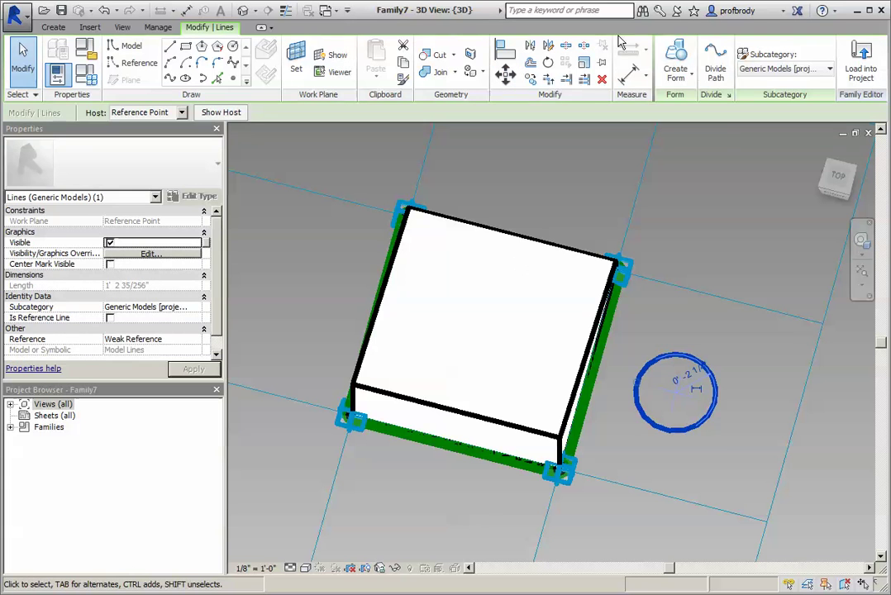
pyautogui.click(679, 82)
pyautogui.click(686, 132)
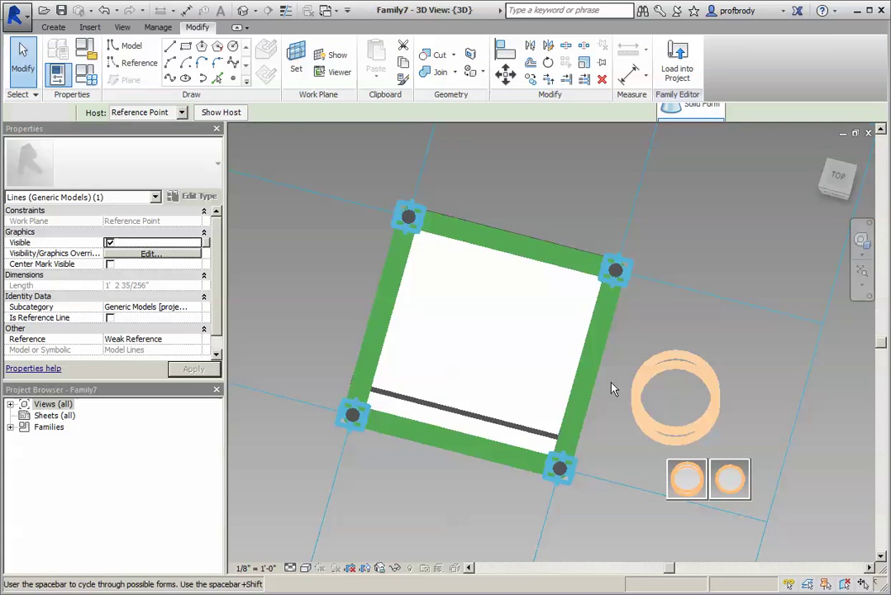
pyautogui.click(676, 469)
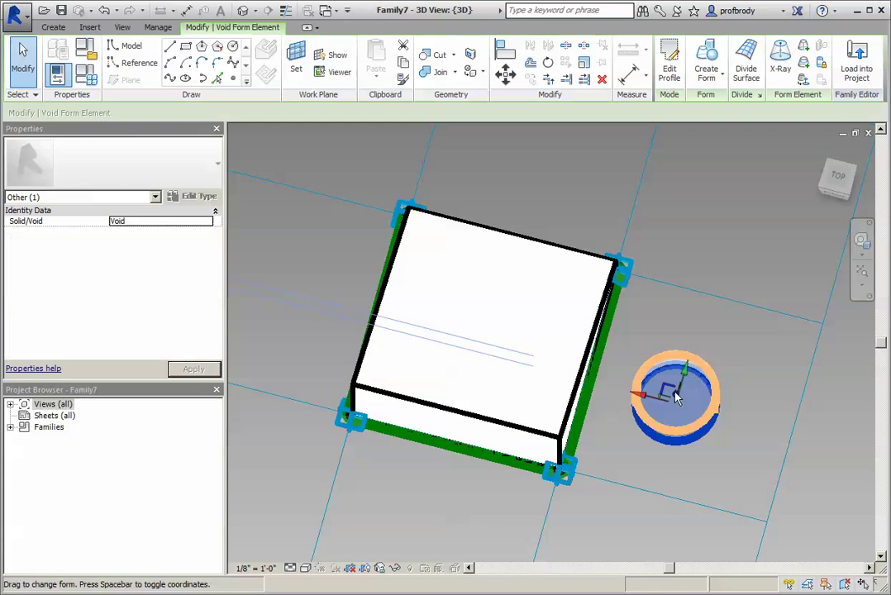
pyautogui.keyDown('shift'); pyautogui.moveTo(570, 331); pyautogui.dragTo(628, 362, button='middle'); pyautogui.keyUp('shift')
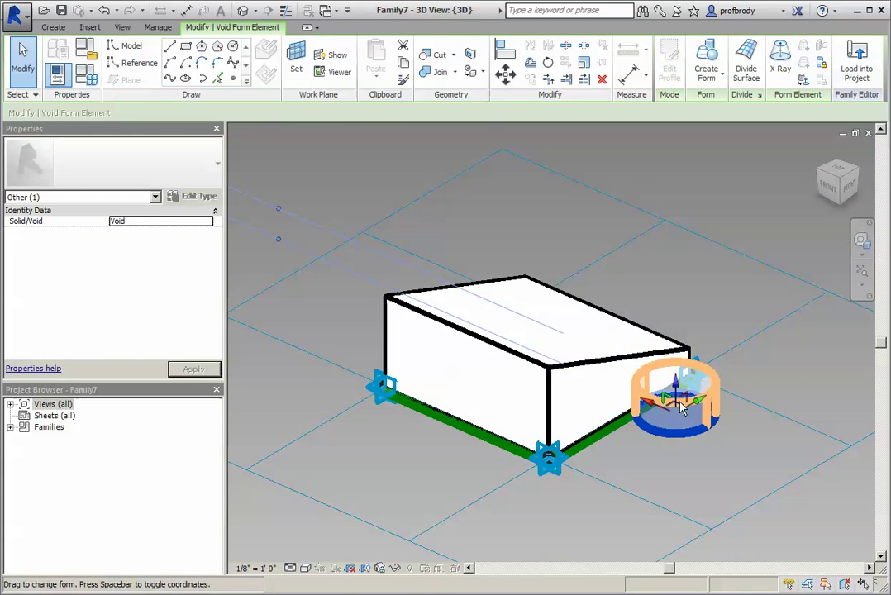
# Lengthen the void cylinder and move it into the box panel
pyautogui.moveTo(677, 389); pyautogui.dragTo(672, 471)
pyautogui.keyDown('shift'); pyautogui.moveTo(672, 472); pyautogui.dragTo(579, 430, button='middle'); pyautogui.keyUp('shift')
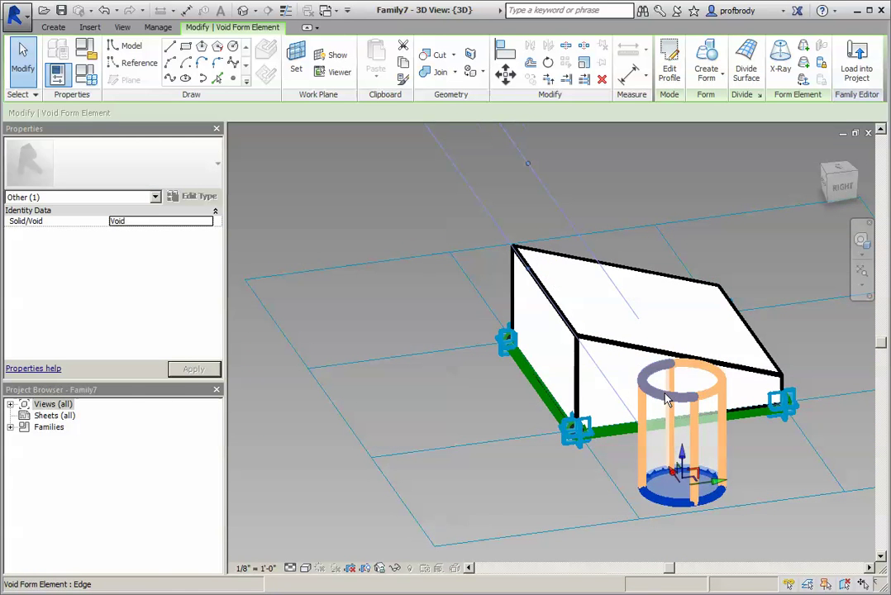
pyautogui.click(668, 400)
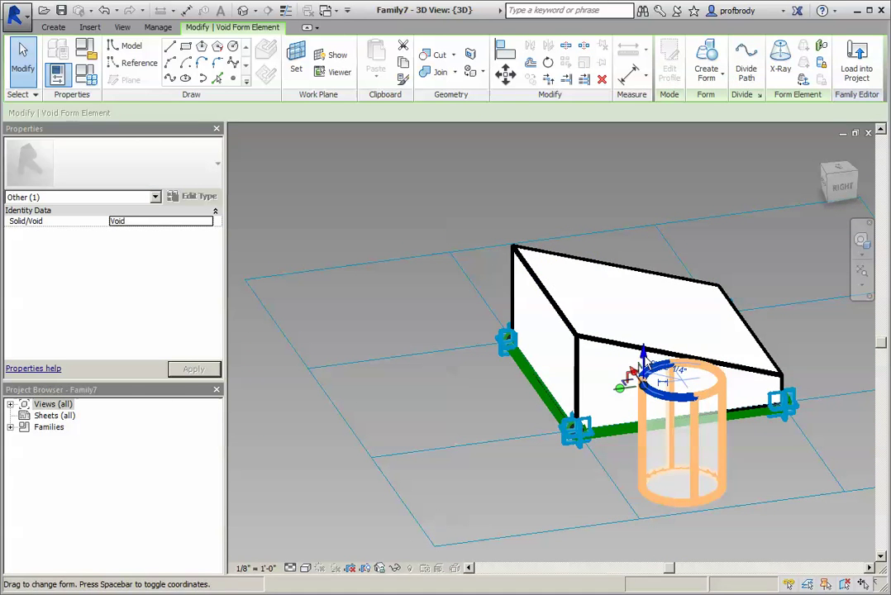
pyautogui.moveTo(650, 369); pyautogui.dragTo(641, 324)
pyautogui.keyDown('shift'); pyautogui.moveTo(640, 324); pyautogui.dragTo(795, 516, button='middle'); pyautogui.keyUp('shift')
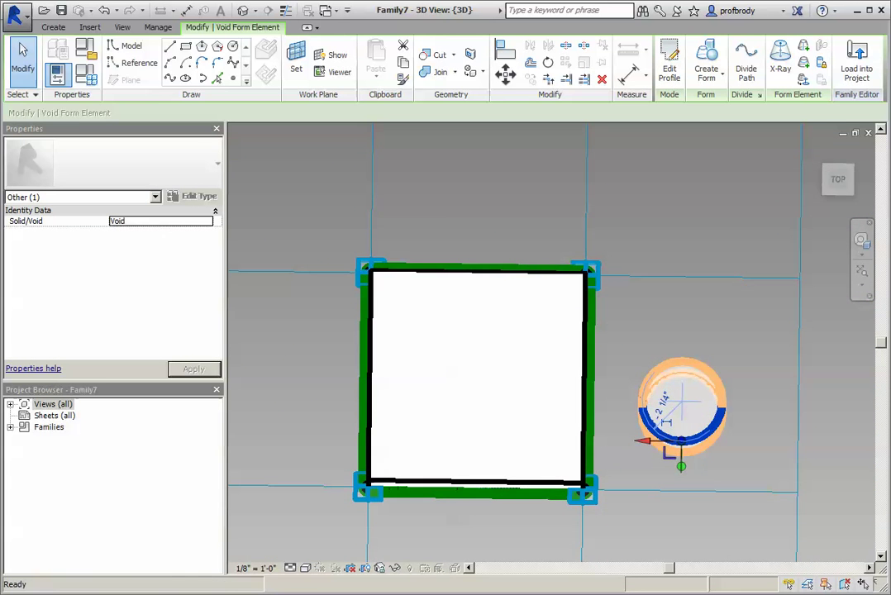
pyautogui.click(839, 182)
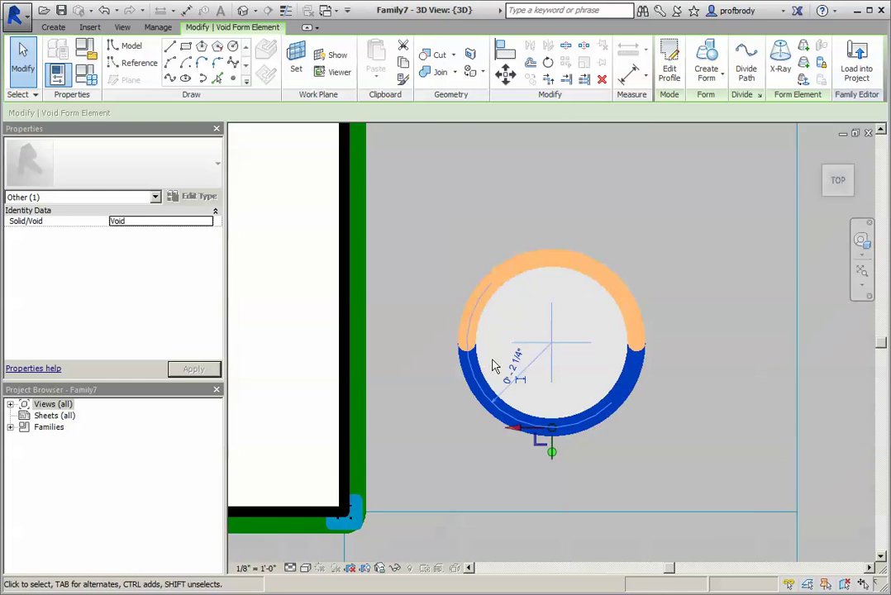
pyautogui.scroll(-5, 475, 358)
pyautogui.moveTo(525, 288); pyautogui.dragTo(668, 474)
pyautogui.moveTo(526, 376); pyautogui.dragTo(350, 358)
pyautogui.keyDown('shift'); pyautogui.moveTo(350, 358); pyautogui.dragTo(221, 202, button='middle'); pyautogui.keyUp('shift')
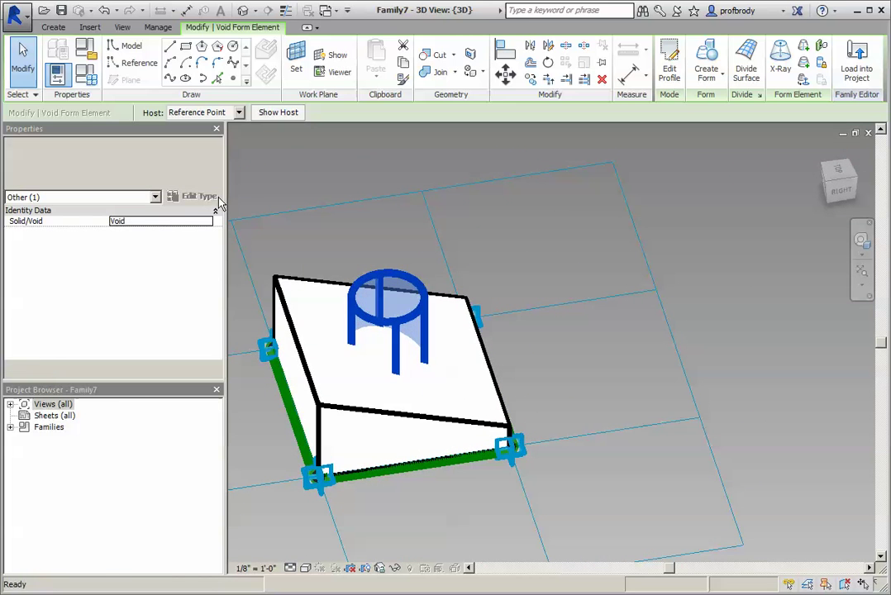
# Cut Geometry with the box as solid and the cylinder as void, making a round hole
pyautogui.click(435, 56)
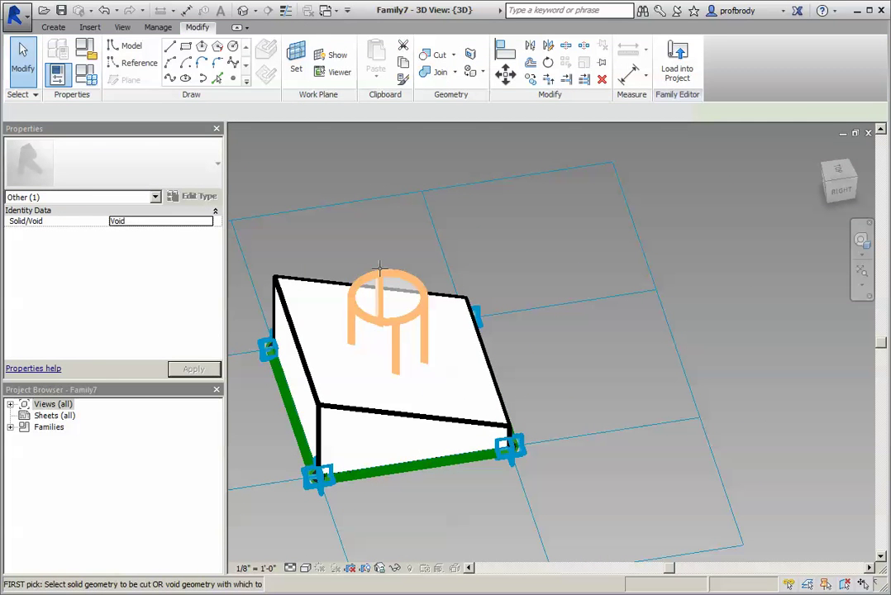
pyautogui.click(324, 411)
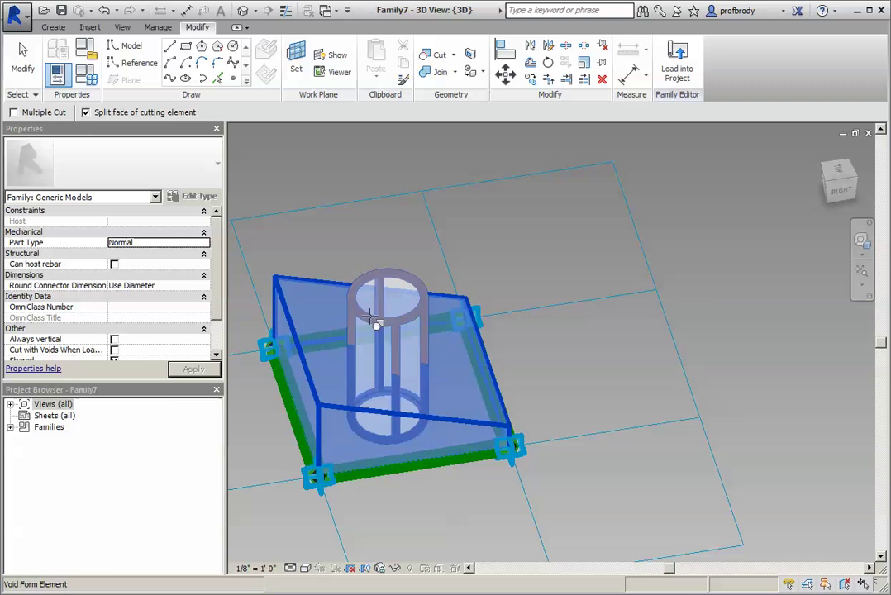
pyautogui.click(376, 321)
pyautogui.keyDown('shift'); pyautogui.moveTo(413, 398); pyautogui.dragTo(264, 364, button='middle'); pyautogui.keyUp('shift')
# Reload Family7 into Family6 overwriting the existing version, and orbit to view the holed panels
pyautogui.click(677, 64)
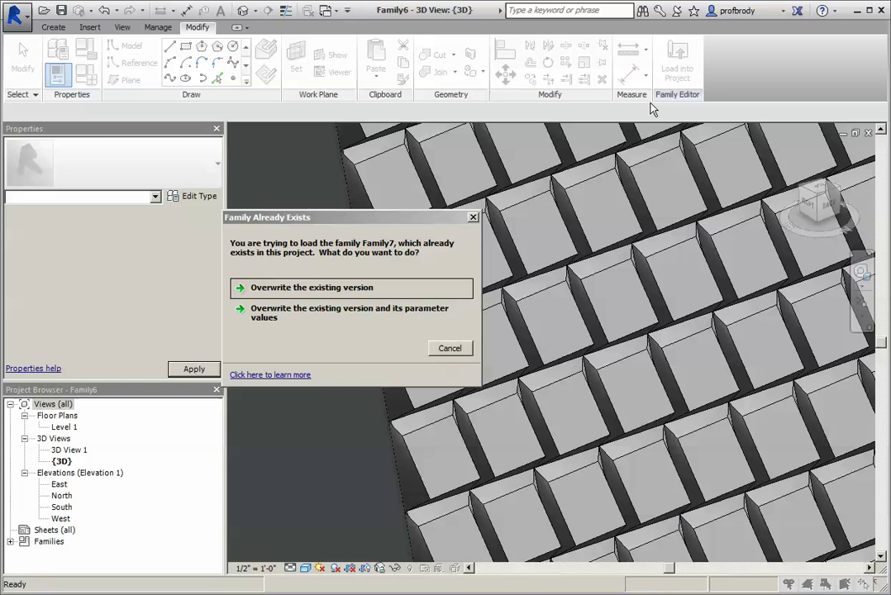
pyautogui.click(330, 312)
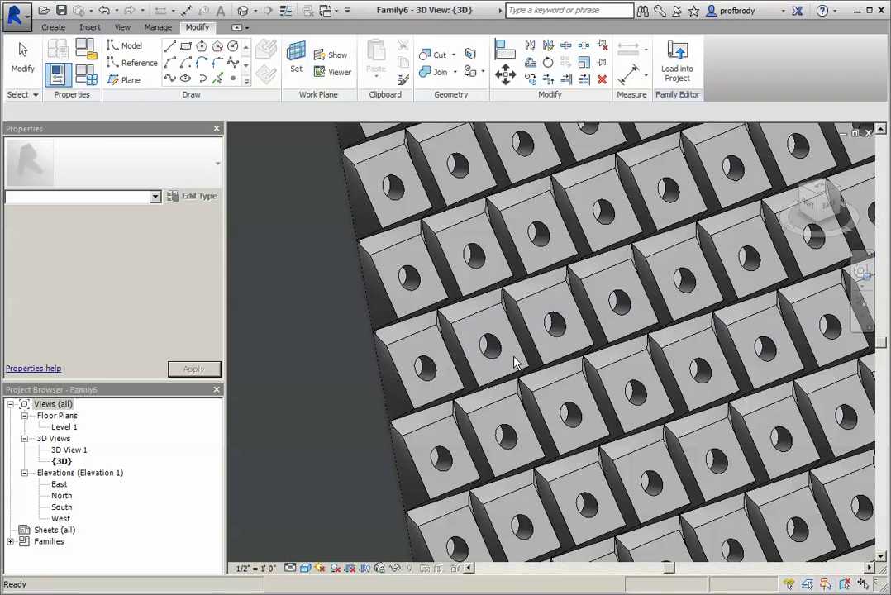
pyautogui.keyDown('shift'); pyautogui.moveTo(406, 366); pyautogui.dragTo(413, 339, button='middle'); pyautogui.keyUp('shift')
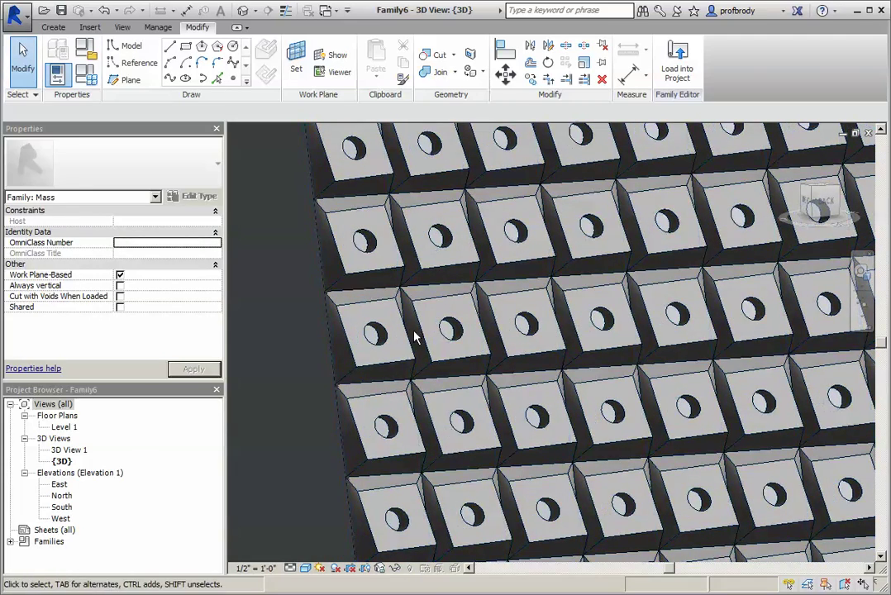
pyautogui.keyDown('shift'); pyautogui.moveTo(333, 462); pyautogui.dragTo(431, 427, button='middle'); pyautogui.keyUp('shift')
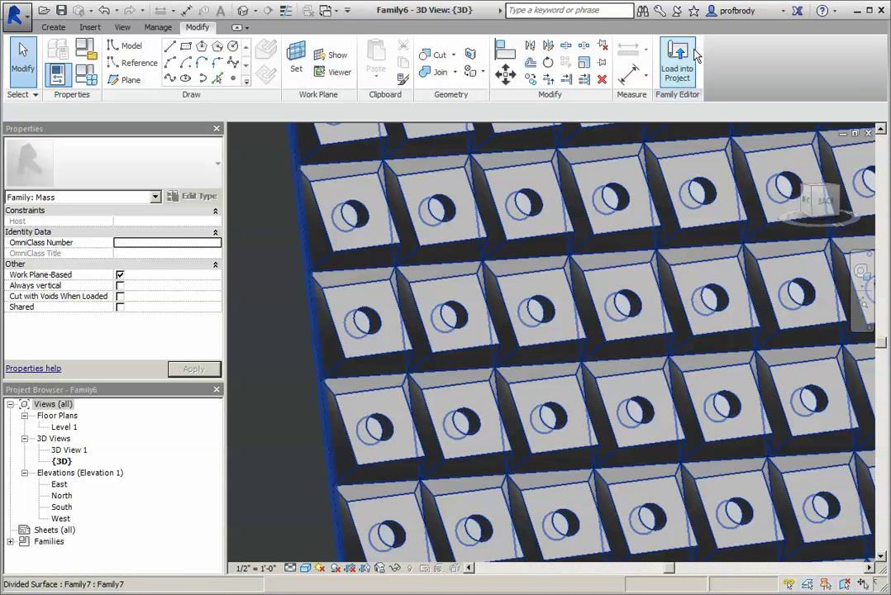
pyautogui.moveTo(536, 172); pyautogui.dragTo(582, 283, button='middle')
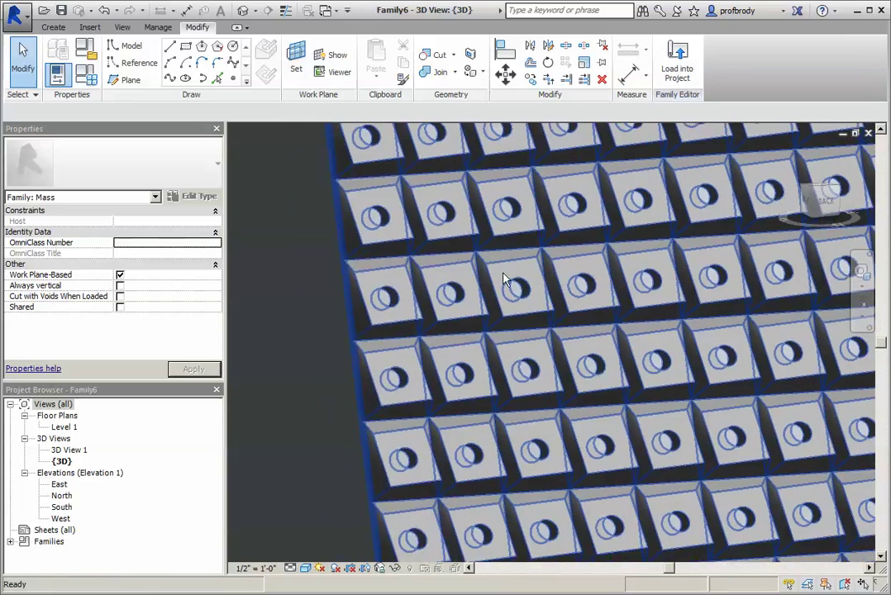
pyautogui.scroll(-5, 503, 350)
pyautogui.keyDown('shift'); pyautogui.moveTo(502, 350); pyautogui.dragTo(520, 376, button='middle'); pyautogui.keyUp('shift')
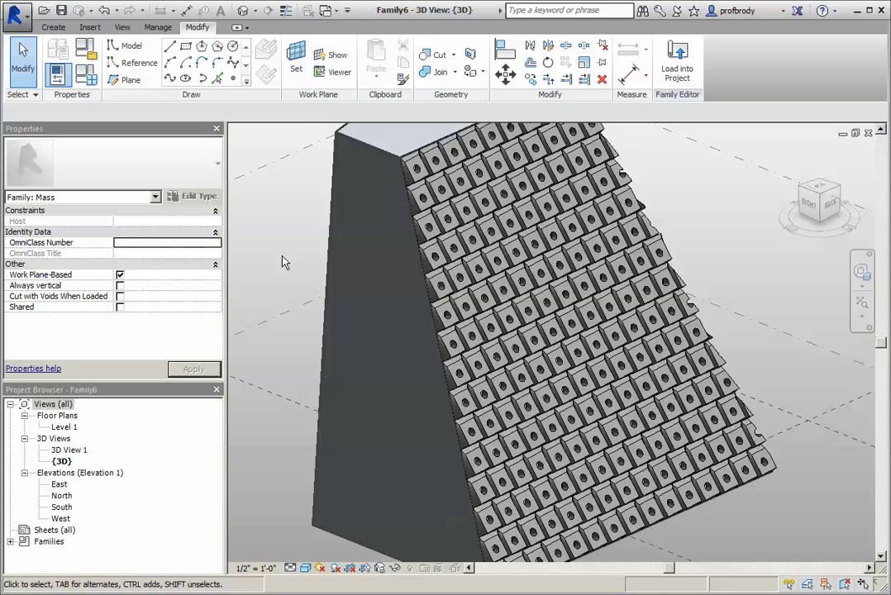
# Create Project3 via New > Project using the Architectural Template
pyautogui.click(17, 19)
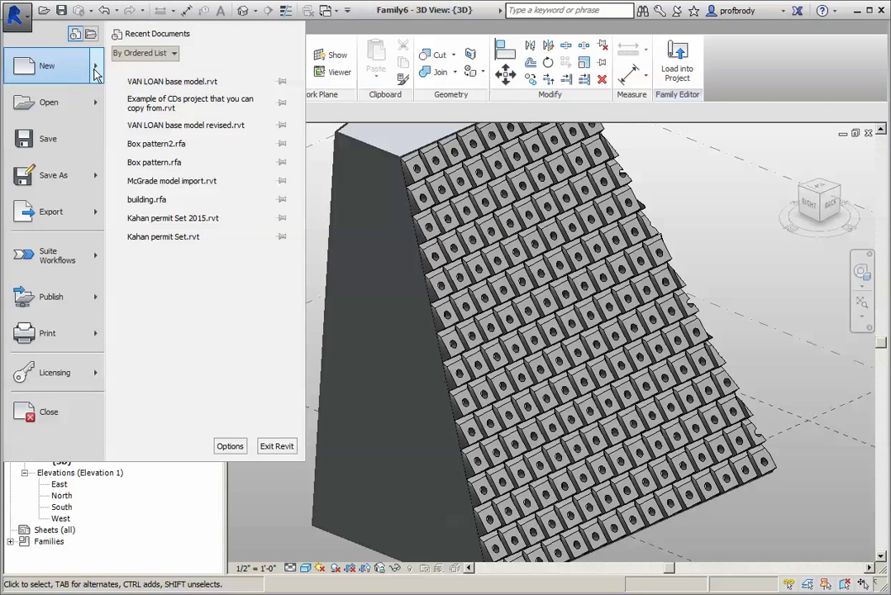
pyautogui.moveTo(99, 77)
pyautogui.click(136, 68)
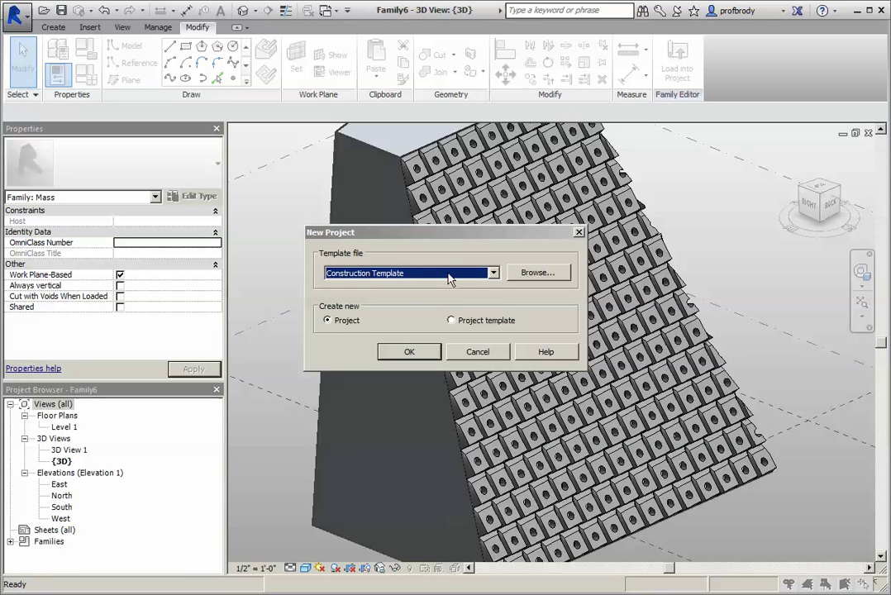
pyautogui.click(449, 275)
pyautogui.click(409, 305)
pyautogui.click(410, 353)
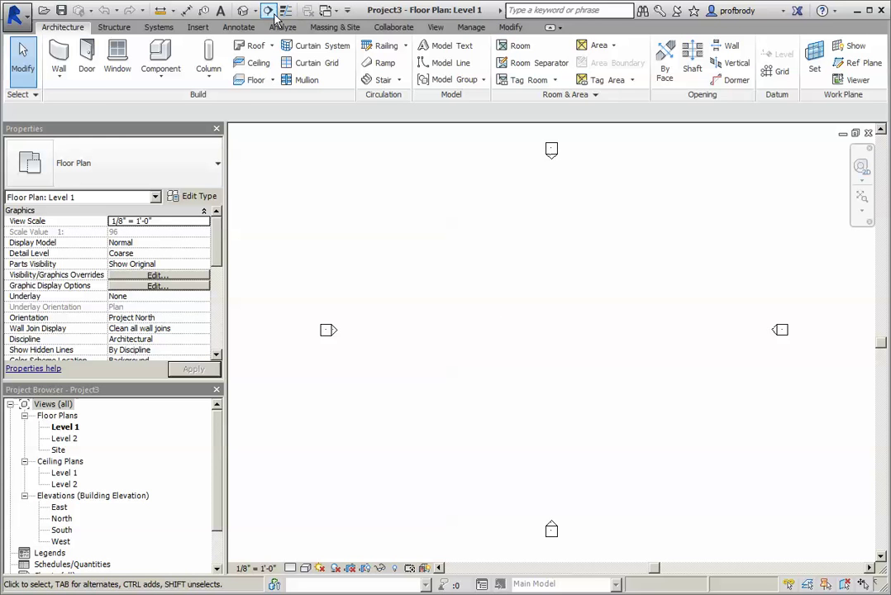
# From Family6's 3D view, load the mass family into Project3
pyautogui.click(325, 10)
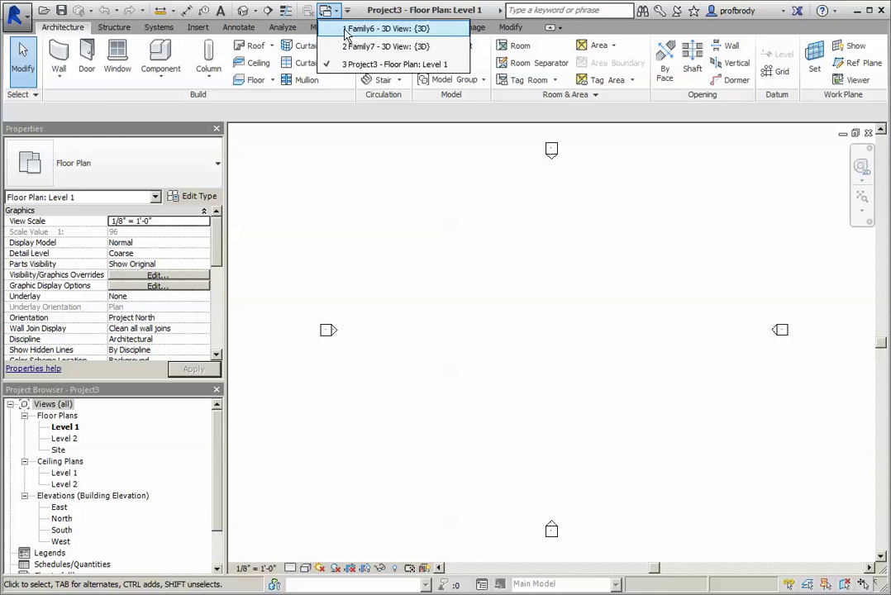
pyautogui.click(385, 29)
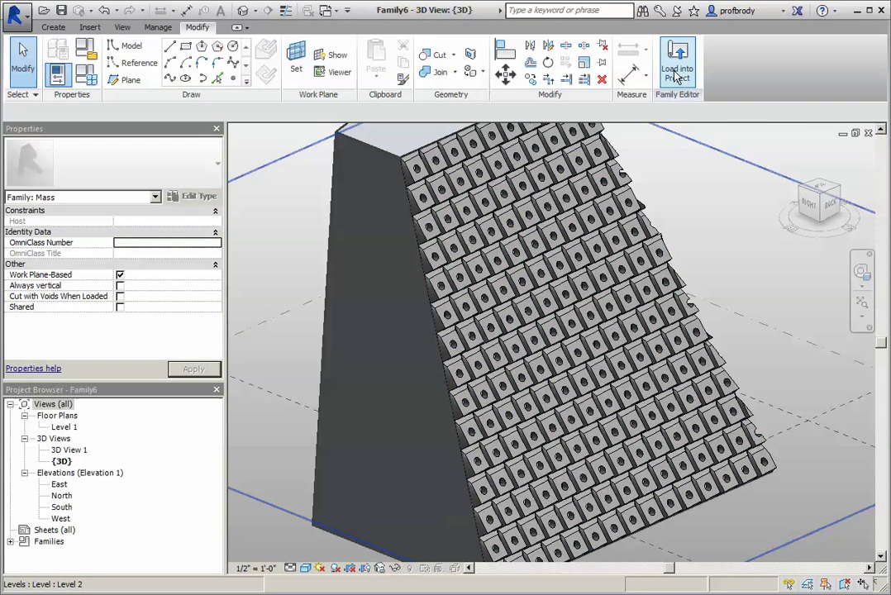
pyautogui.click(676, 70)
pyautogui.click(352, 237)
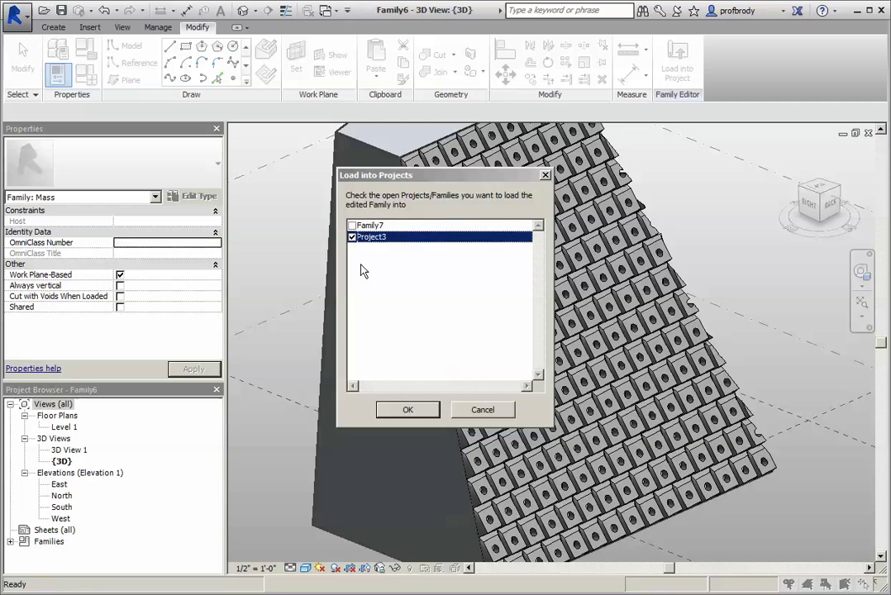
pyautogui.click(405, 409)
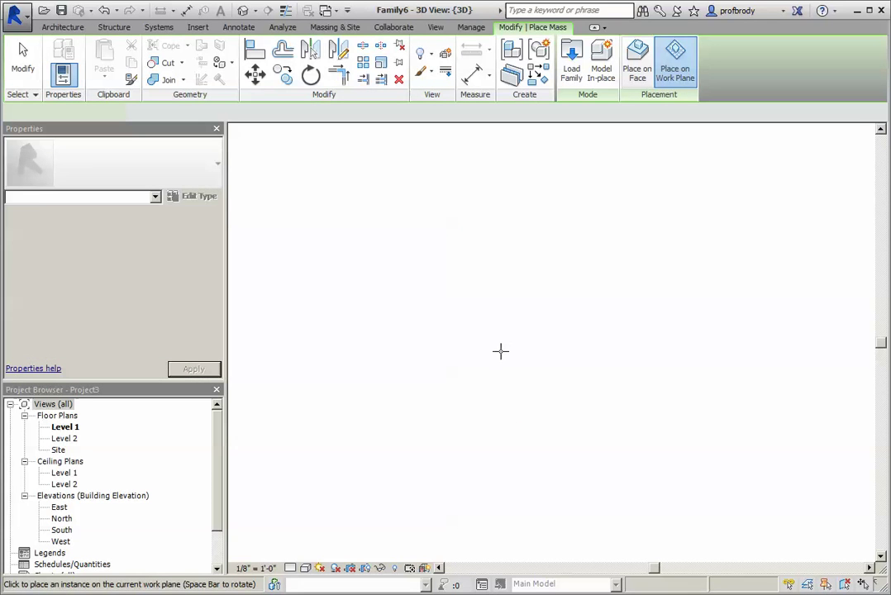
# Place the mass near the Level 1 plan centre and open the default 3D view
pyautogui.click(541, 333)
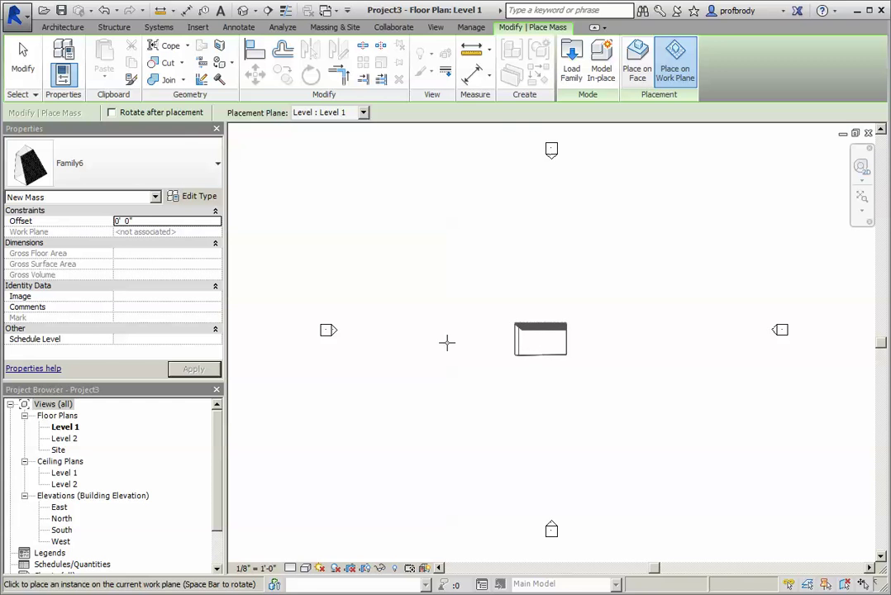
pyautogui.click(20, 64)
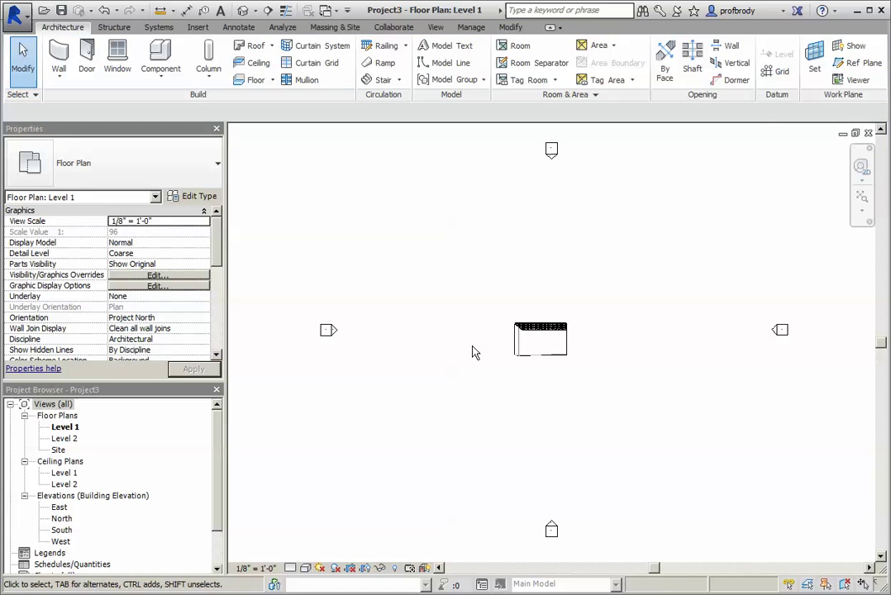
pyautogui.moveTo(471, 351); pyautogui.dragTo(405, 339, button='middle')
pyautogui.click(243, 10)
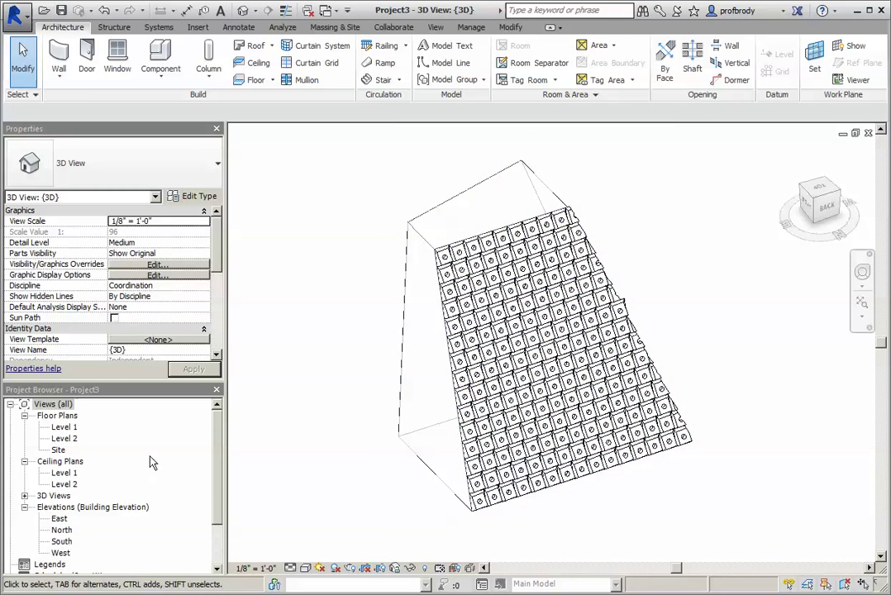
# Expand Families > Mass > Family6 in the Project Browser, then orbit the 3D view slightly
pyautogui.scroll(-3, 179, 446)
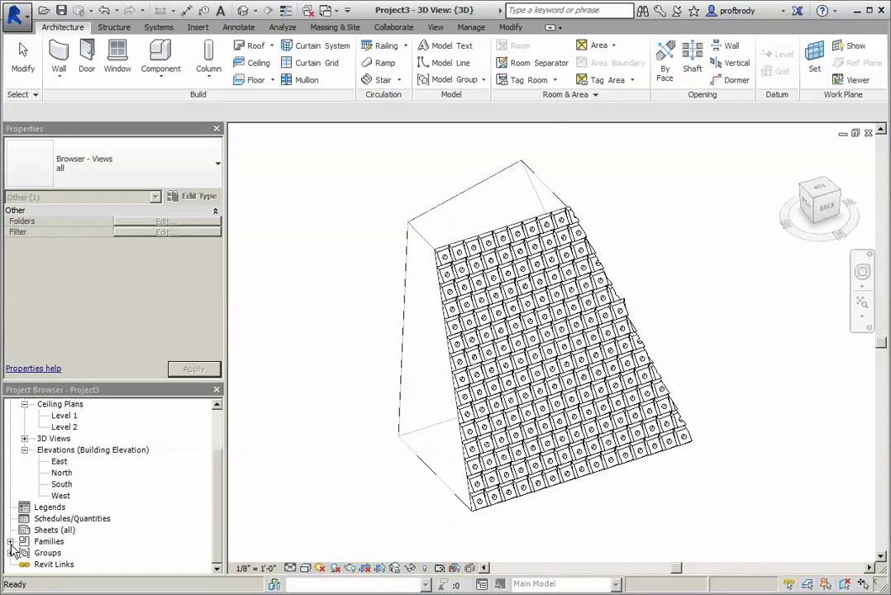
pyautogui.click(11, 546)
pyautogui.scroll(-3, 36, 558)
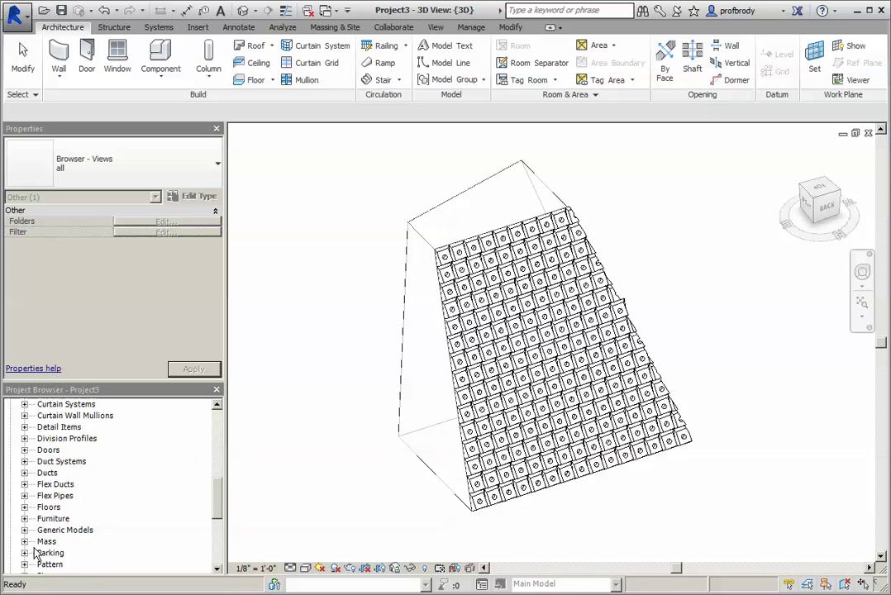
pyautogui.click(25, 542)
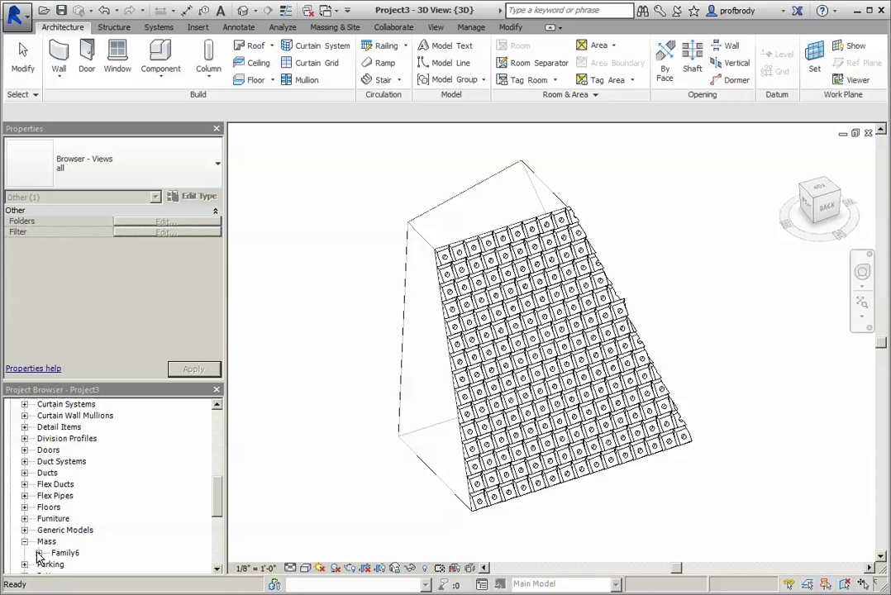
pyautogui.click(39, 554)
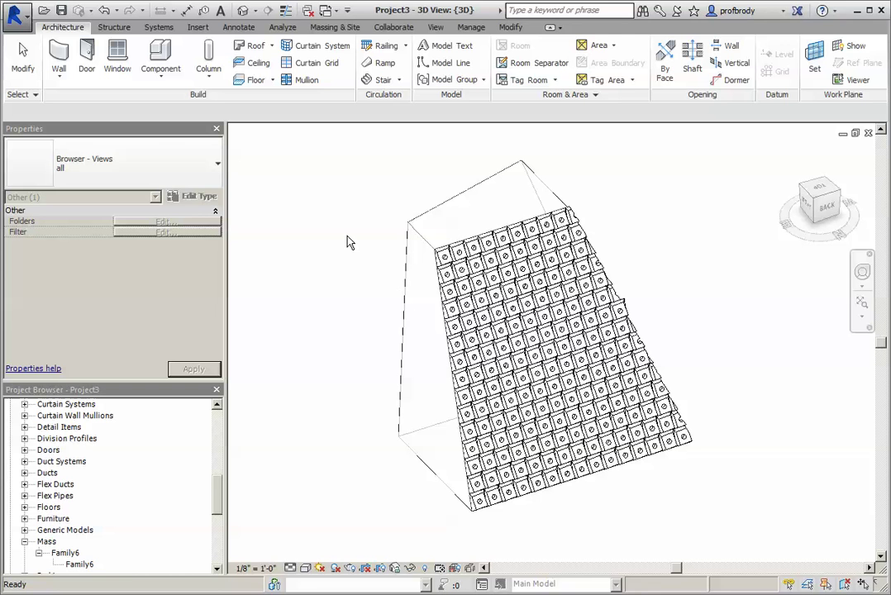
pyautogui.click(398, 312)
pyautogui.moveTo(435, 333); pyautogui.dragTo(375, 197, button='middle')
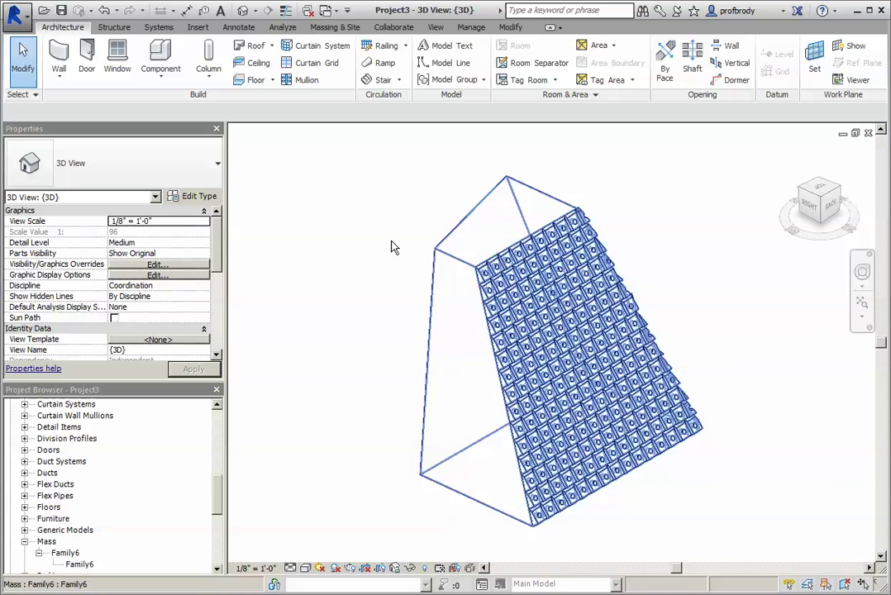
# Start Wall by Face using the Generic - 4" Brick wall type
pyautogui.click(60, 75)
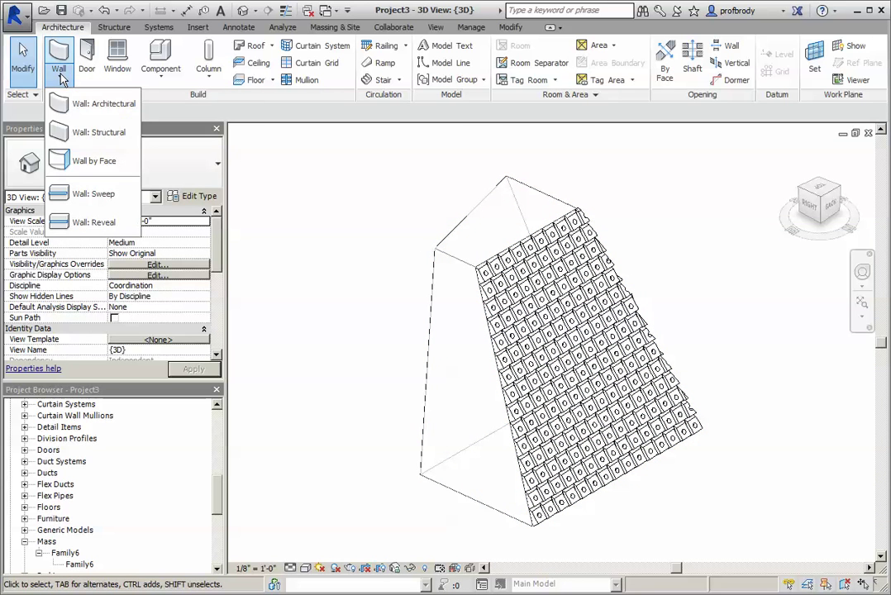
pyautogui.click(87, 160)
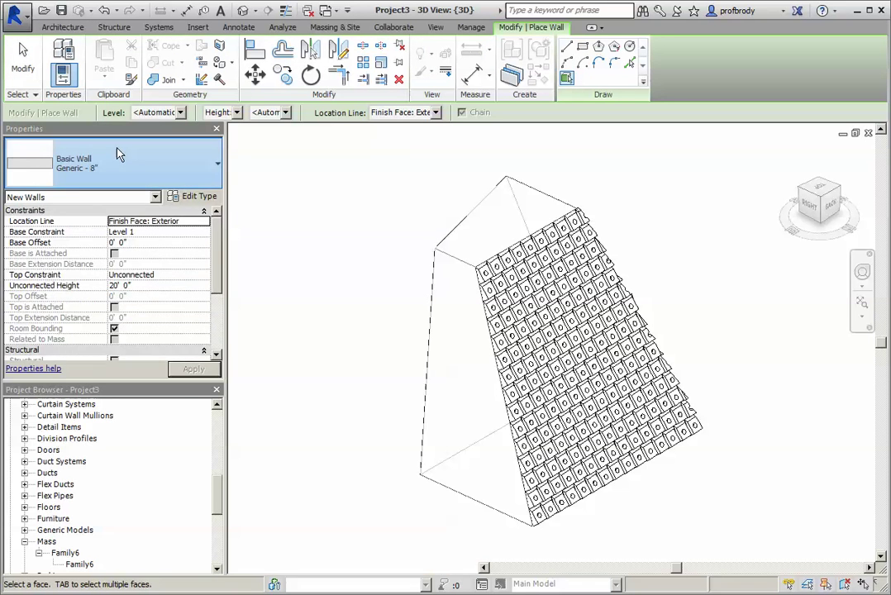
pyautogui.click(116, 157)
pyautogui.scroll(-2, 68, 248)
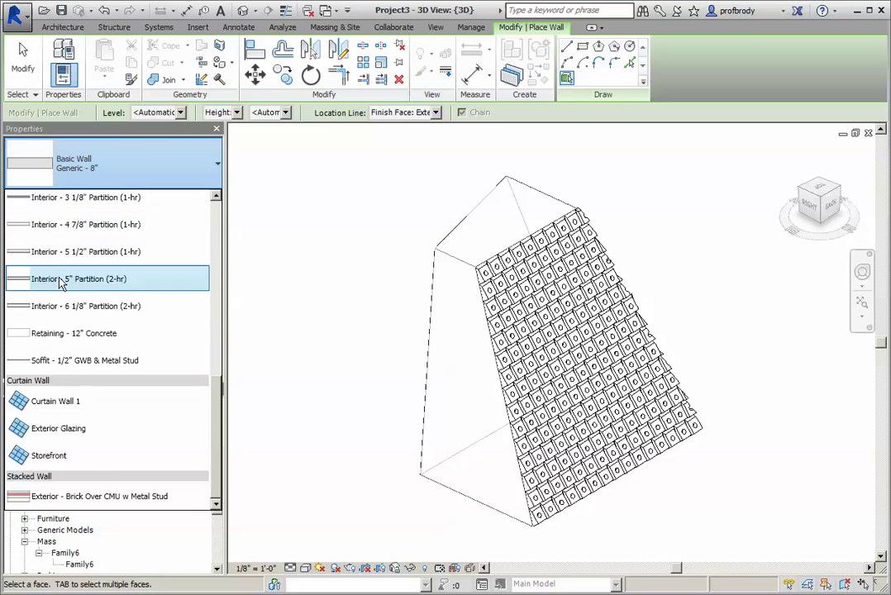
pyautogui.scroll(5, 64, 290)
pyautogui.click(58, 331)
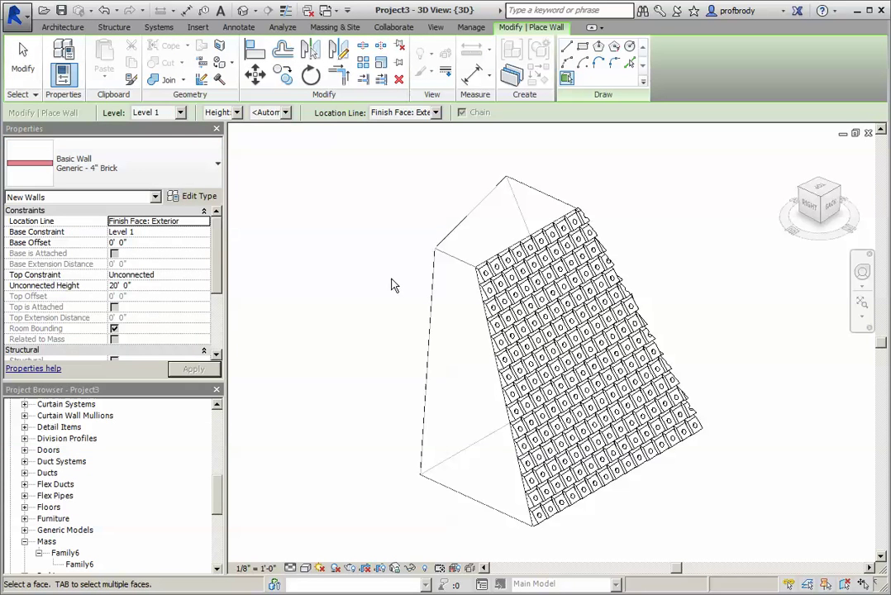
# Clad the front and left mass faces with brick walls
pyautogui.click(436, 273)
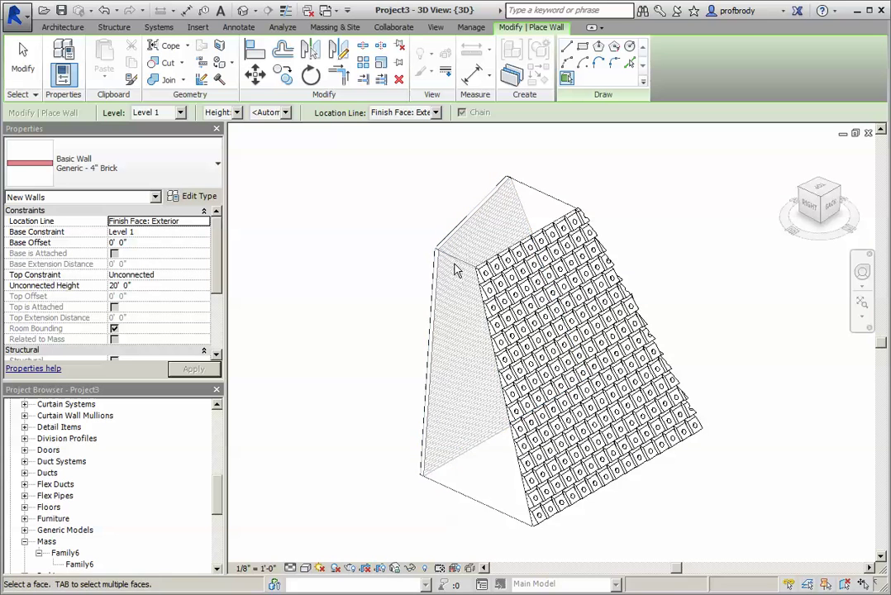
pyautogui.keyDown('shift'); pyautogui.moveTo(360, 230); pyautogui.dragTo(274, 285, button='middle'); pyautogui.keyUp('shift')
pyautogui.click(568, 265)
pyautogui.click(63, 27)
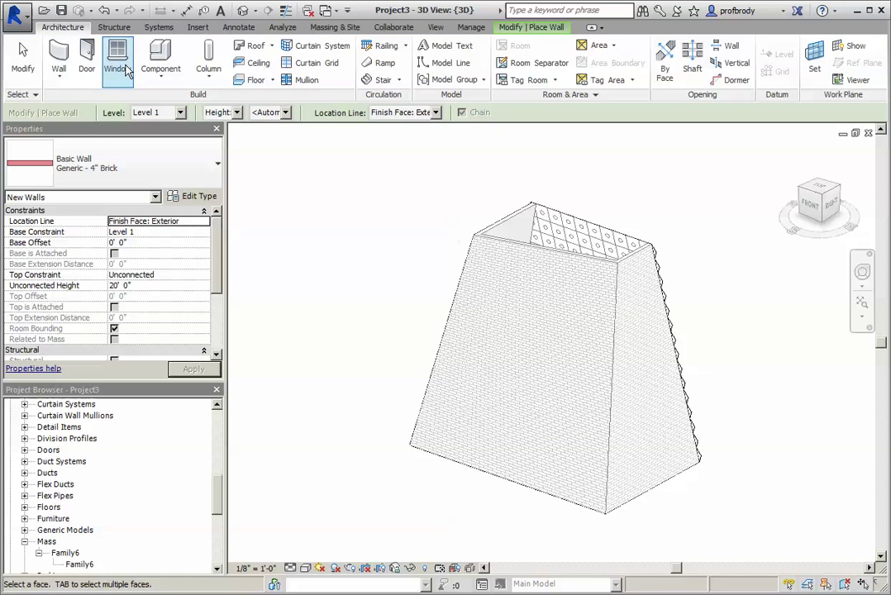
# Place a Single-Flush 36" x 84" door in the right brick wall of the Family6 mass
pyautogui.click(88, 70)
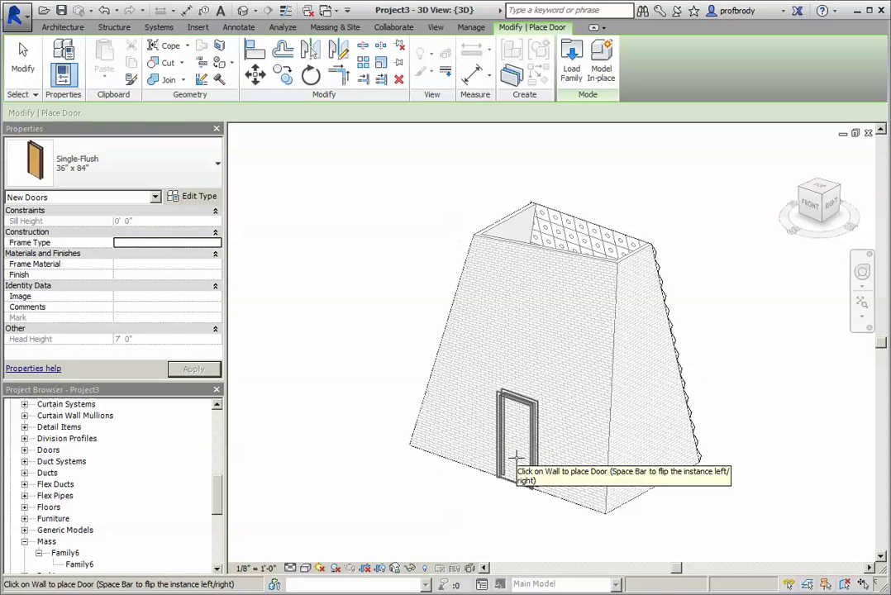
pyautogui.click(659, 455)
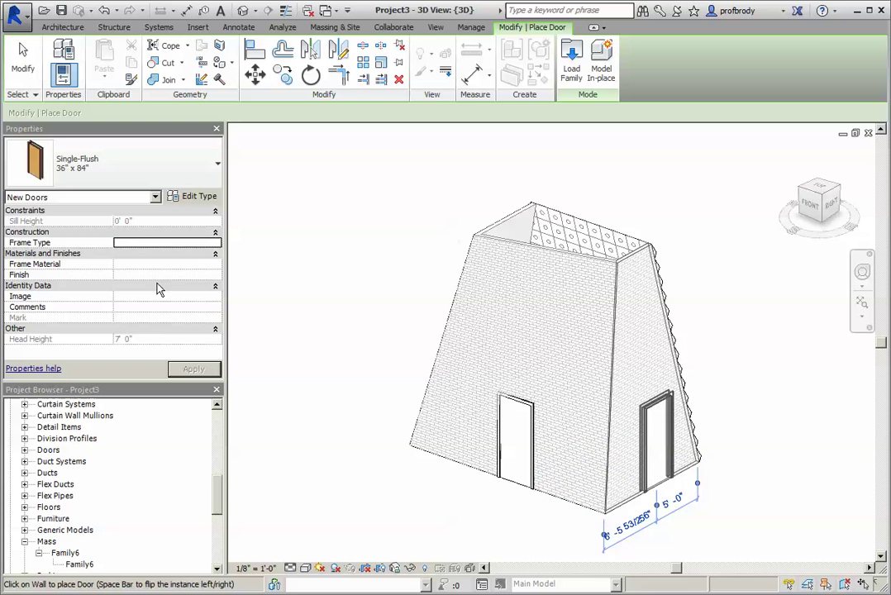
pyautogui.keyDown('shift'); pyautogui.moveTo(401, 289); pyautogui.dragTo(348, 281, button='middle'); pyautogui.keyUp('shift')
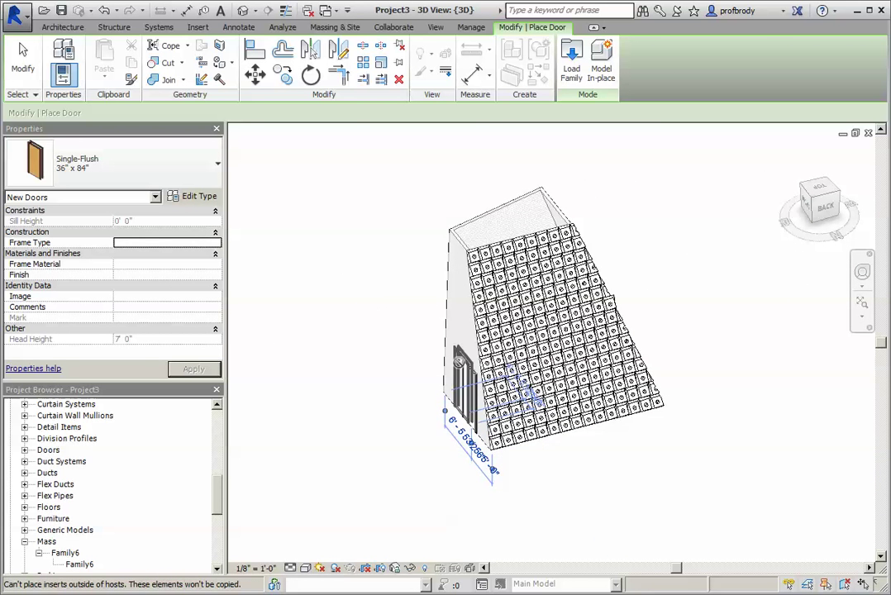
pyautogui.click(23, 62)
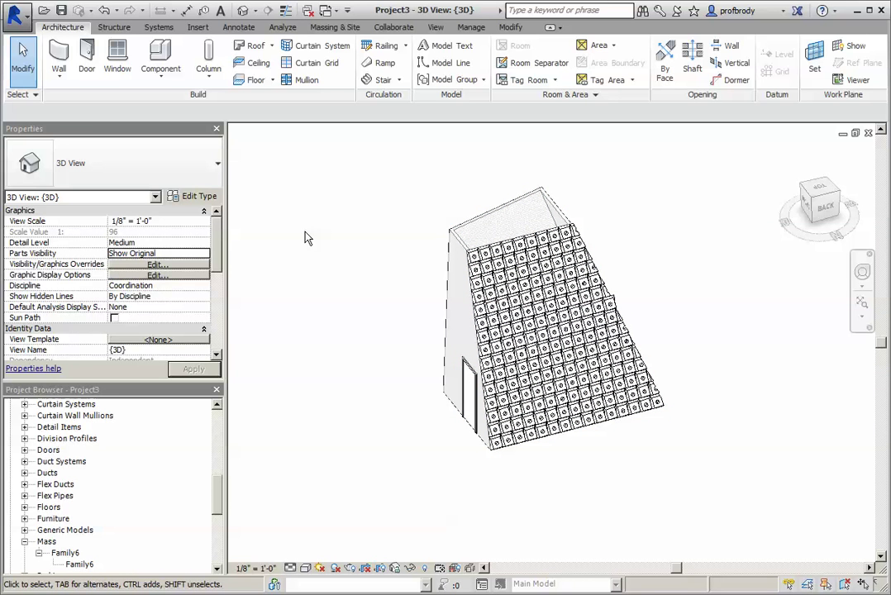
pyautogui.click(273, 47)
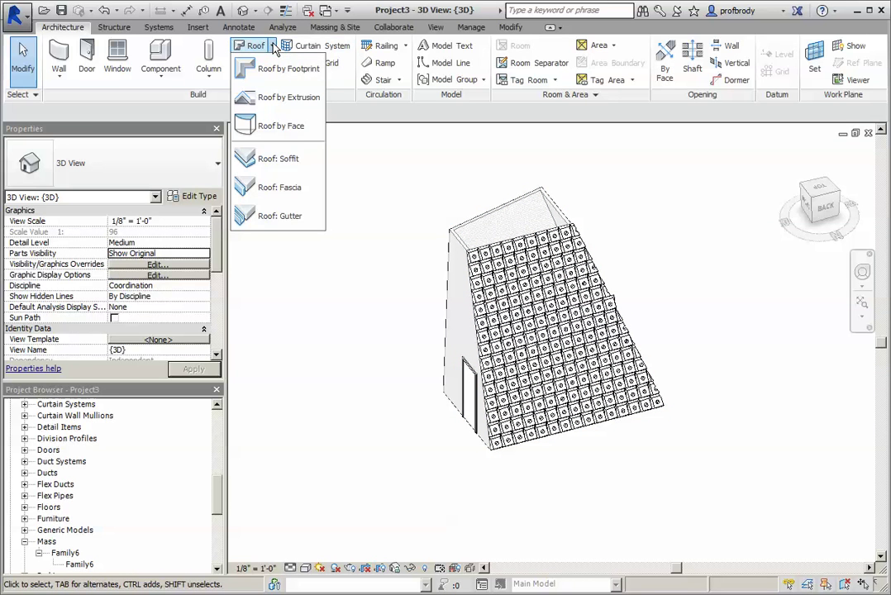
pyautogui.click(401, 292)
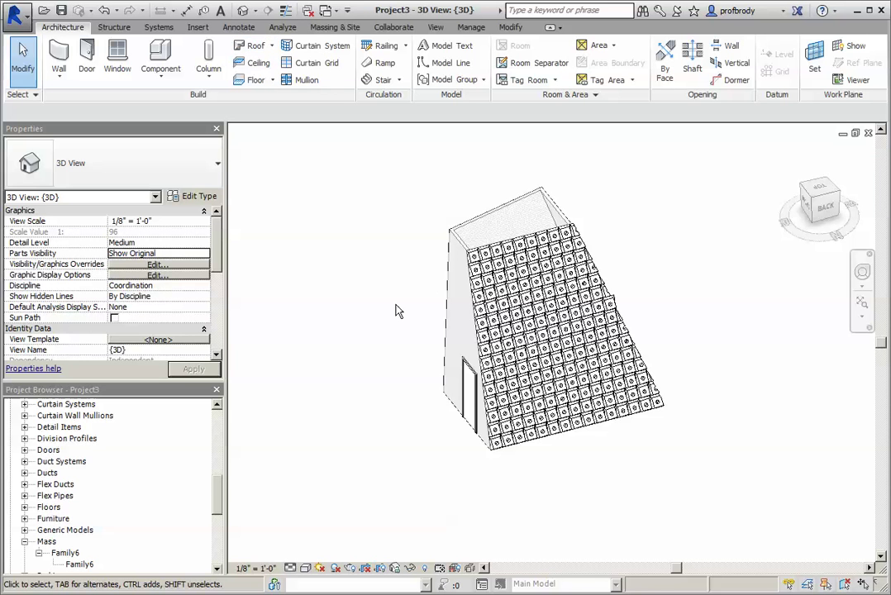
pyautogui.moveTo(397, 311)
pyautogui.keyDown('shift'); pyautogui.mouseDown(button='middle')
pyautogui.moveTo(442, 338)
pyautogui.moveTo(517, 339)
pyautogui.moveTo(495, 366)
pyautogui.moveTo(678, 422)
pyautogui.moveTo(531, 300)
pyautogui.mouseUp(button='middle'); pyautogui.keyUp('shift')
pyautogui.click(500, 255)
pyautogui.keyDown('shift'); pyautogui.moveTo(498, 255); pyautogui.dragTo(496, 306, button='middle'); pyautogui.keyUp('shift')
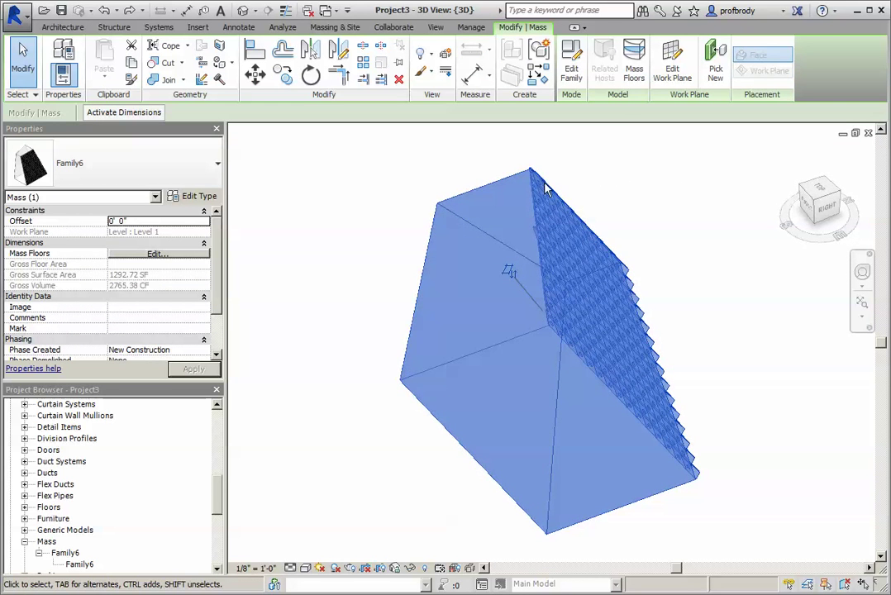
pyautogui.click(634, 68)
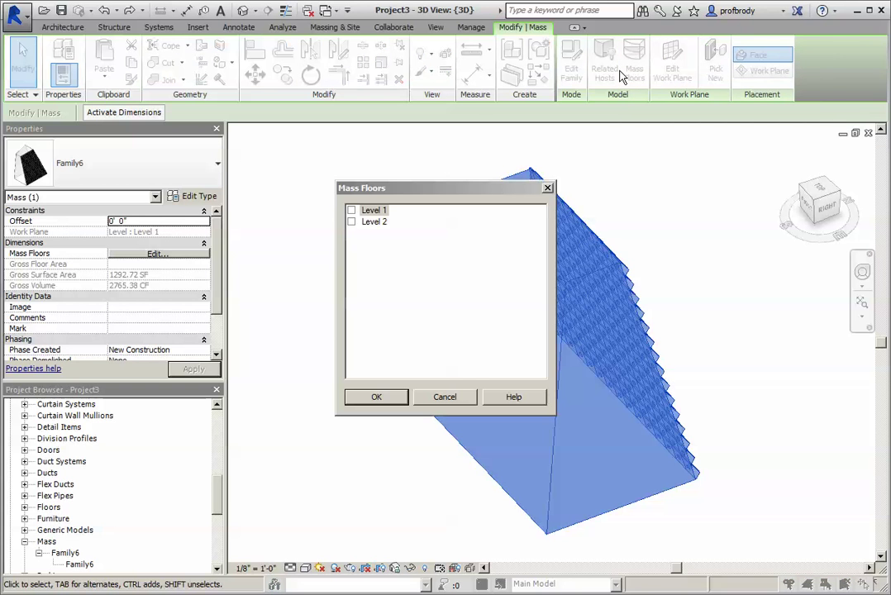
pyautogui.click(352, 211)
pyautogui.click(353, 223)
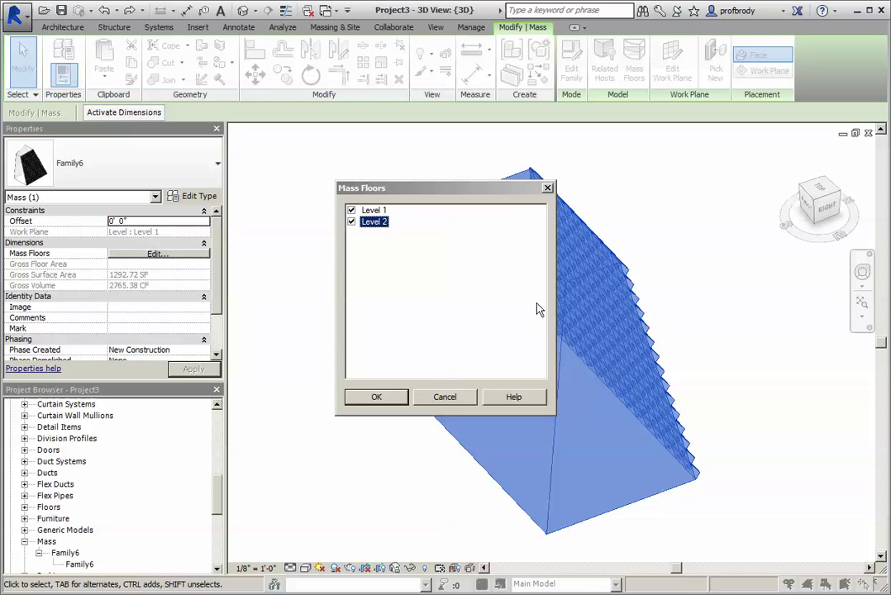
pyautogui.click(444, 398)
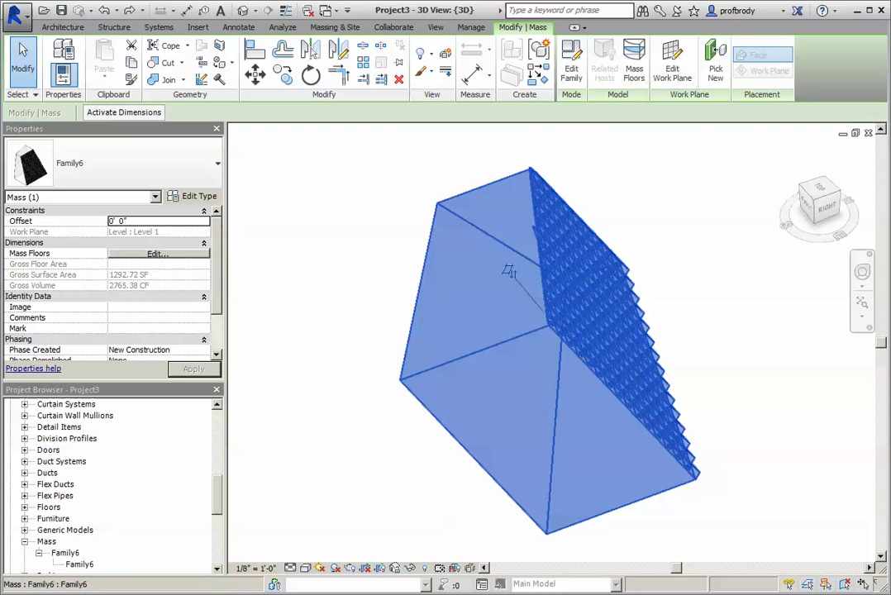
pyautogui.keyDown('shift'); pyautogui.moveTo(546, 357); pyautogui.dragTo(529, 348, button='middle'); pyautogui.keyUp('shift')
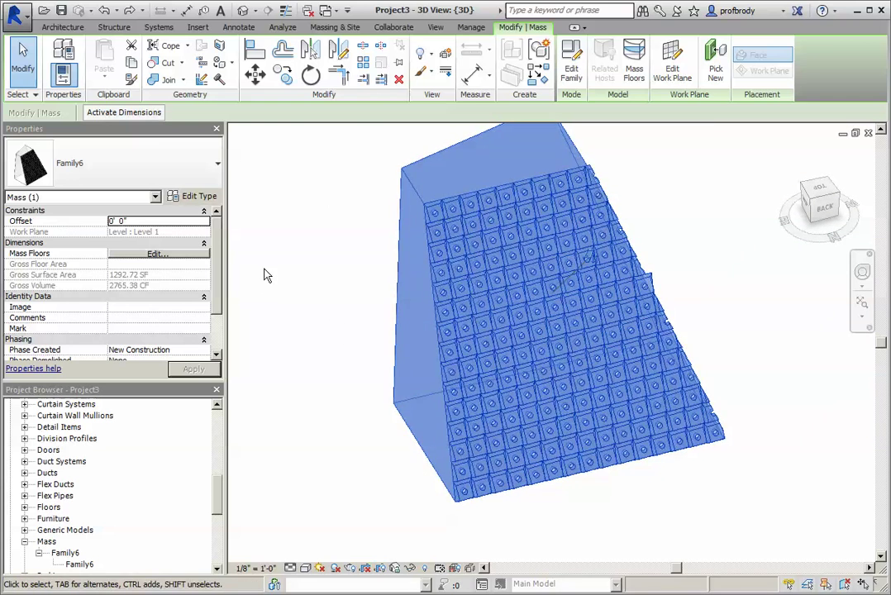
# Download the adel RPC figure in ArchVision Dashboard and move the dashboard beside the model
pyautogui.click(267, 275)
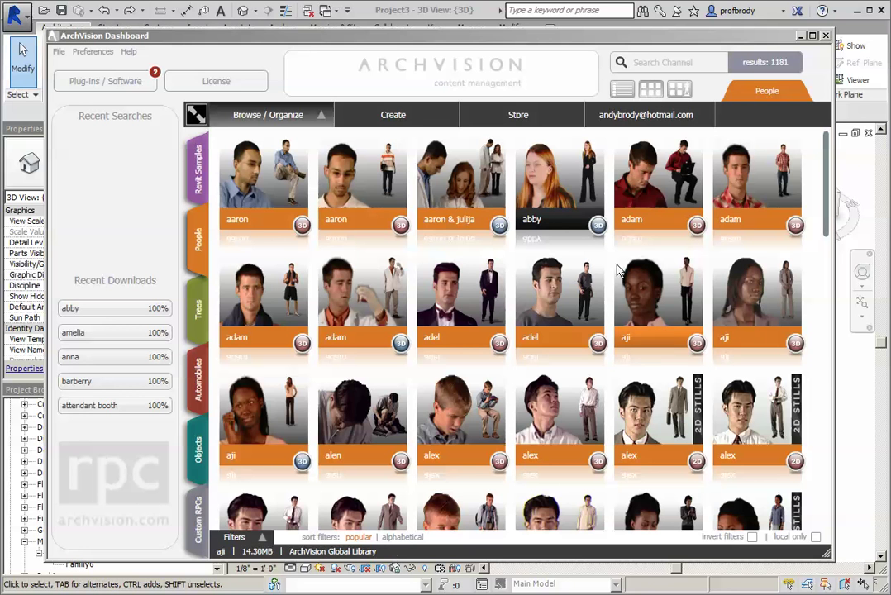
pyautogui.click(494, 345)
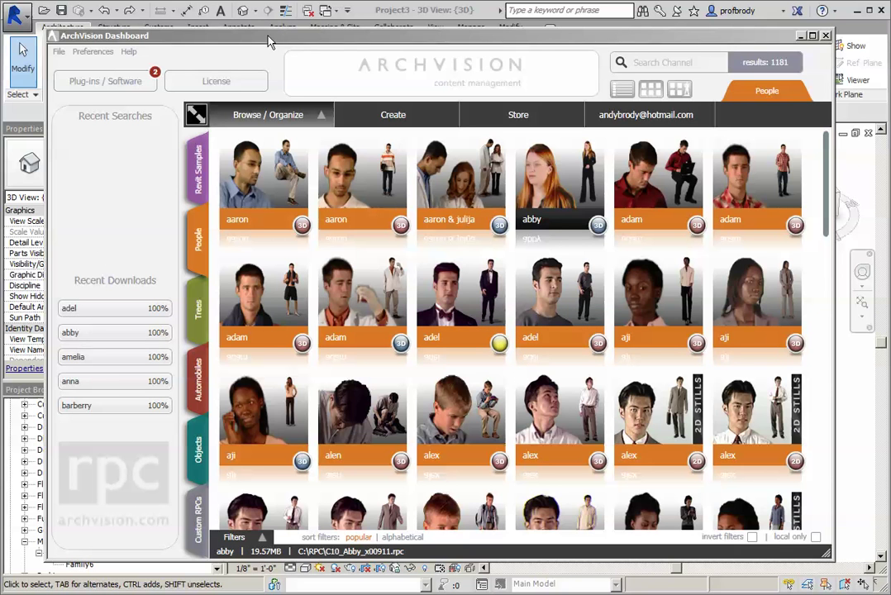
pyautogui.moveTo(267, 41); pyautogui.dragTo(41, 31)
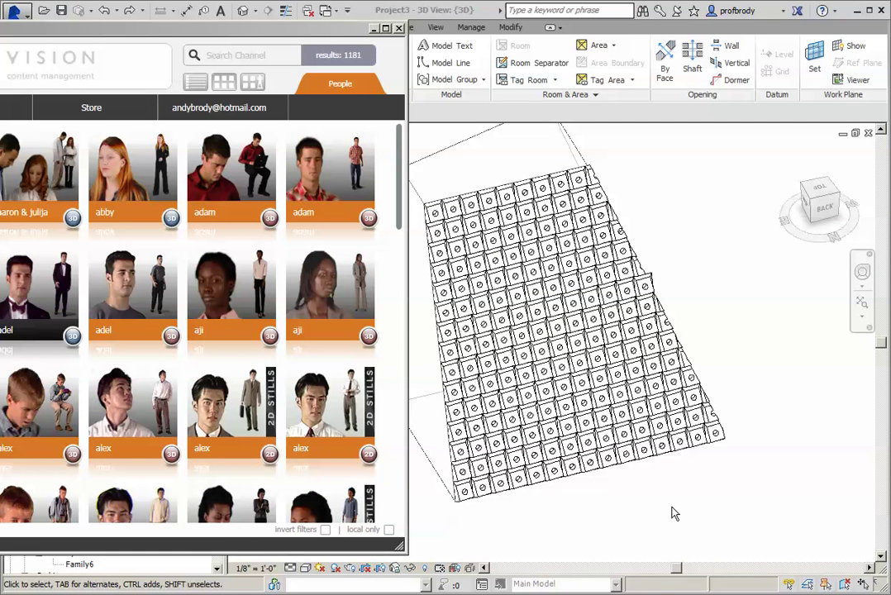
# Stand the adel 24413 RPC figure at the base of the panelled Family6 wedge
pyautogui.moveTo(683, 500); pyautogui.dragTo(685, 490)
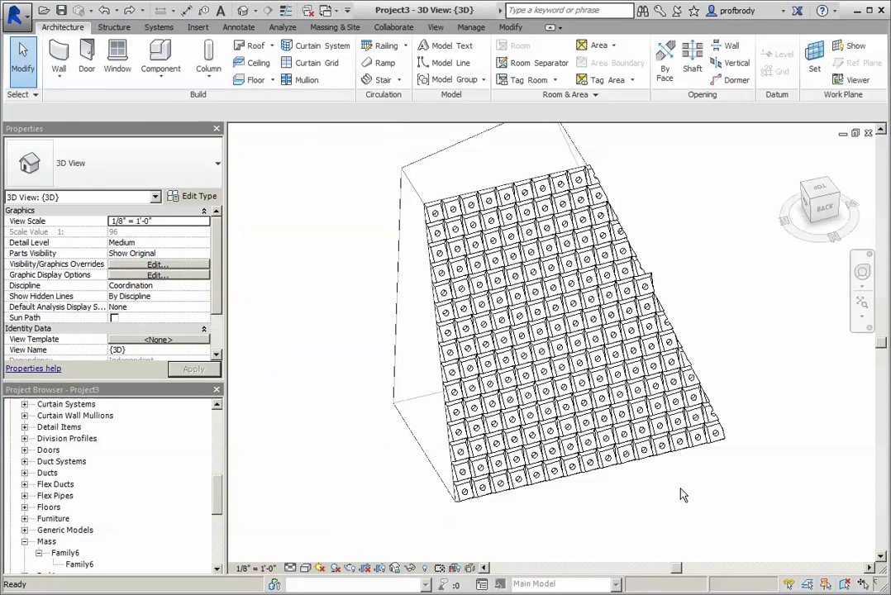
pyautogui.click(683, 489)
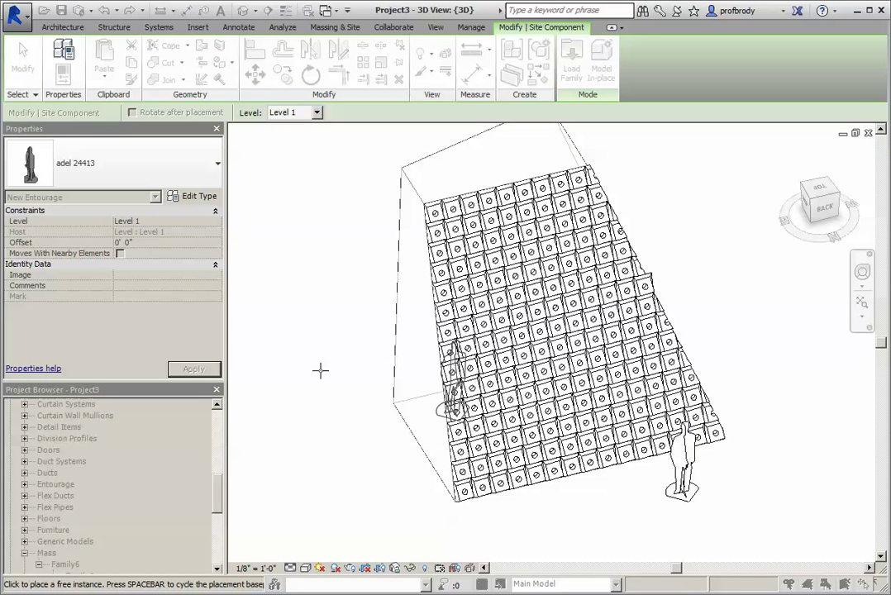
pyautogui.keyDown('shift'); pyautogui.moveTo(616, 512); pyautogui.dragTo(530, 533, button='middle'); pyautogui.keyUp('shift')
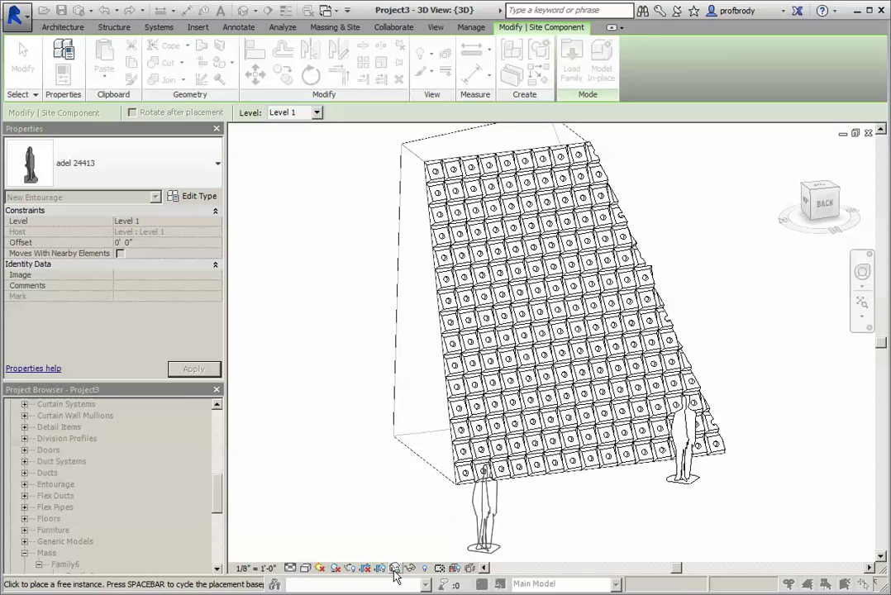
pyautogui.press('Escape')
pyautogui.press('Escape')
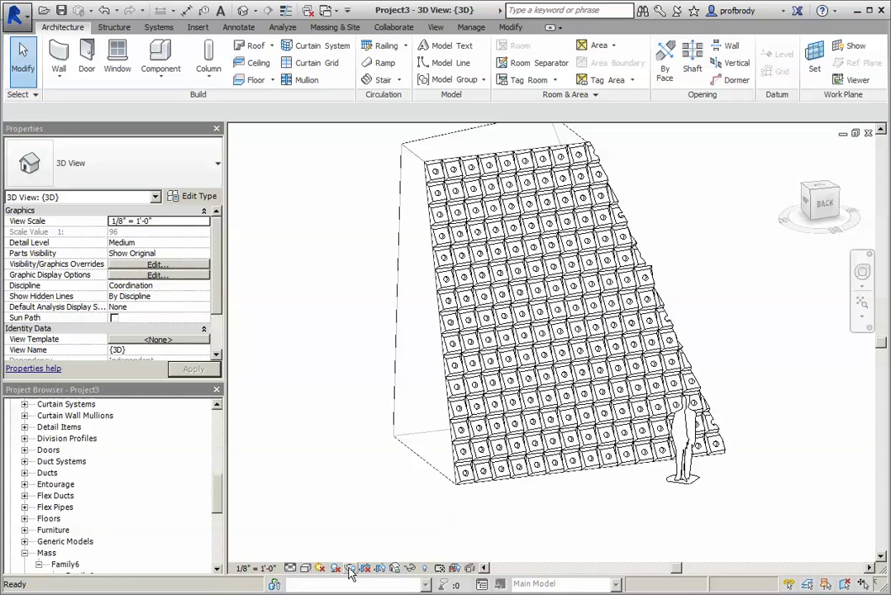
# Switch the 3D view to the Realistic visual style and frame the figure before the panel wall
pyautogui.click(305, 568)
pyautogui.click(327, 541)
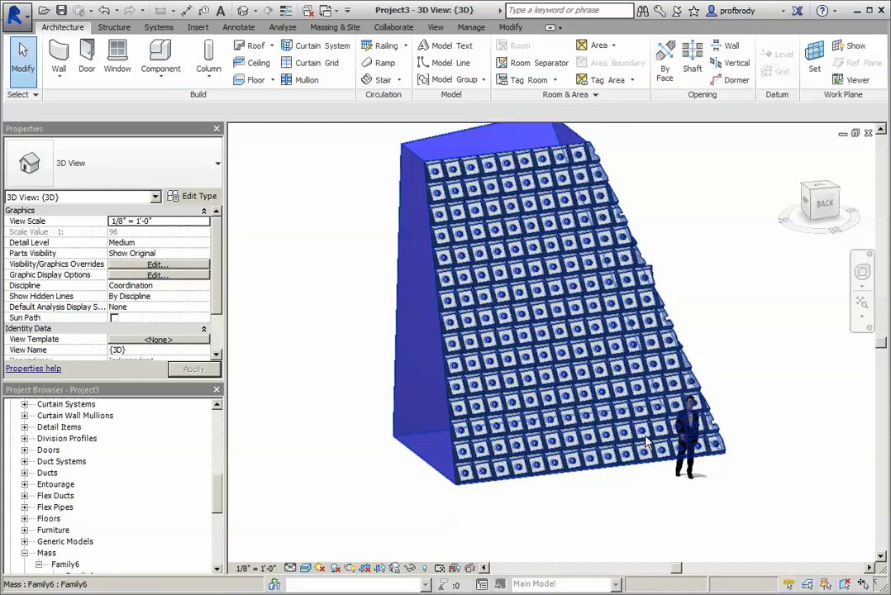
pyautogui.scroll(5, 665, 447)
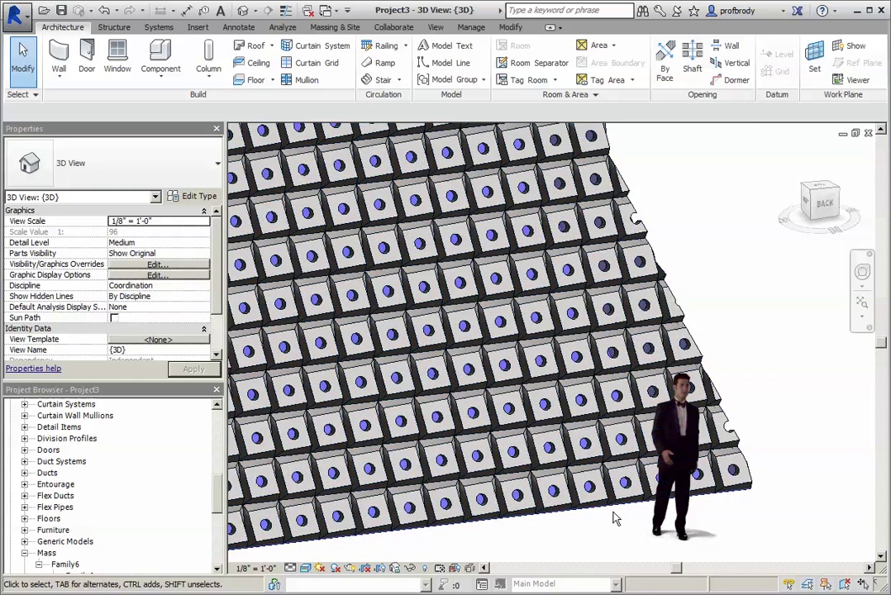
pyautogui.keyDown('shift'); pyautogui.moveTo(616, 494); pyautogui.dragTo(389, 463, button='middle'); pyautogui.keyUp('shift')
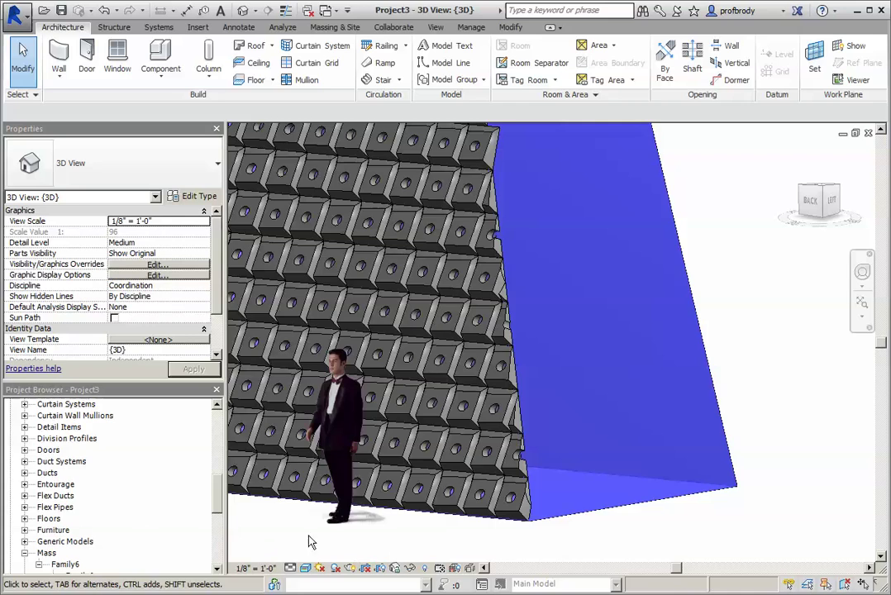
pyautogui.moveTo(432, 439); pyautogui.dragTo(653, 350, button='middle')
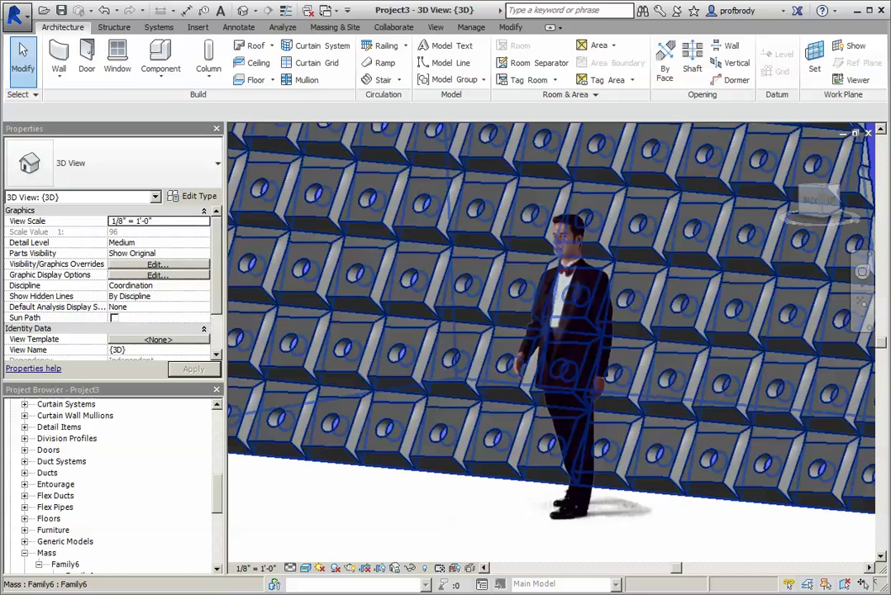
# Save an FBX export named Project3-3DView-{3D} to My Documents from the Export menu
pyautogui.click(25, 23)
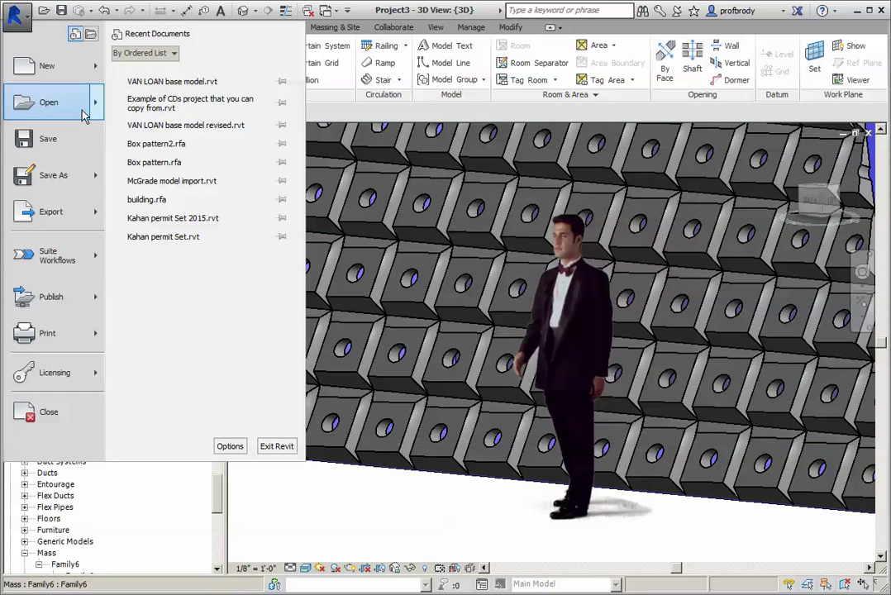
pyautogui.moveTo(86, 177)
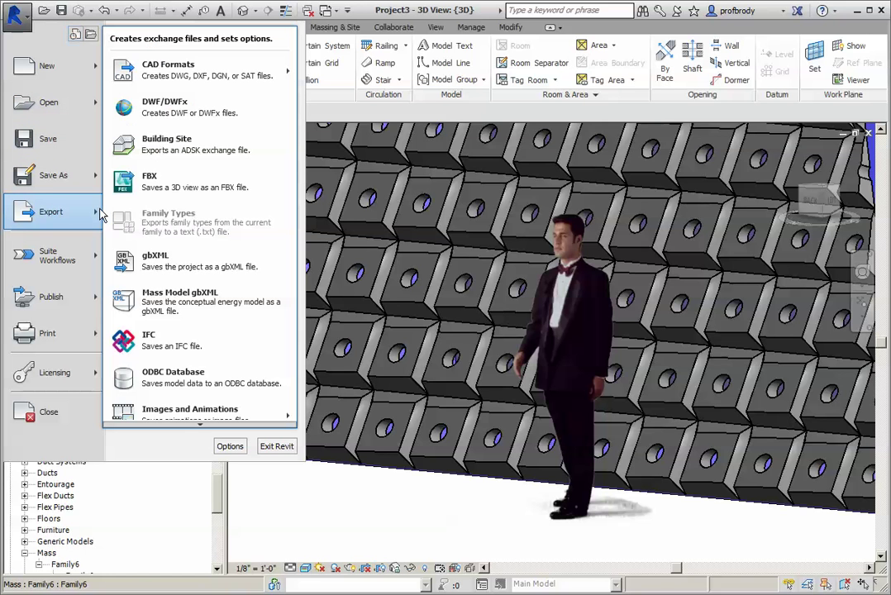
pyautogui.click(163, 190)
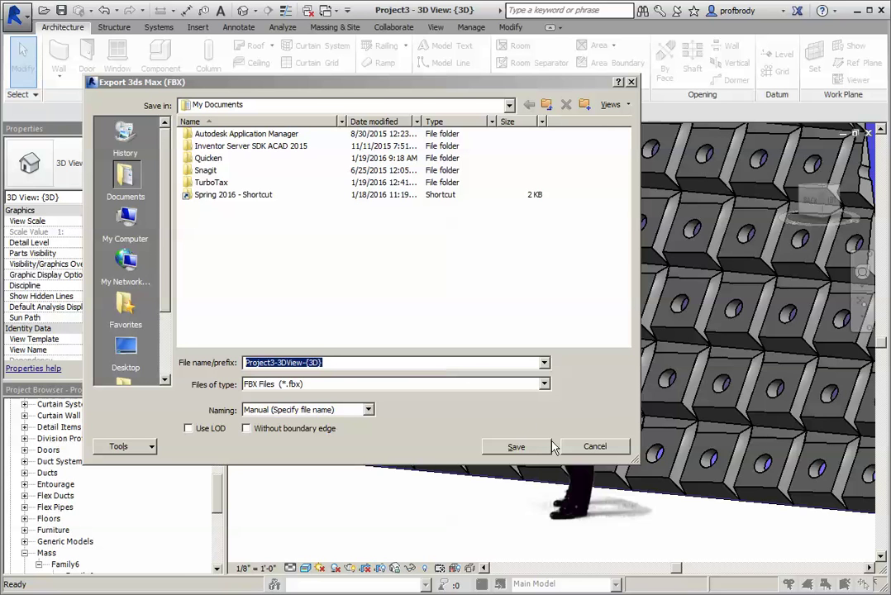
pyautogui.click(596, 447)
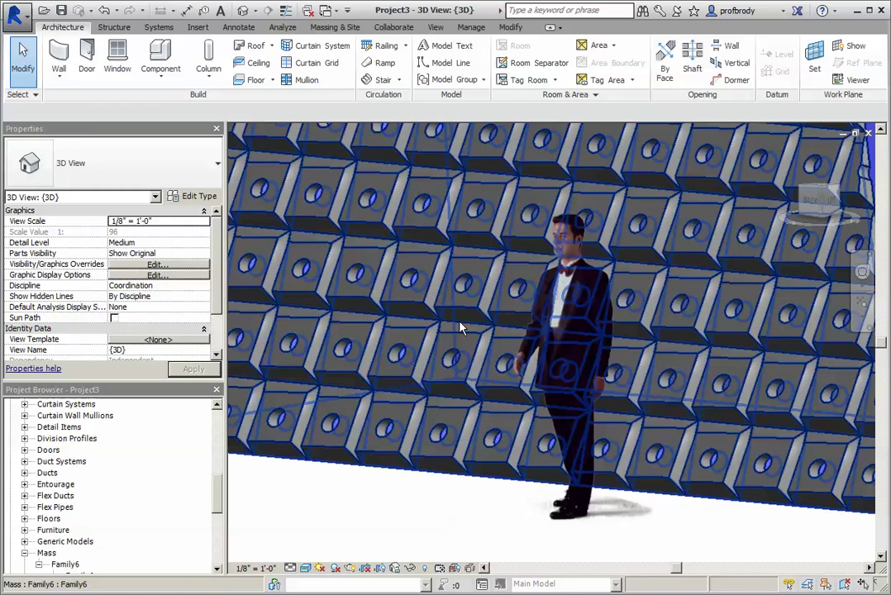